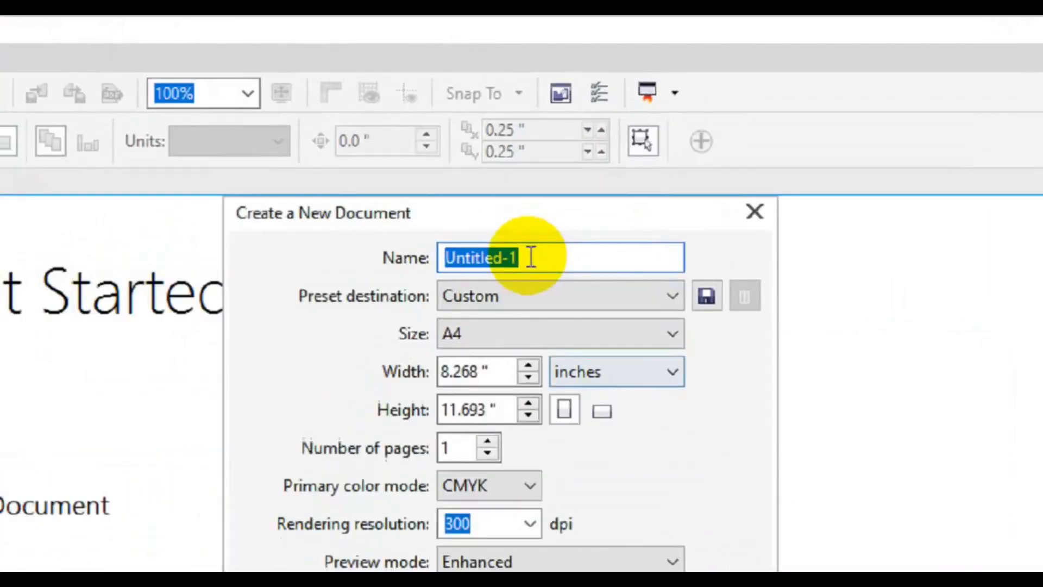
- Create the 'Creative ID Card Design' document with a 2.2 x 3.4 inch page
text(Creative ID)
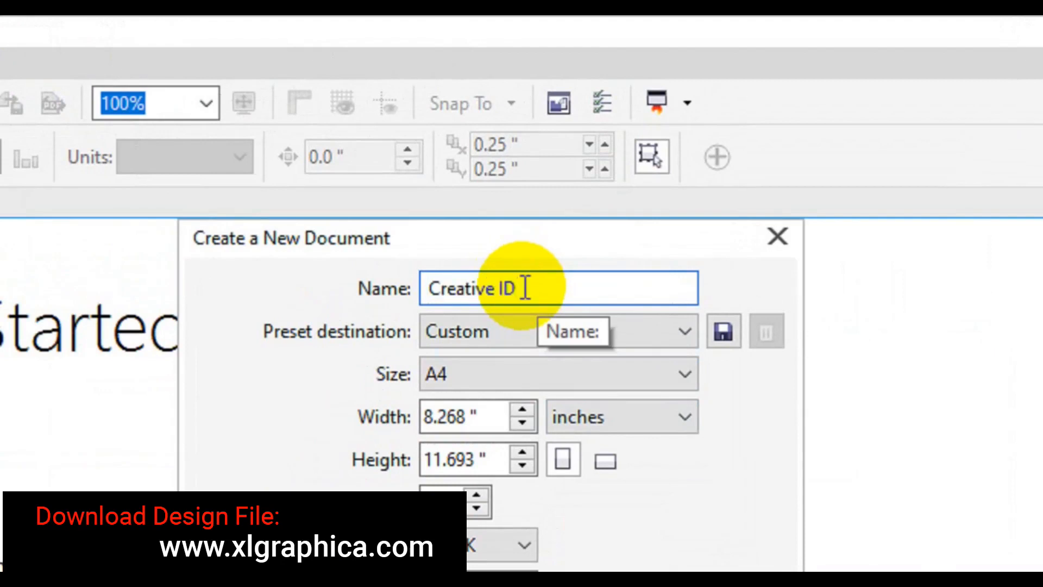
text( Card Design)
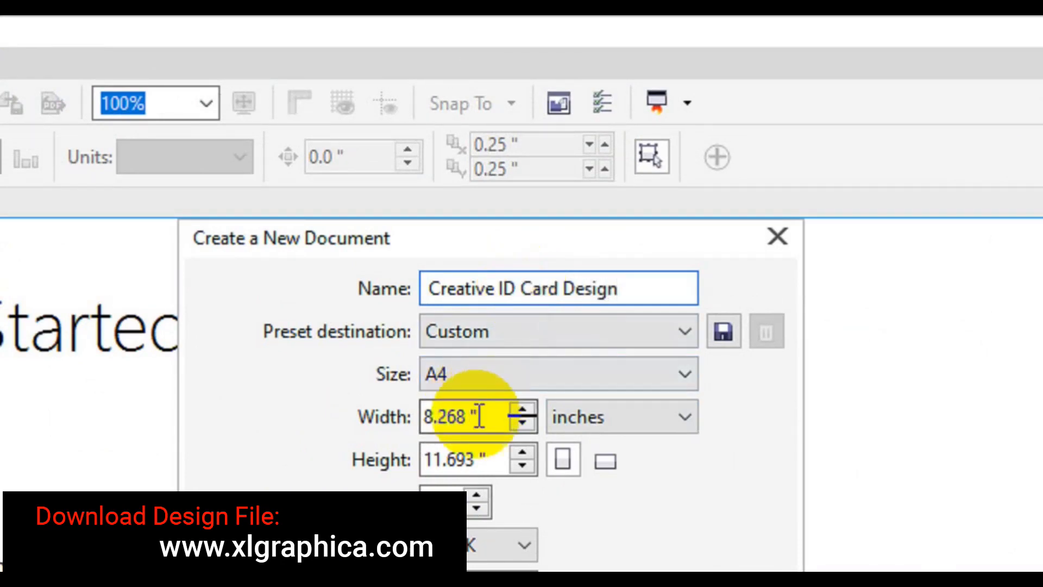
drag(473, 415, 422, 422)
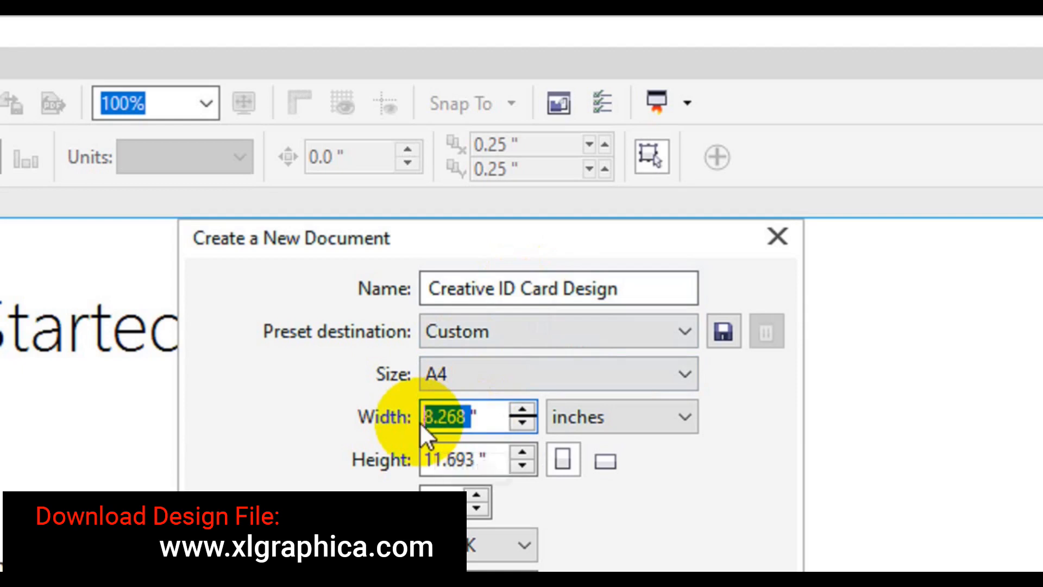
text(2.2)
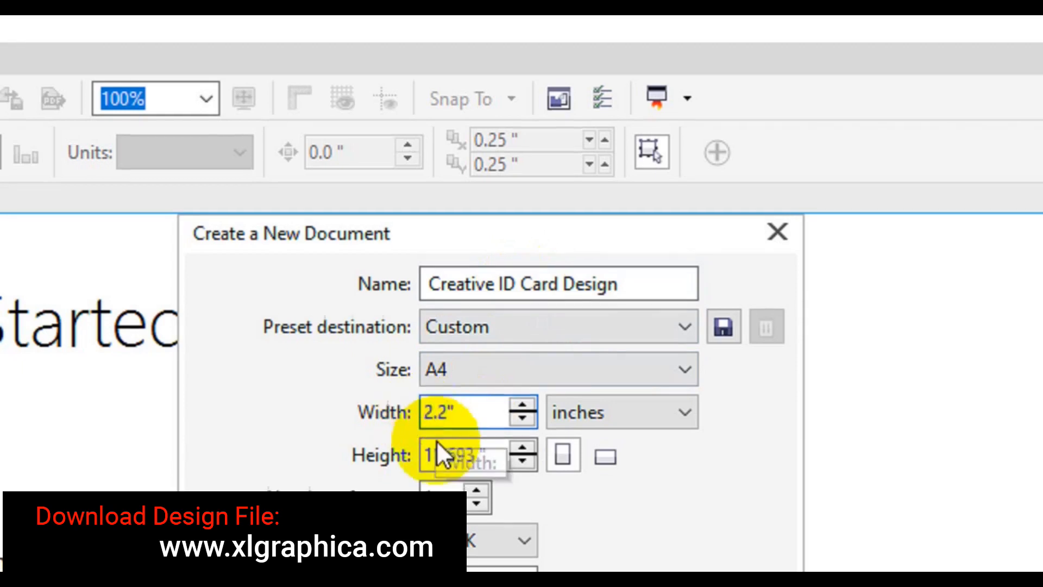
double_click(448, 459)
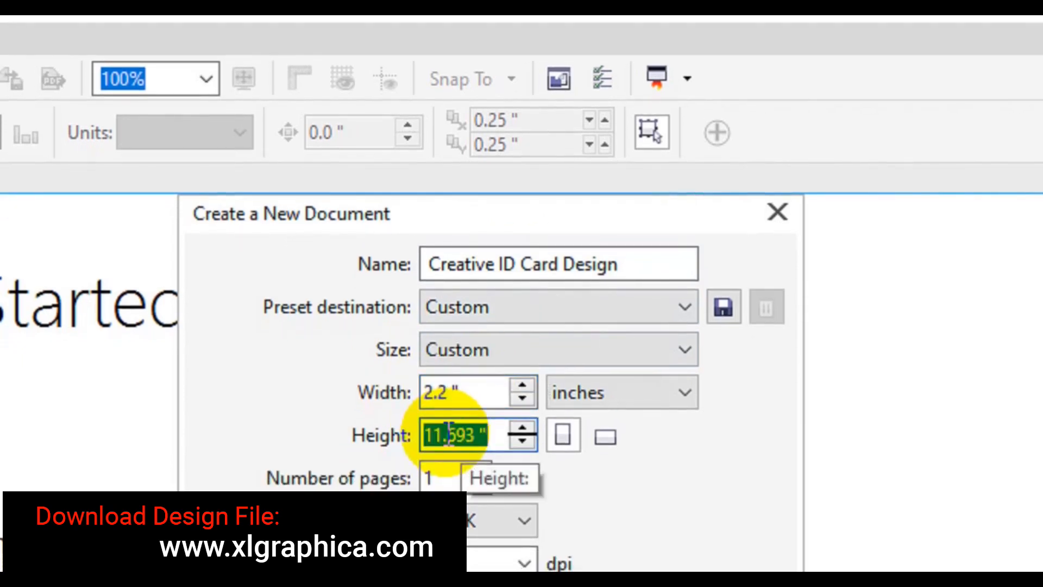
text(3.4)
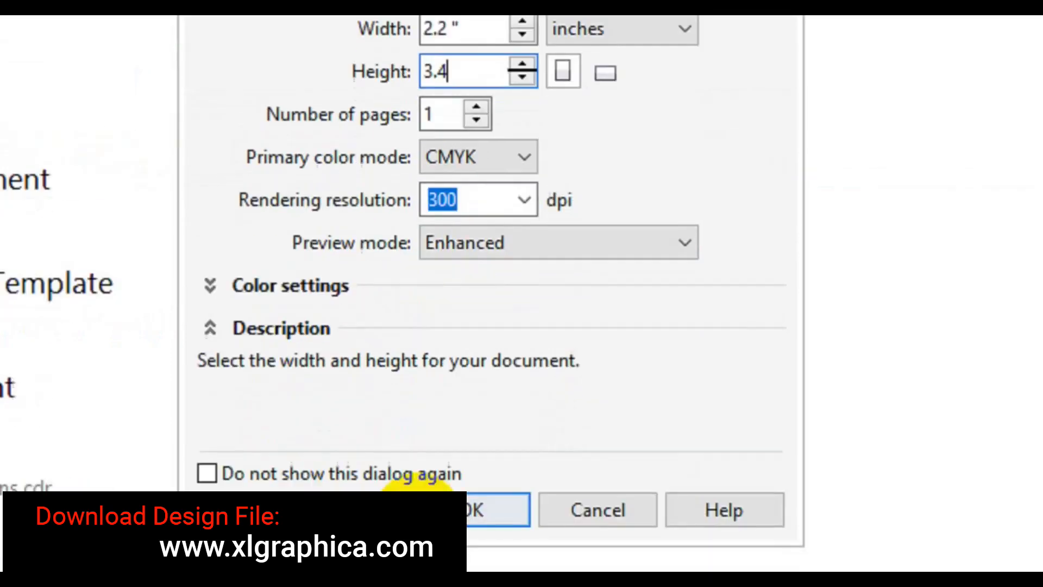
click(442, 586)
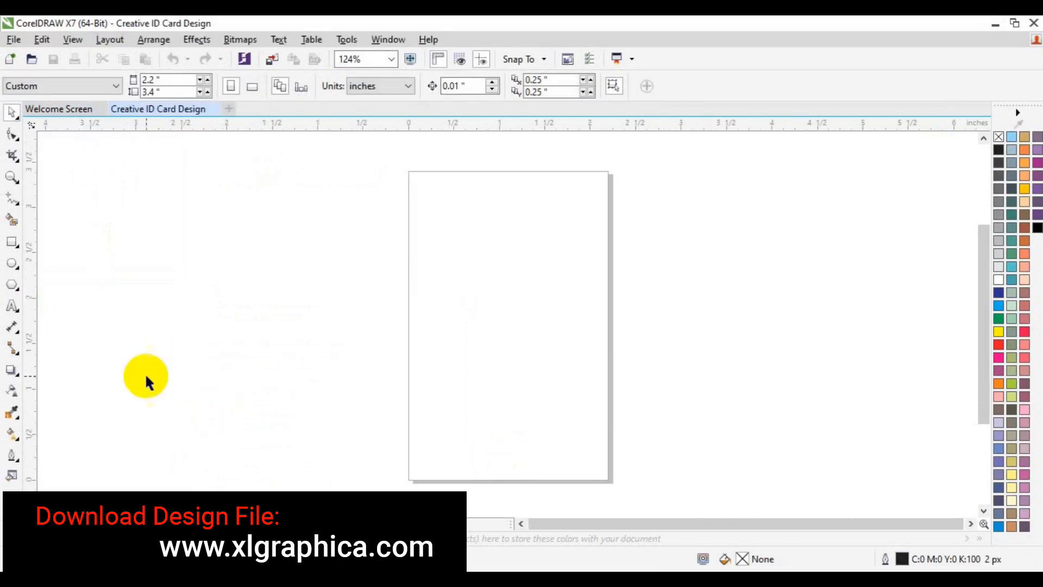
- Add a rectangle matching the card page size
click(11, 242)
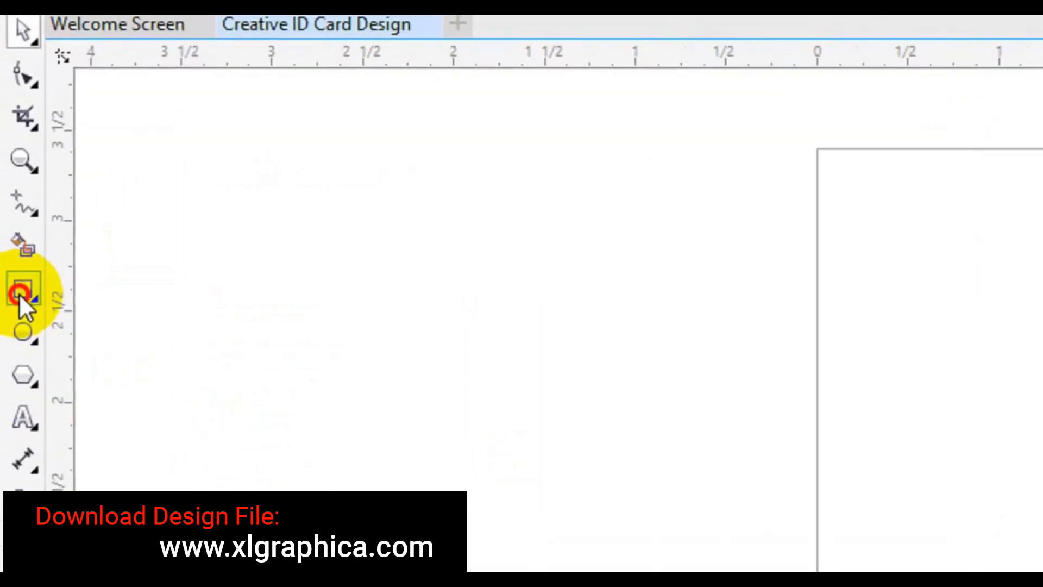
click(19, 297)
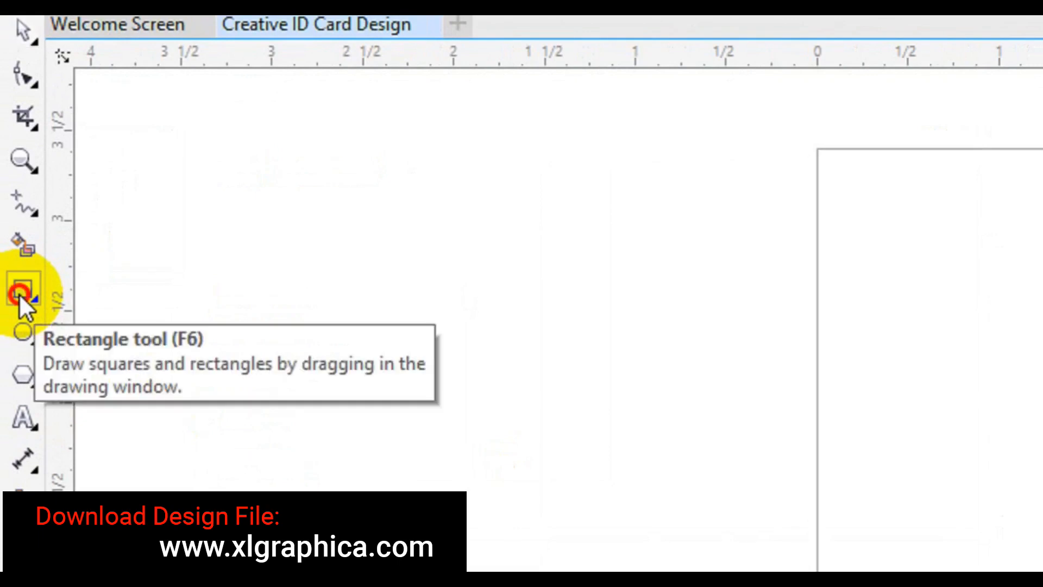
double_click(21, 298)
- Draw a straight vertical line with the Pen from the card's top edge to below its bottom
click(22, 203)
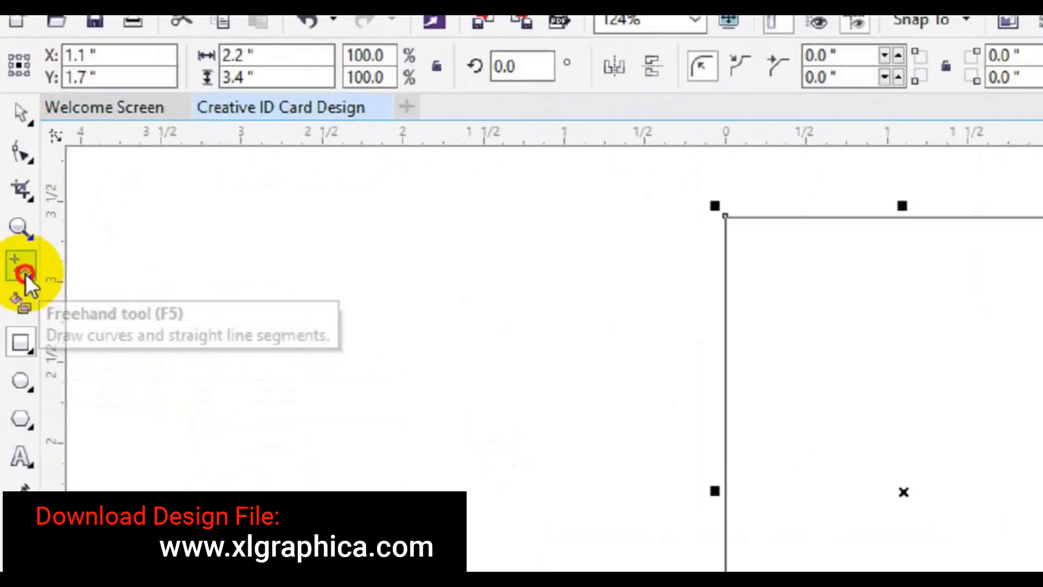
click(30, 278)
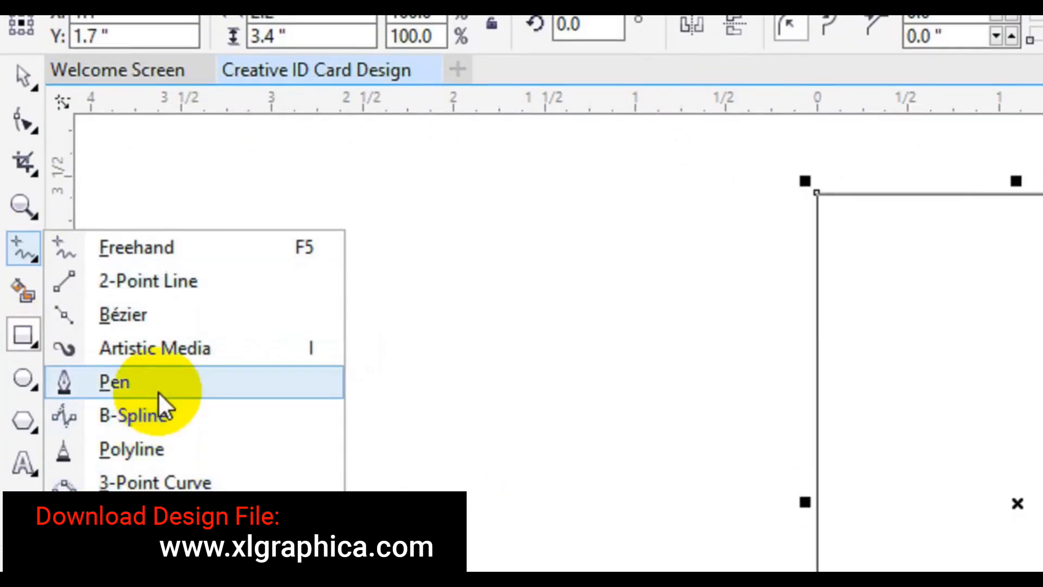
click(158, 405)
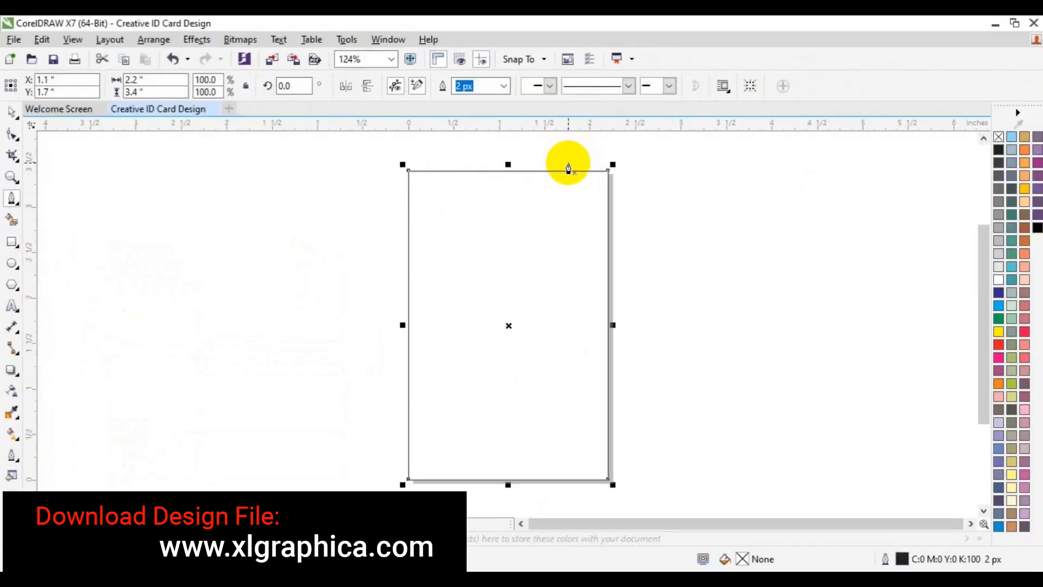
click(561, 161)
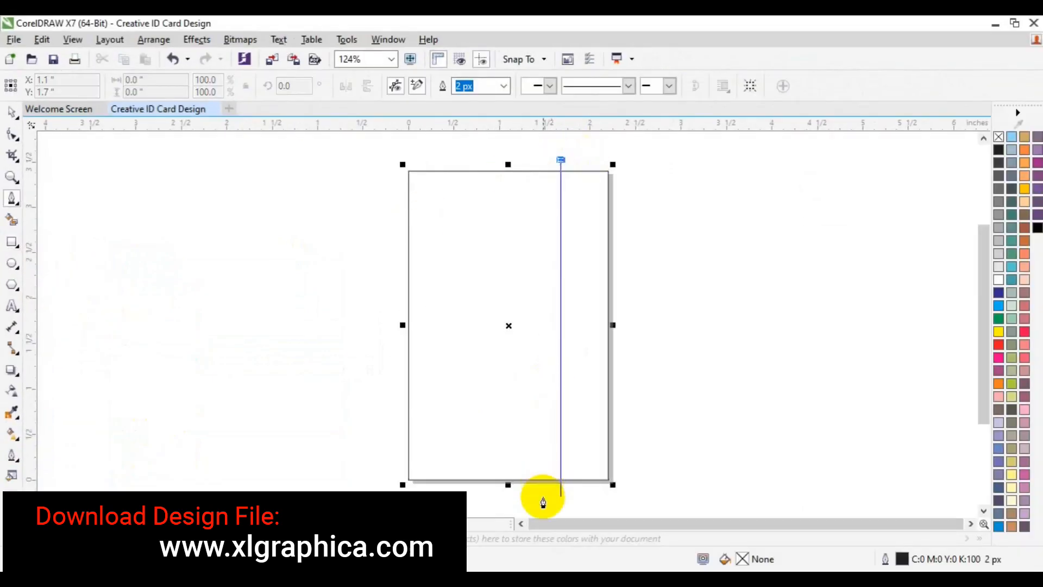
double_click(561, 500)
click(730, 469)
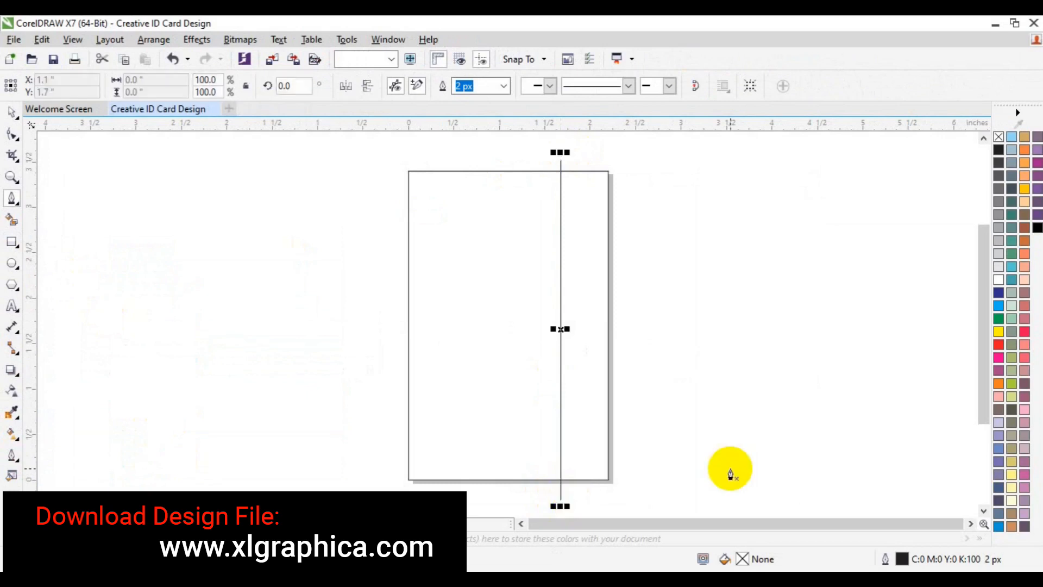
key(space)
click(561, 428)
right_click(561, 428)
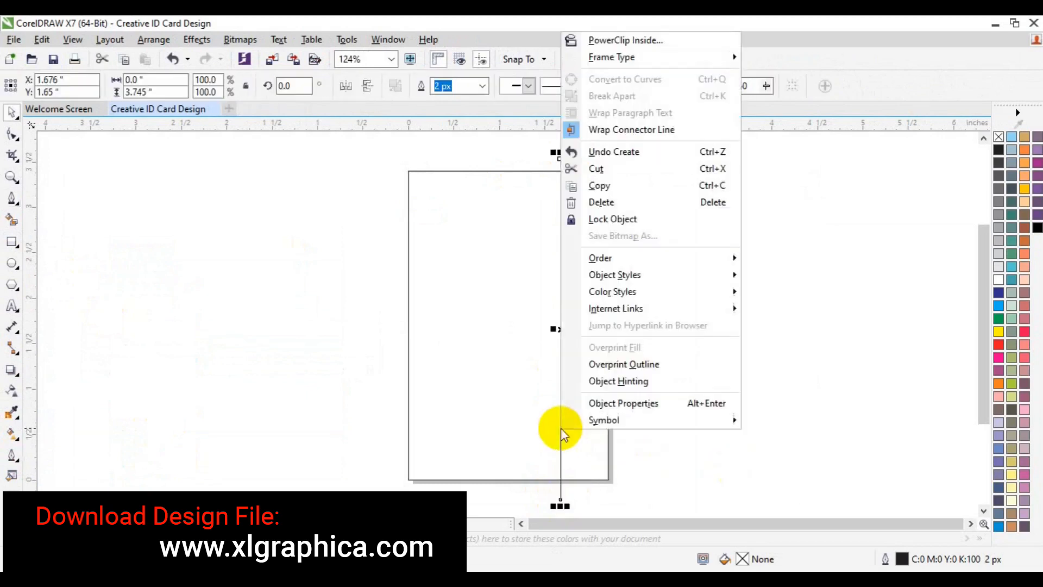
click(467, 292)
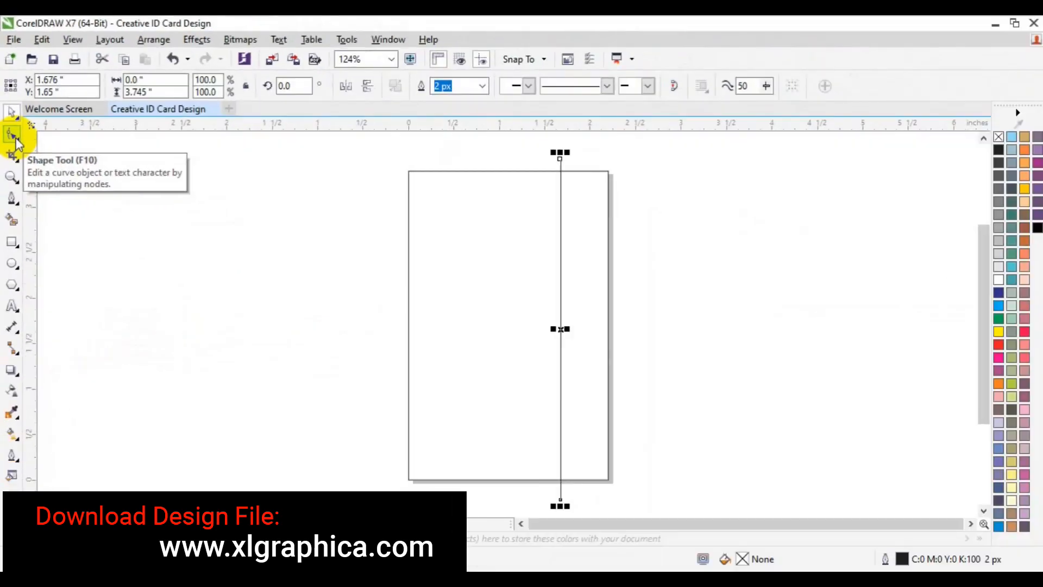
- Convert the vertical line to a curve and bend it into an S-shape
click(15, 140)
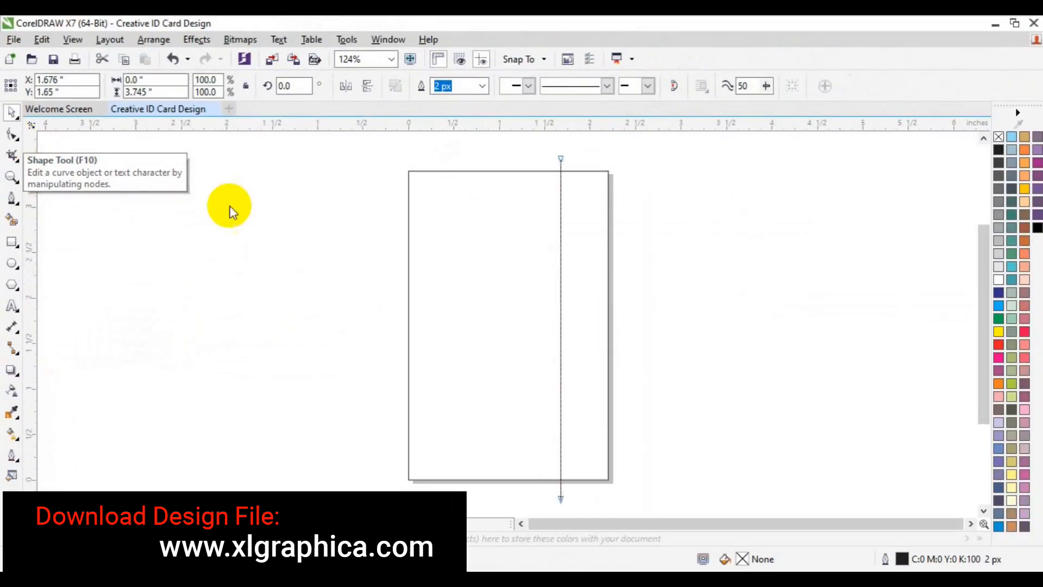
right_click(560, 363)
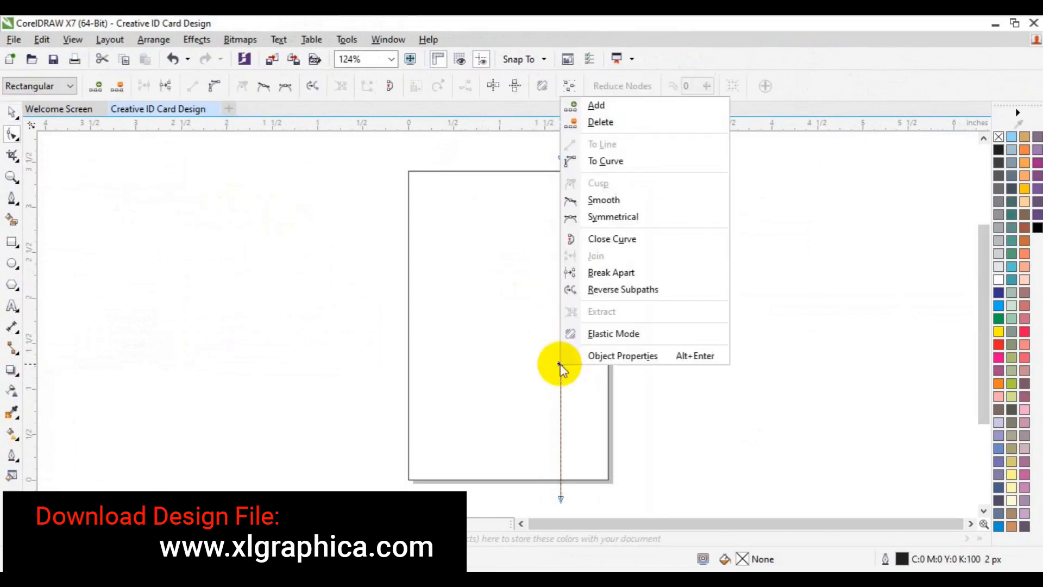
click(620, 162)
drag(561, 271, 509, 259)
drag(560, 388, 645, 357)
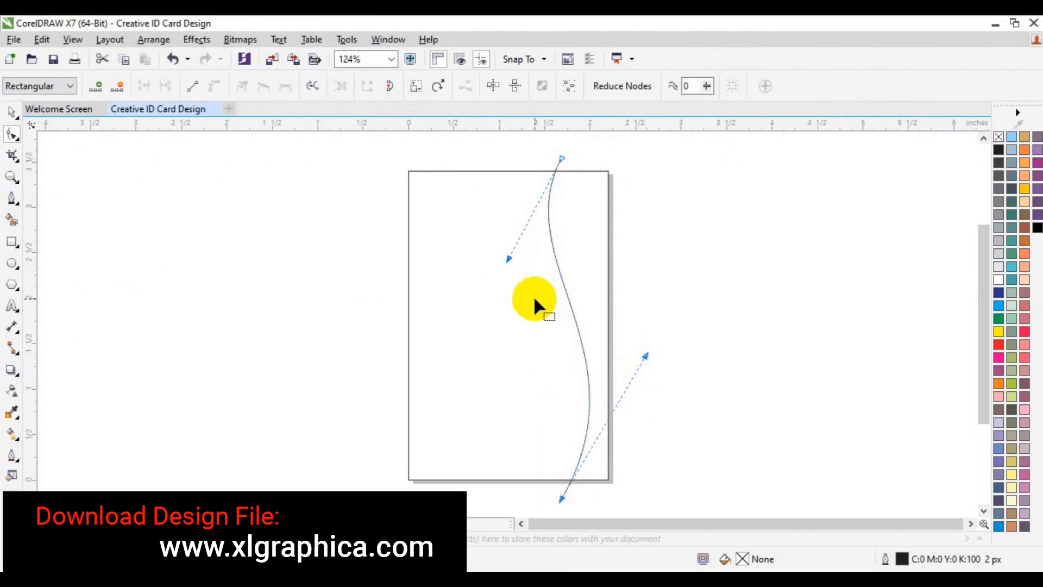
- Refine the S-curve, shifting its top end right and pulling the upper bend further left
mouse_move(547, 158)
mouse_down()
mouse_move(611, 186)
mouse_move(566, 160)
mouse_up()
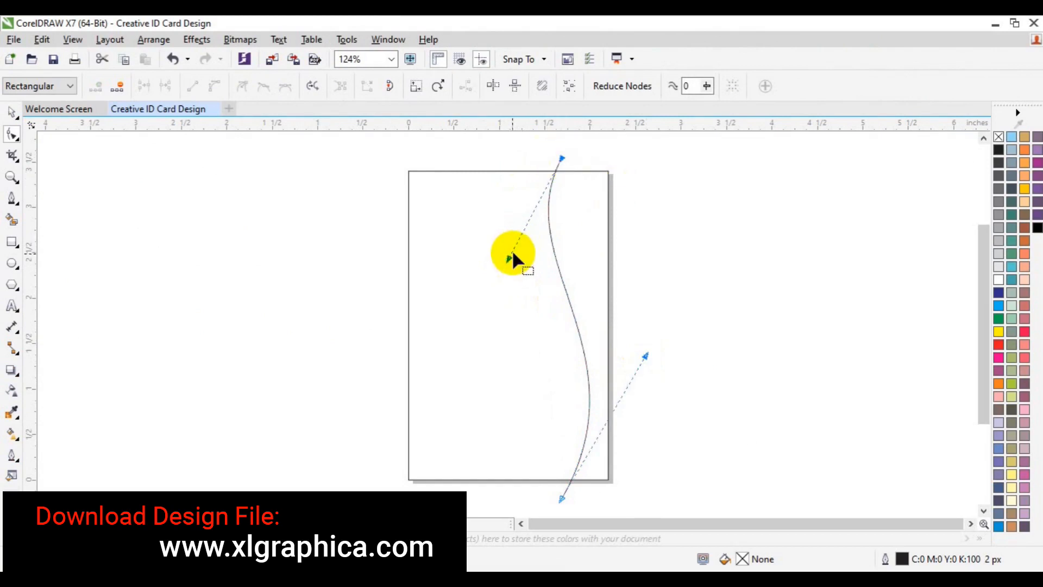
drag(509, 260, 485, 305)
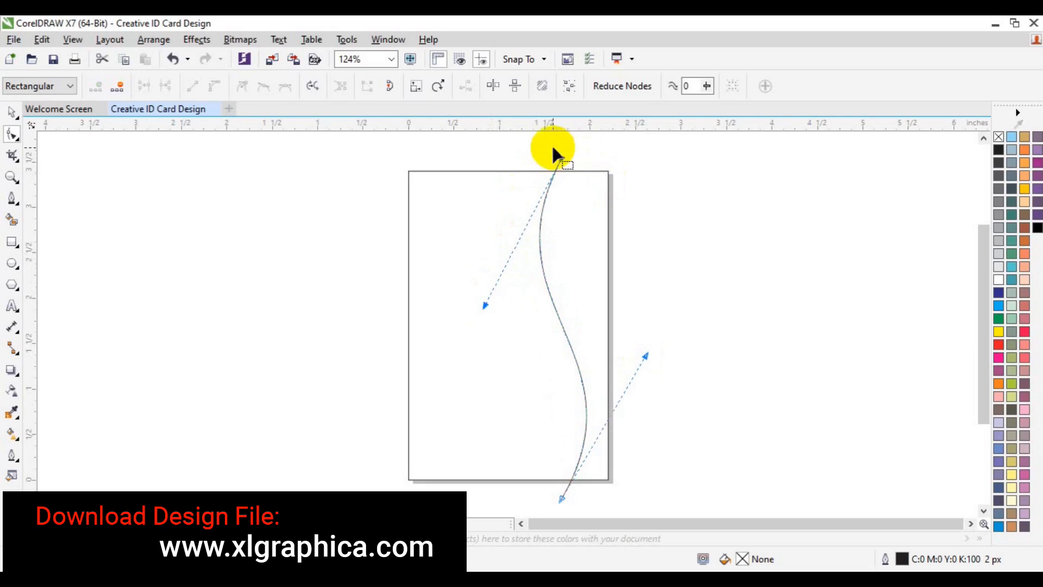
drag(564, 158, 574, 164)
drag(501, 314, 464, 249)
key(space)
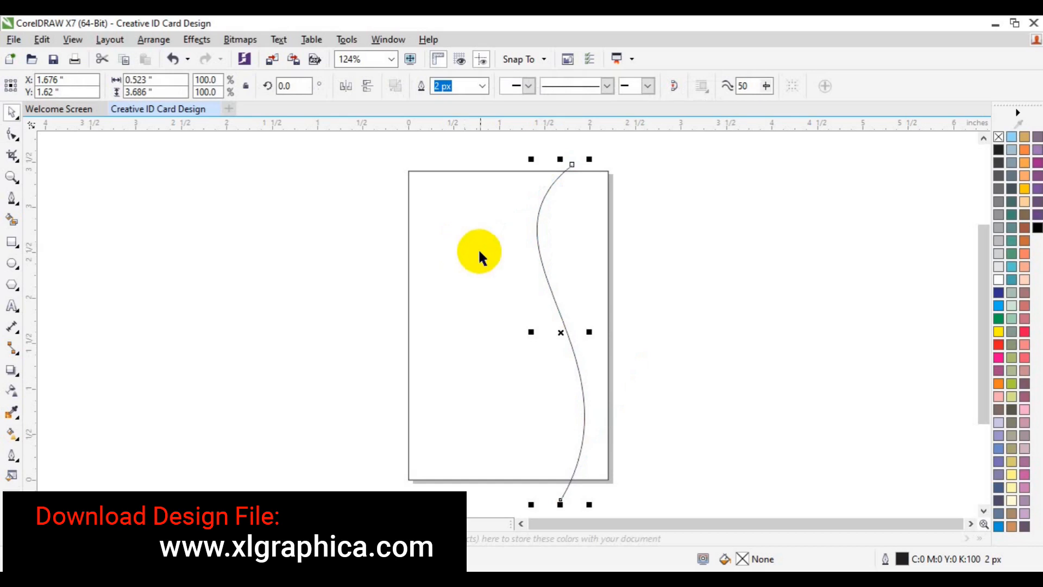
- Duplicate the S-curve with Ctrl+D and move the copy left beside the original
click(12, 133)
key(space)
key(ctrl+d)
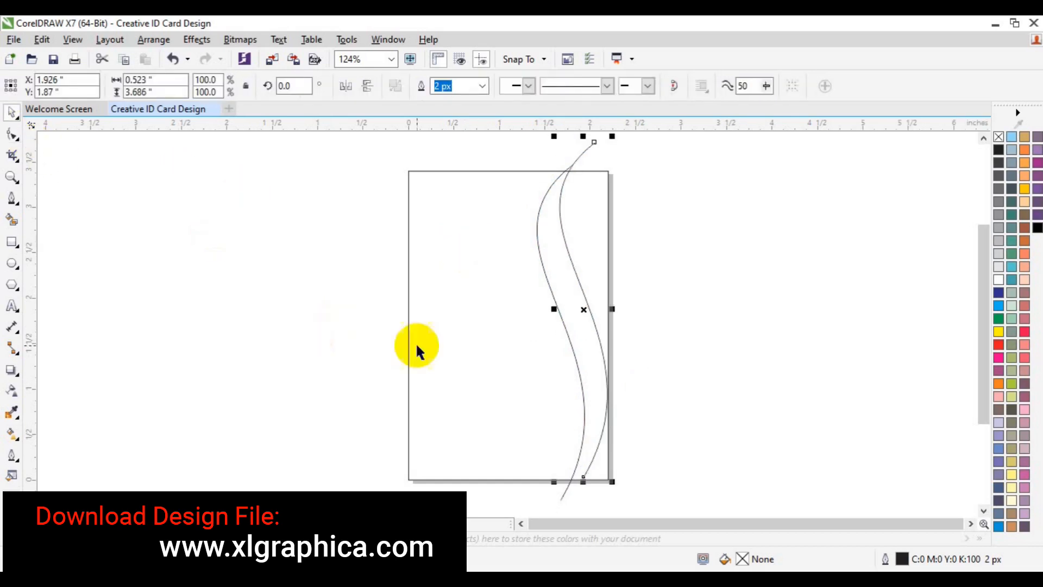
drag(585, 309, 550, 343)
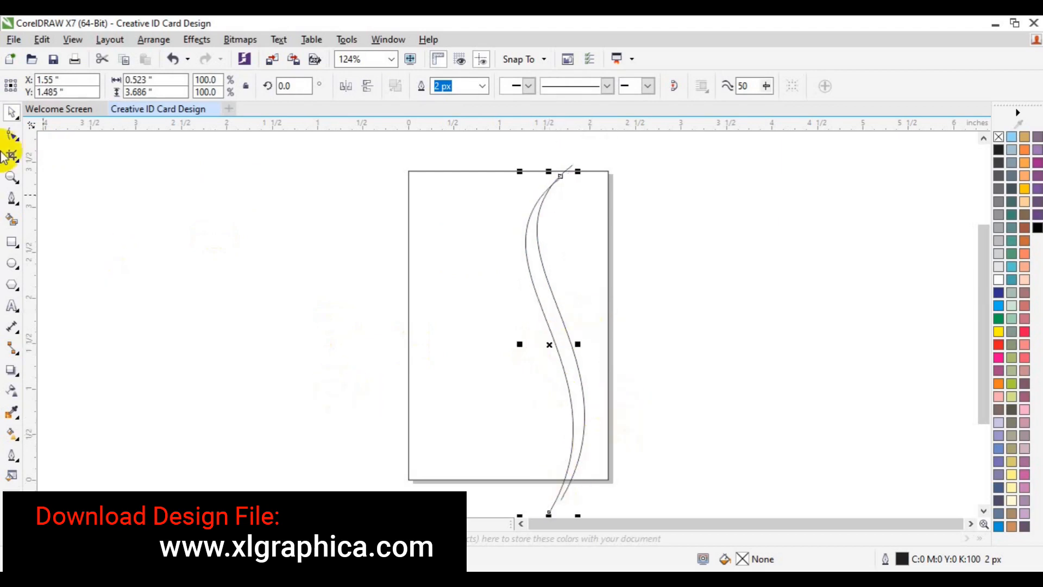
- Reshape the duplicate's upper and lower bends so the two curves form a narrow wavy band
click(12, 134)
drag(488, 145, 596, 256)
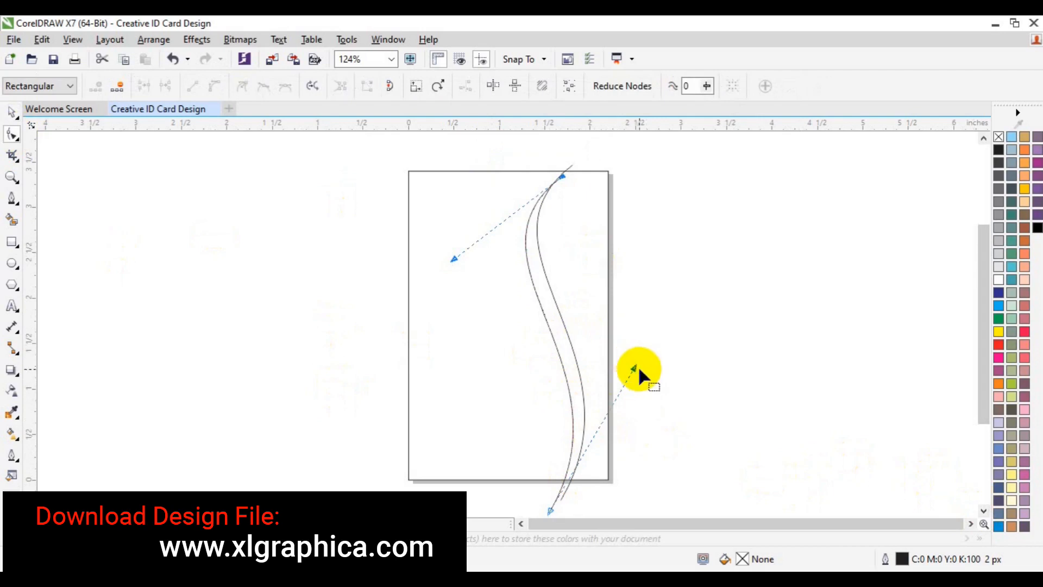
drag(633, 368, 655, 363)
drag(454, 259, 436, 251)
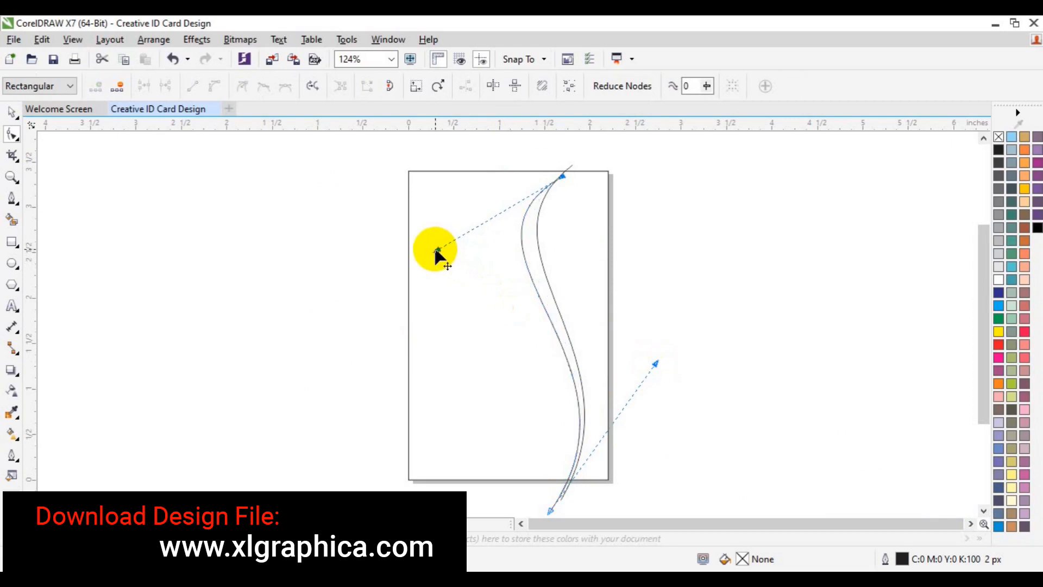
drag(436, 251, 435, 244)
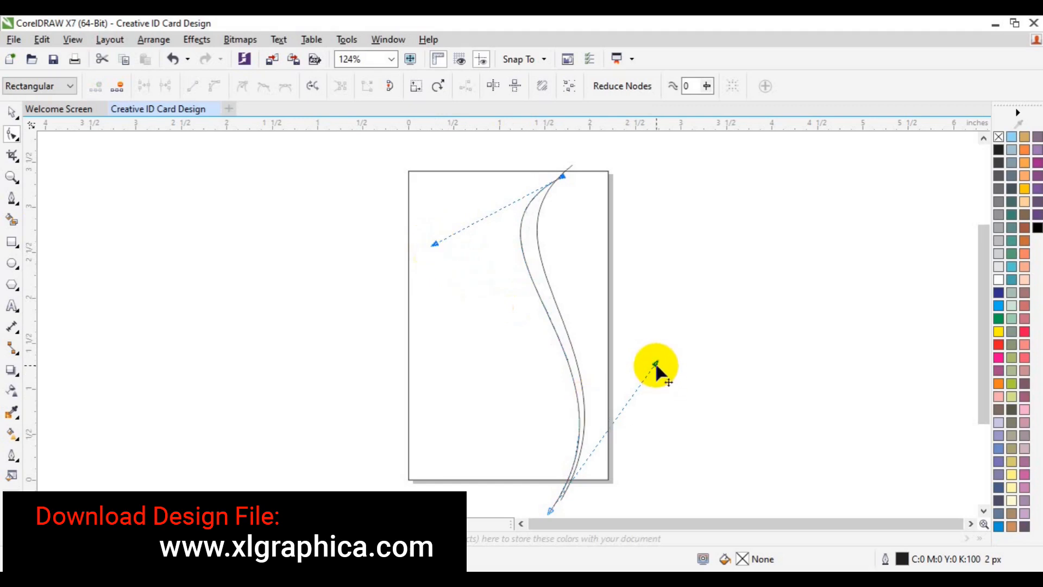
drag(655, 362, 667, 363)
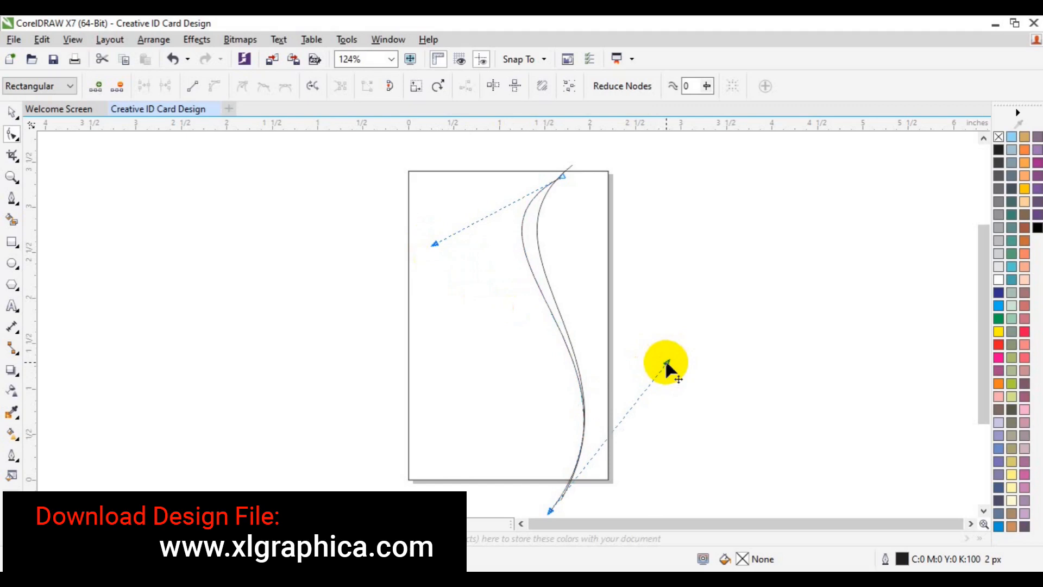
key(space)
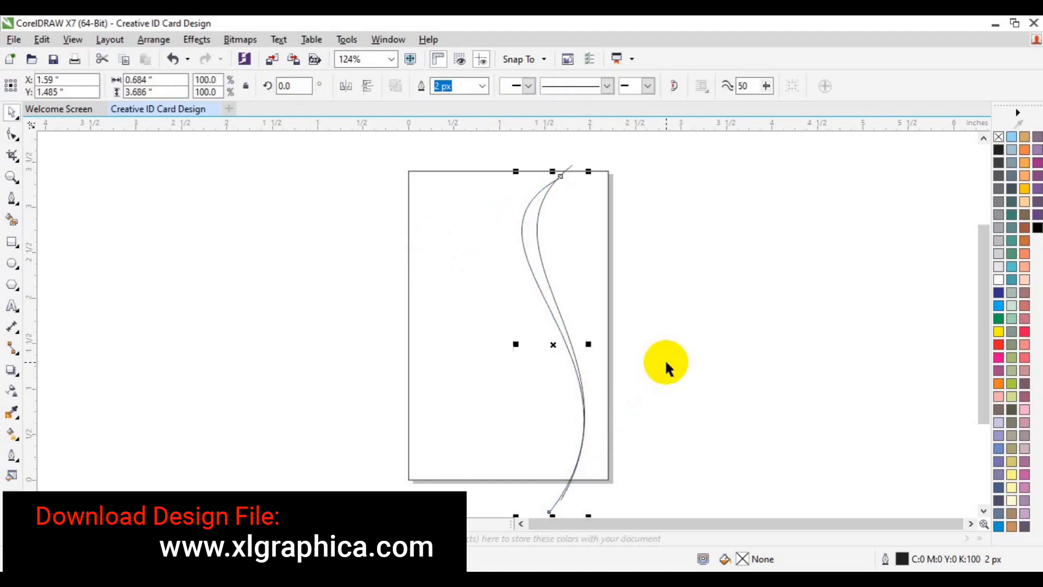
- Place a copy of the S-curve and nudge it two steps right beside the original
click(545, 269)
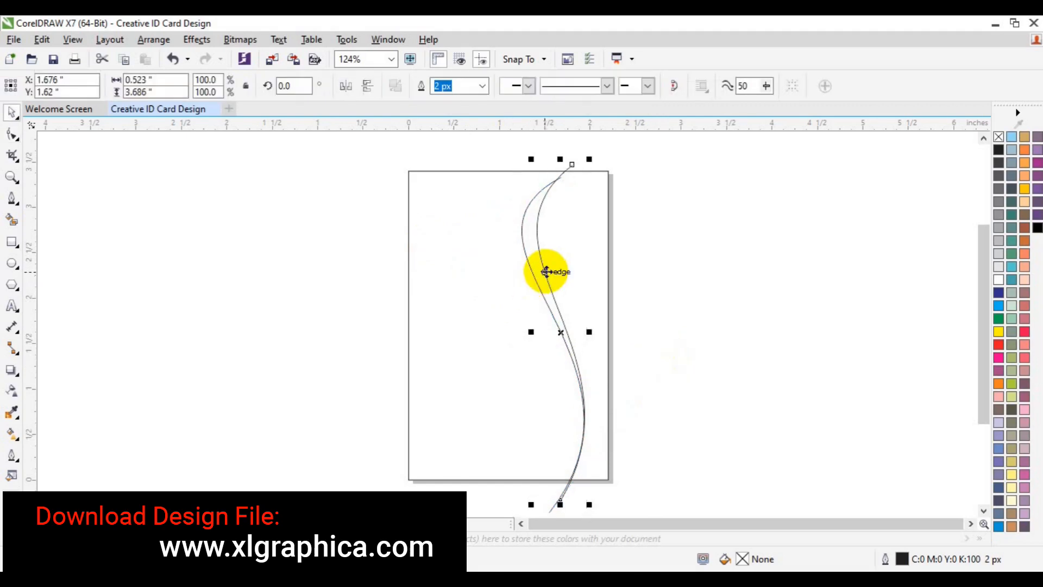
drag(547, 272, 549, 274)
click(574, 295)
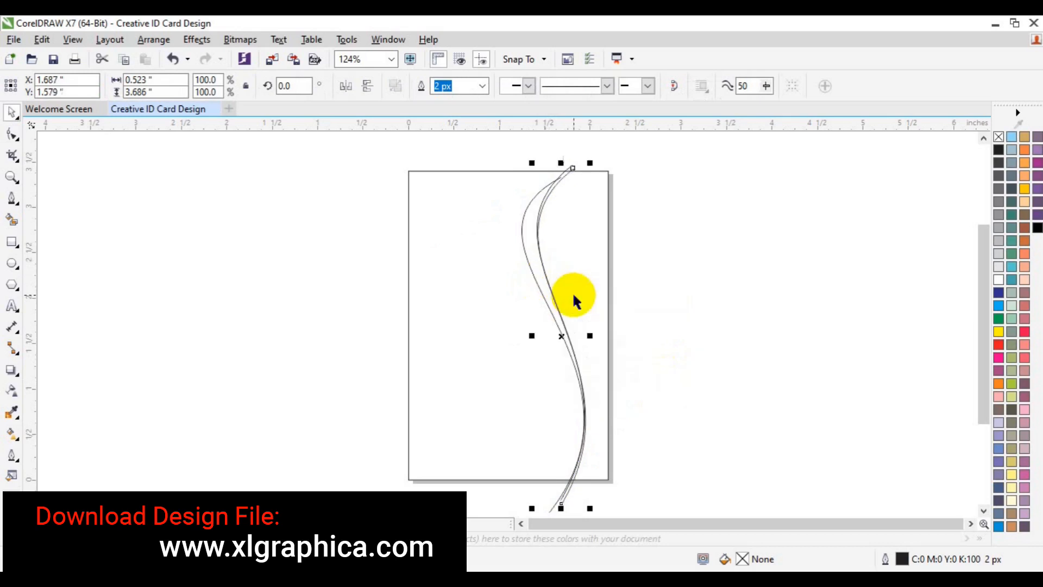
key(Right)
key(Right)
key(Right)
key(Right)
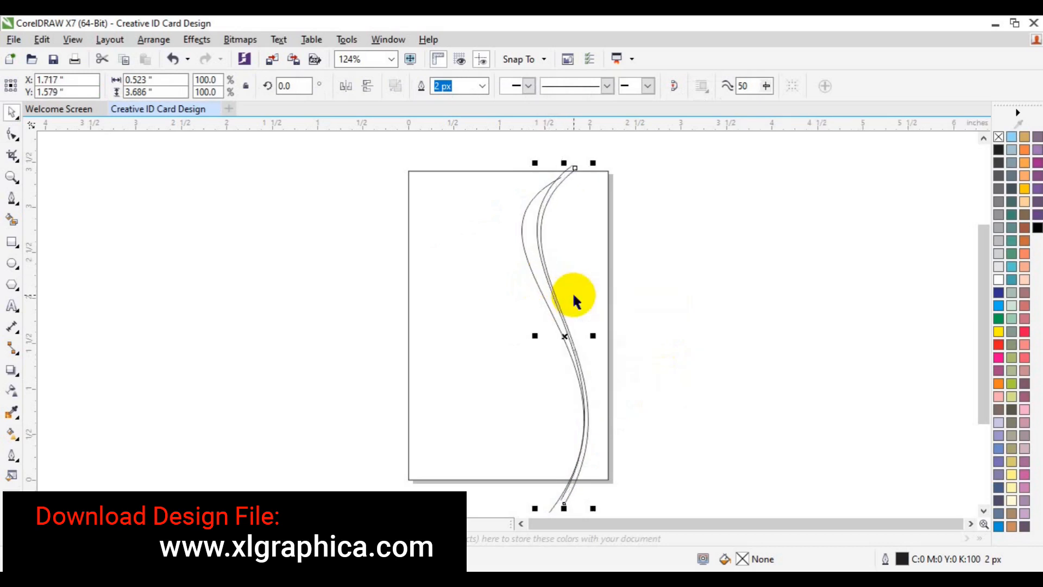
key(Right)
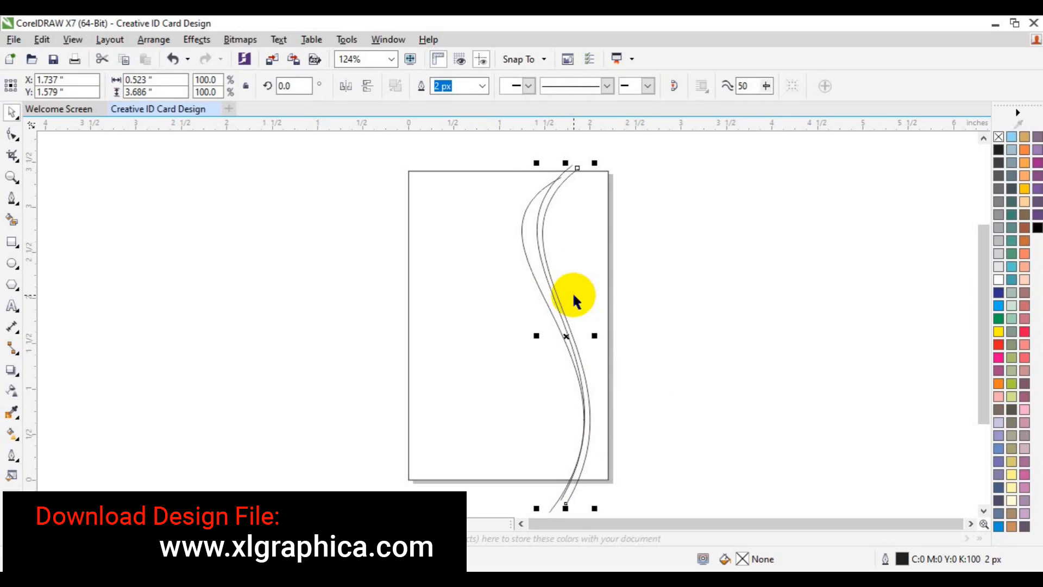
click(12, 134)
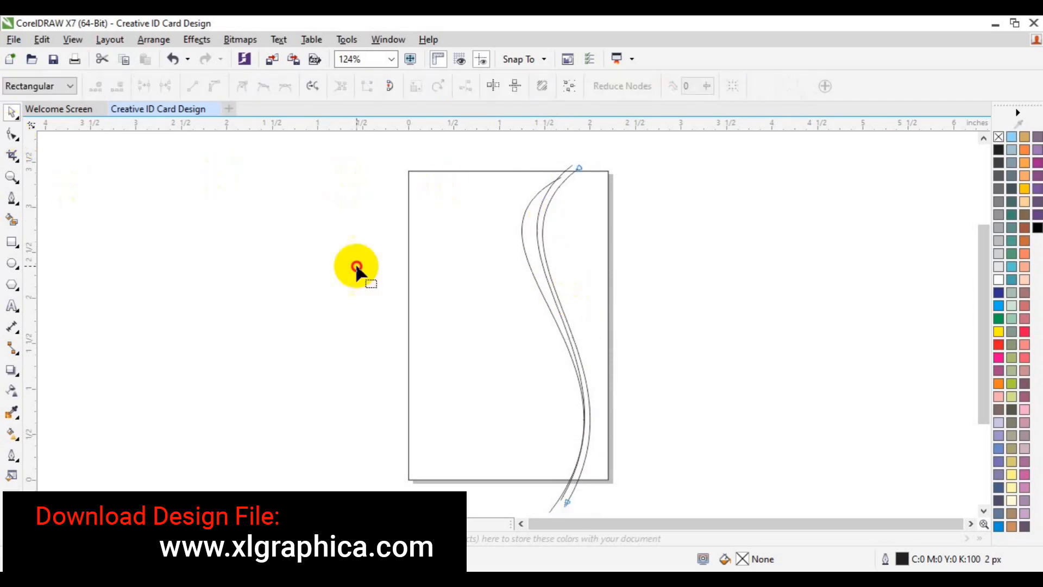
- Drag the third curve's top and lower control handles so it bows away from the first
drag(618, 151, 487, 220)
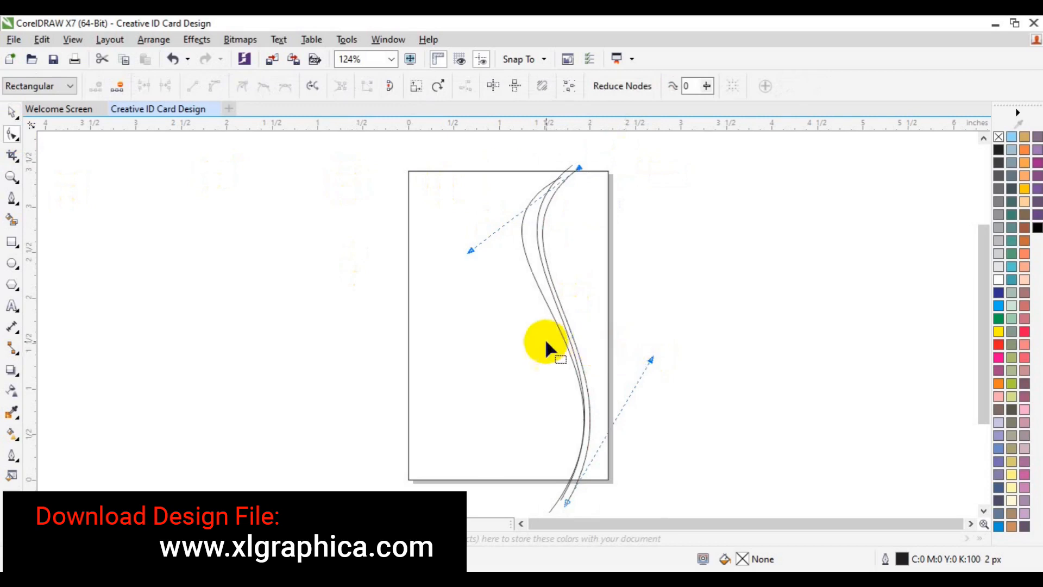
drag(471, 251, 466, 257)
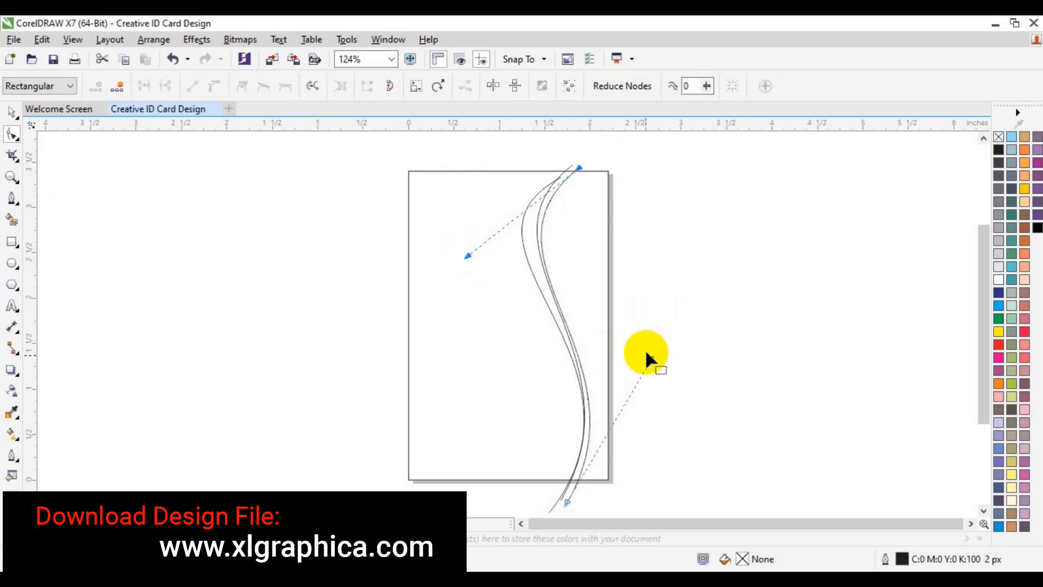
drag(650, 360, 649, 360)
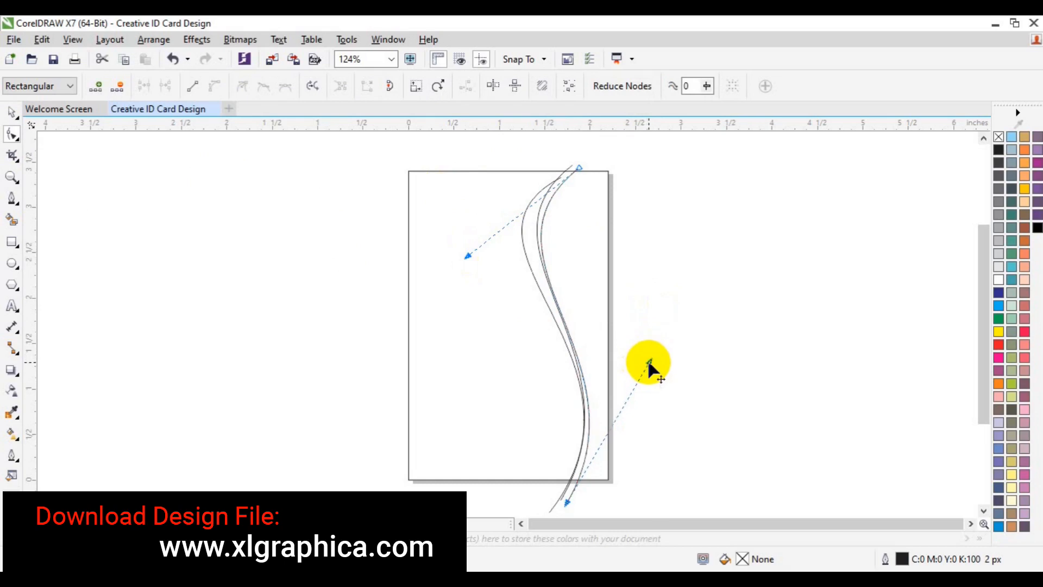
drag(648, 361, 656, 357)
drag(468, 260, 460, 264)
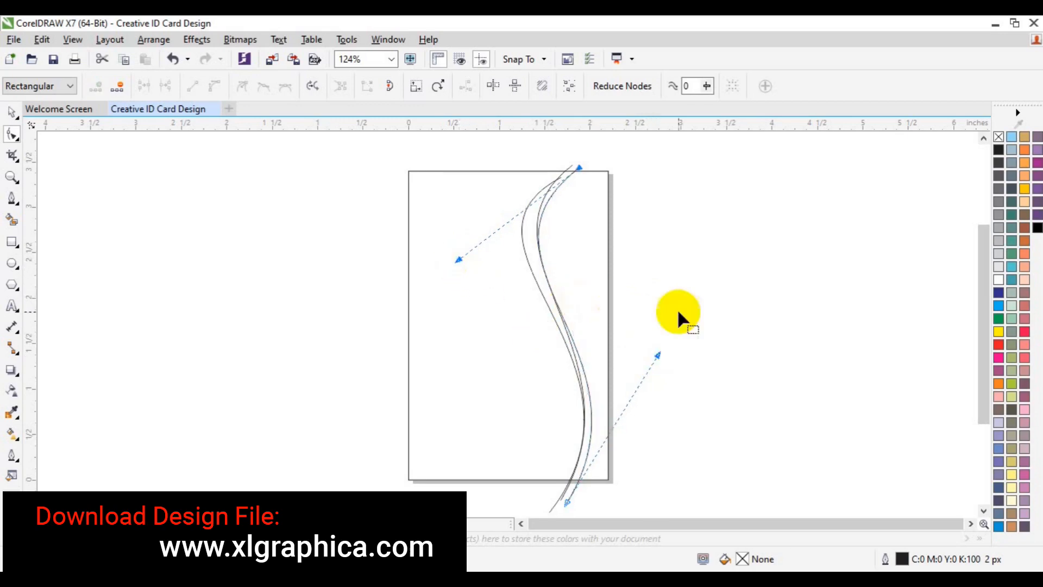
drag(658, 356, 667, 349)
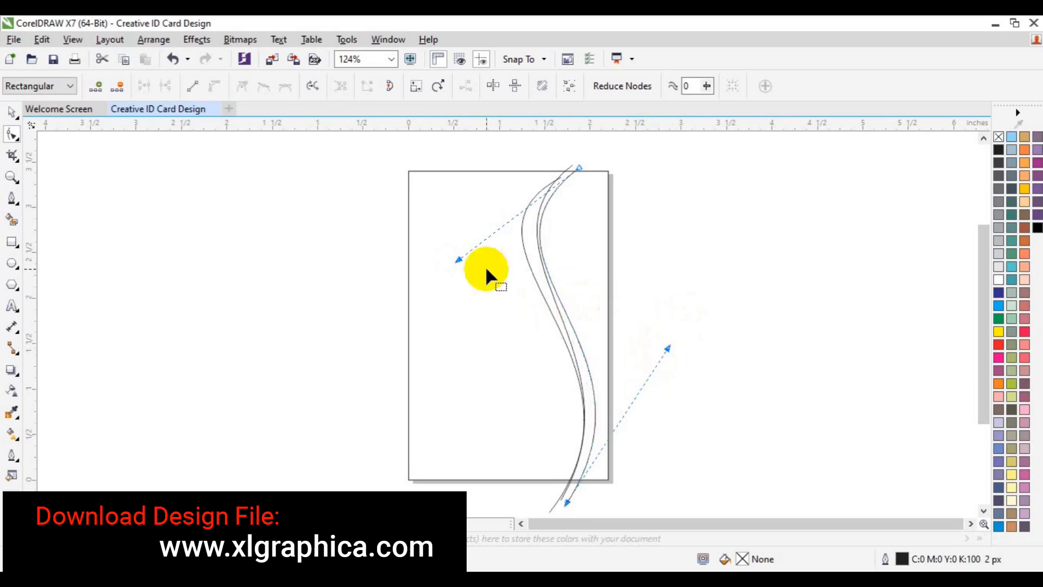
- Fine-tune the curve's lower and upper handles to refine the tapering gap, then deselect
drag(665, 350, 674, 385)
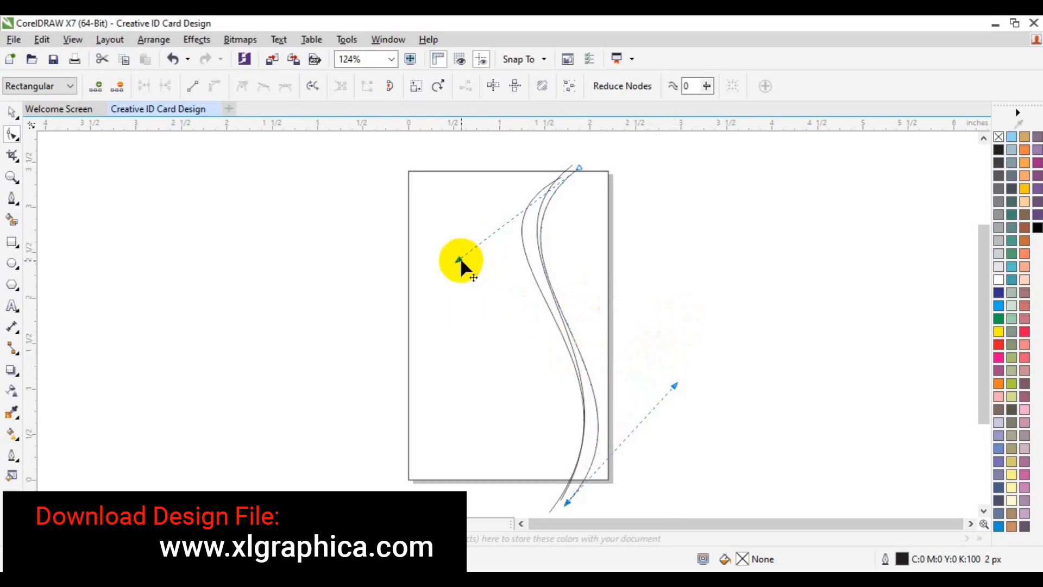
drag(458, 264, 455, 262)
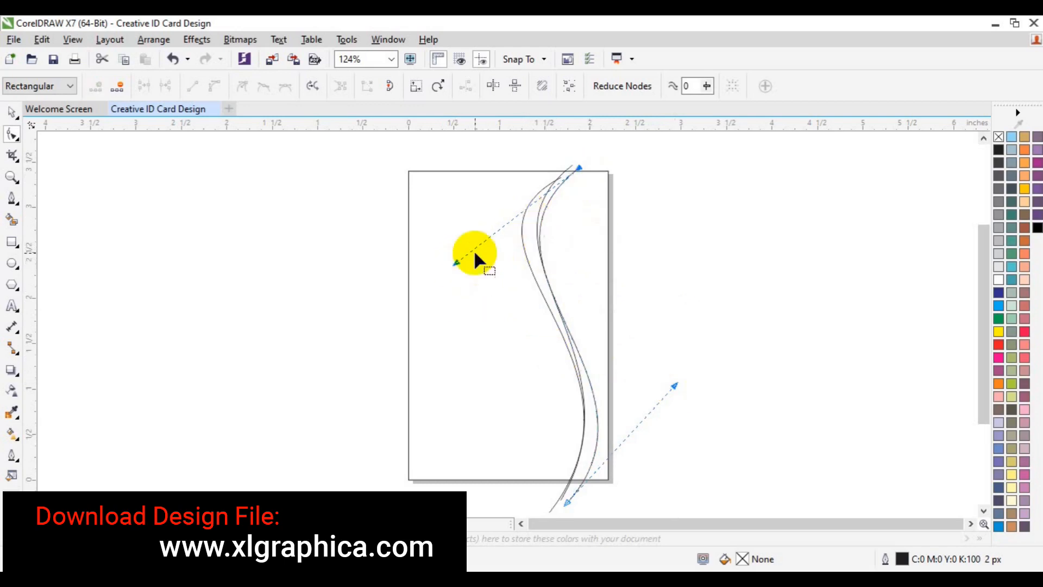
drag(455, 263, 461, 264)
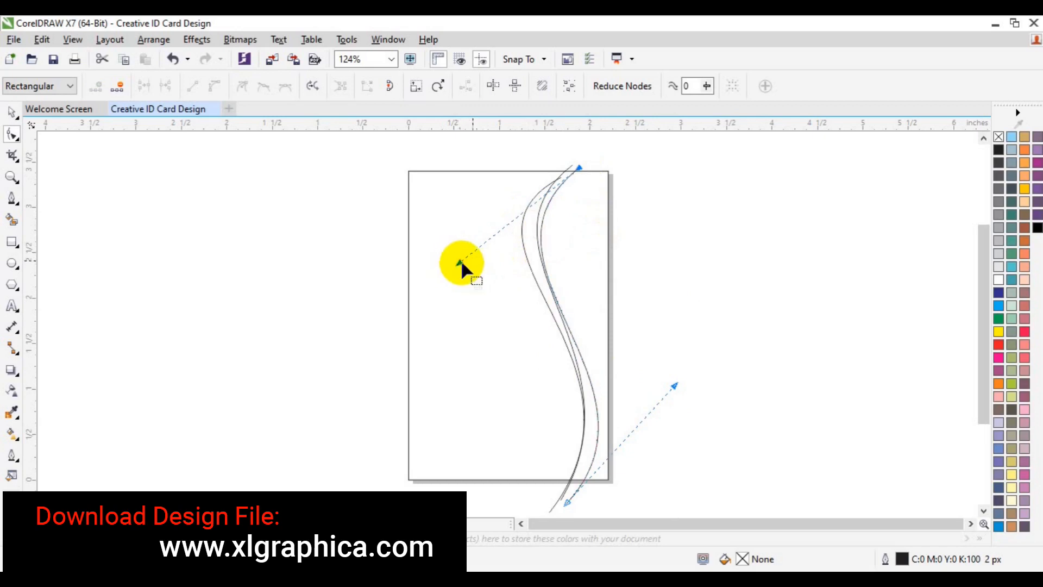
drag(459, 263, 459, 265)
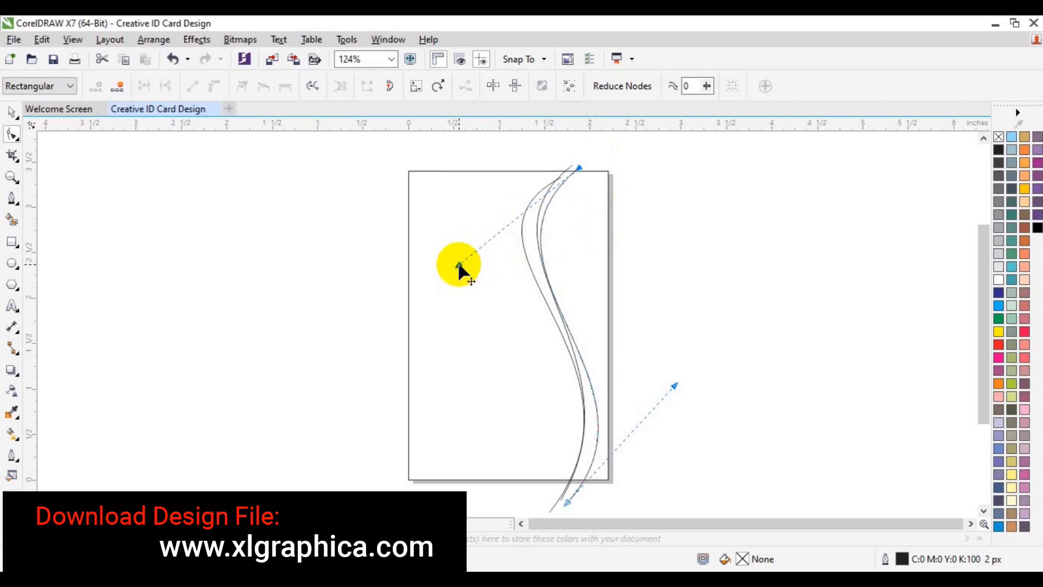
key(space)
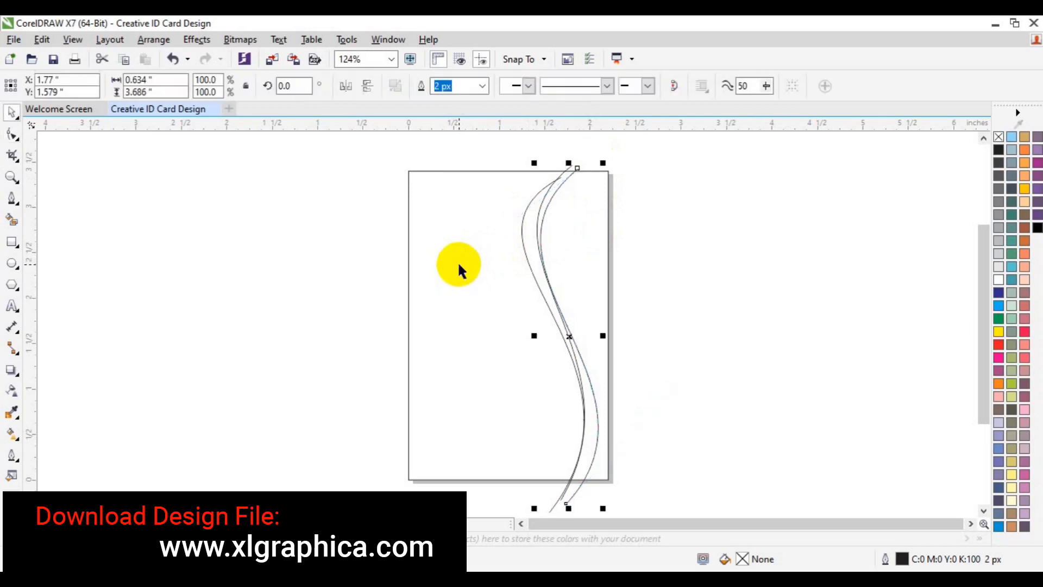
click(738, 305)
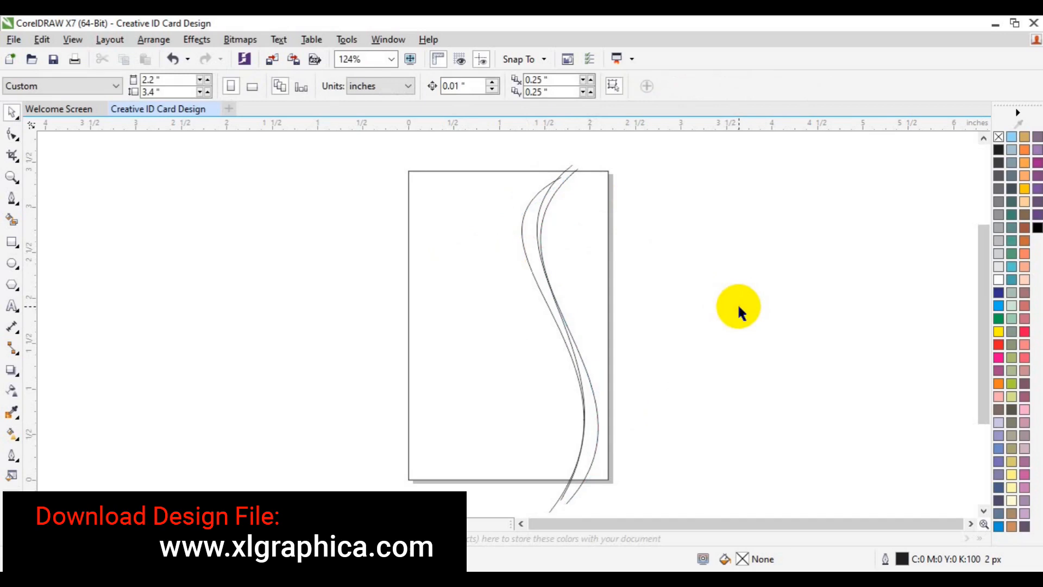
- Draw a straight vertical line spanning the card near its left edge and nudge it slightly left
click(8, 201)
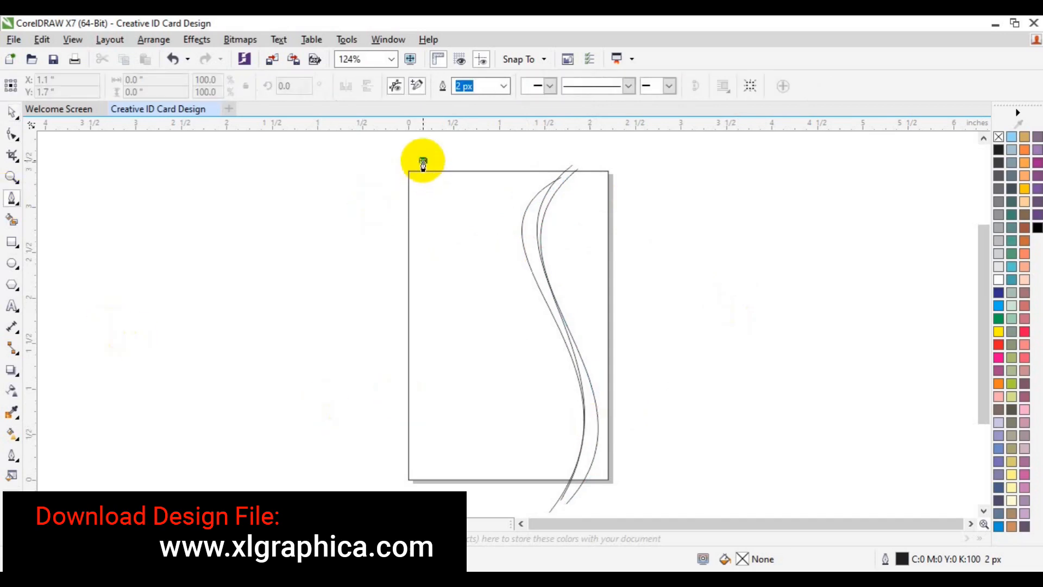
click(423, 161)
click(421, 490)
key(Escape)
key(space)
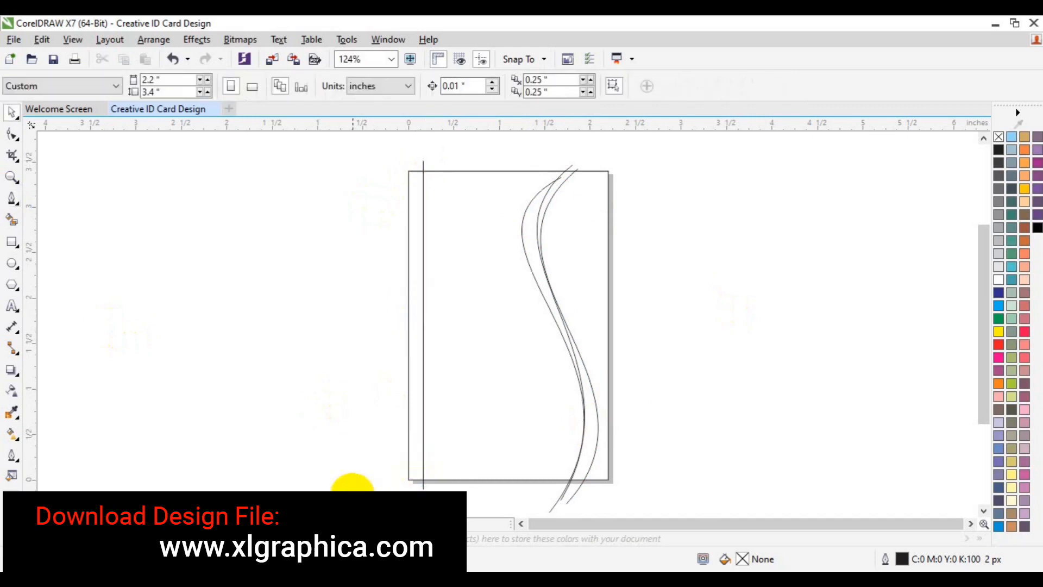
click(422, 481)
key(Left)
key(Left)
key(Left)
key(Left)
key(Left)
key(Left)
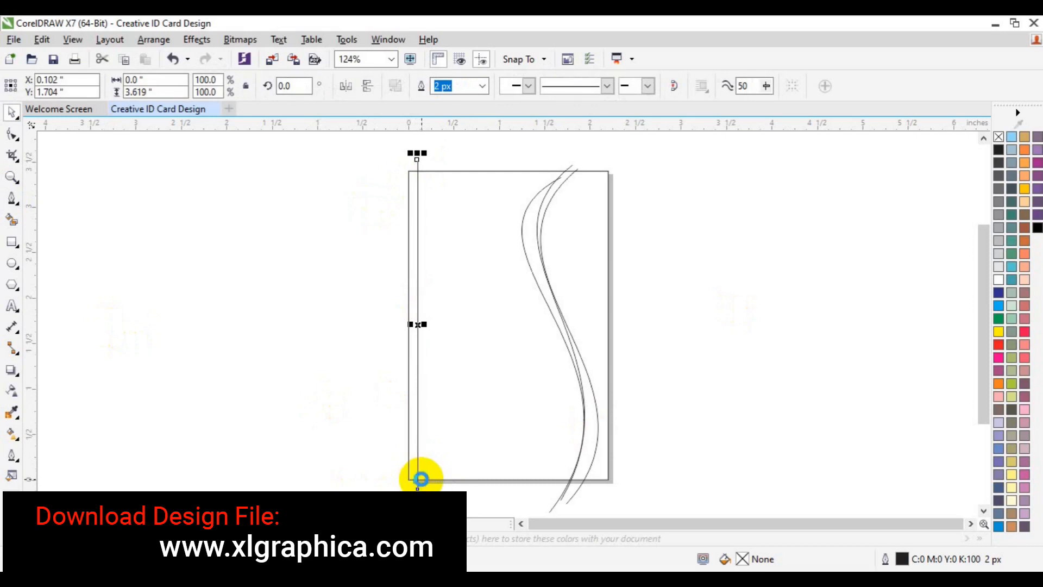
click(300, 427)
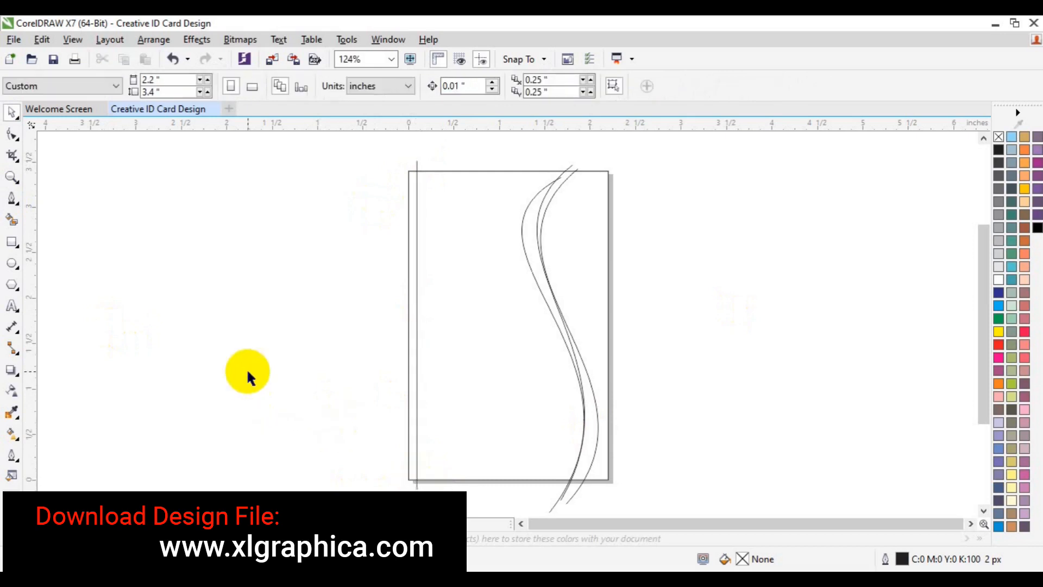
- Draw a circle and position it in the card's upper-left area
click(12, 264)
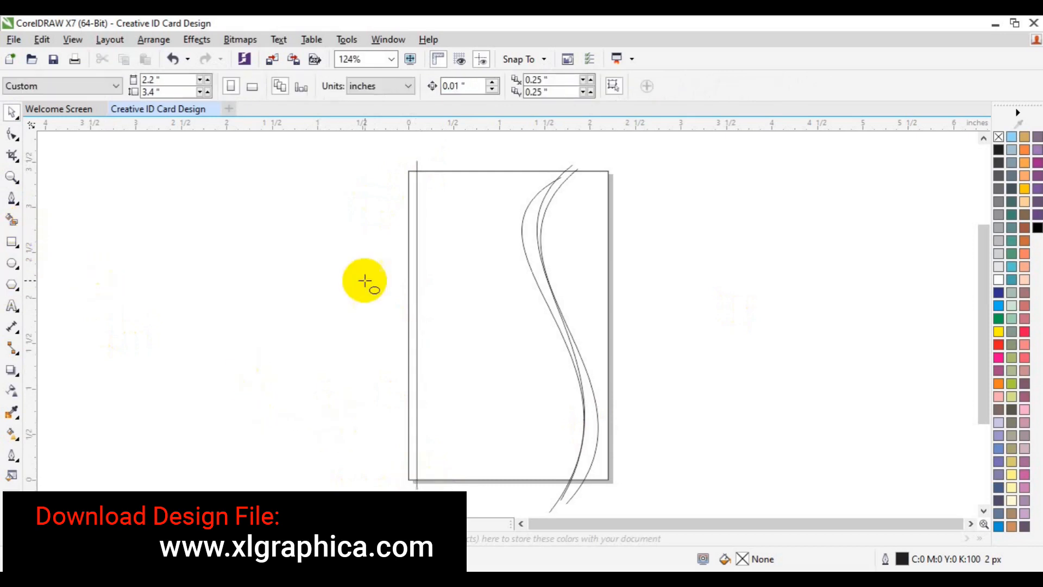
drag(454, 253, 513, 338)
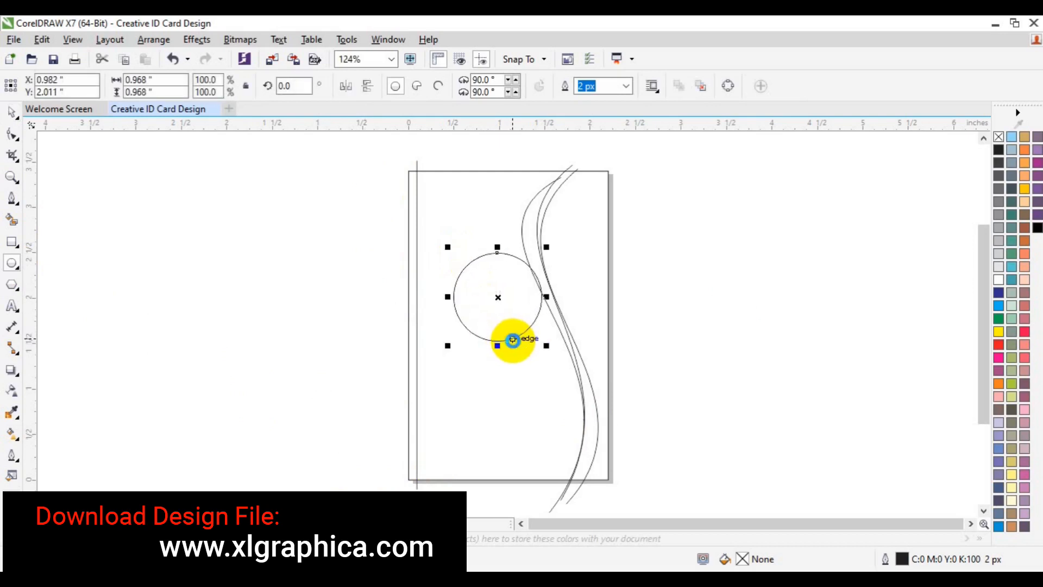
key(p)
drag(508, 325, 474, 270)
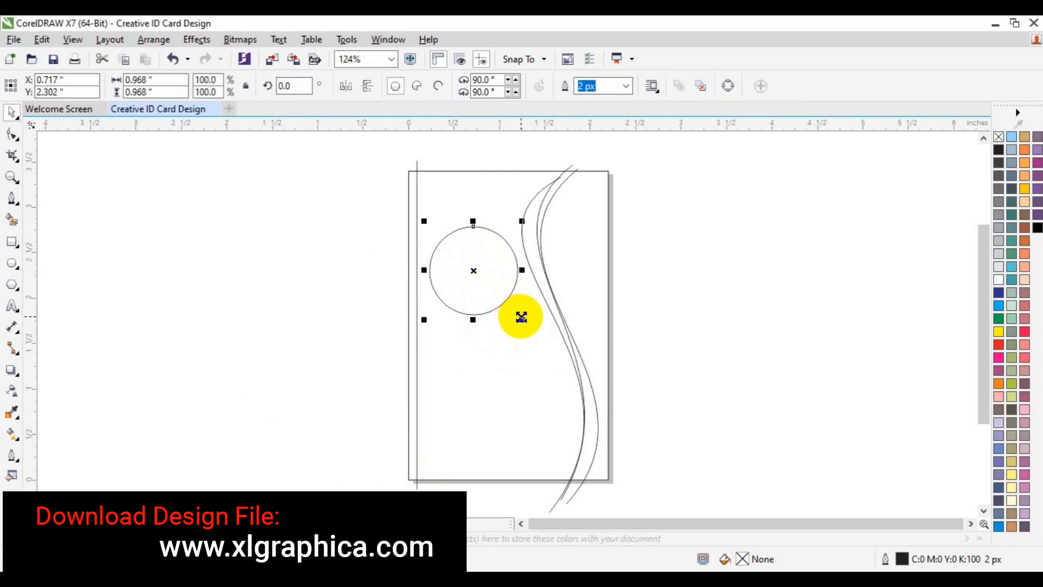
- Add a slightly smaller concentric copy inside the circle to form a thin double ring
drag(521, 317, 513, 315)
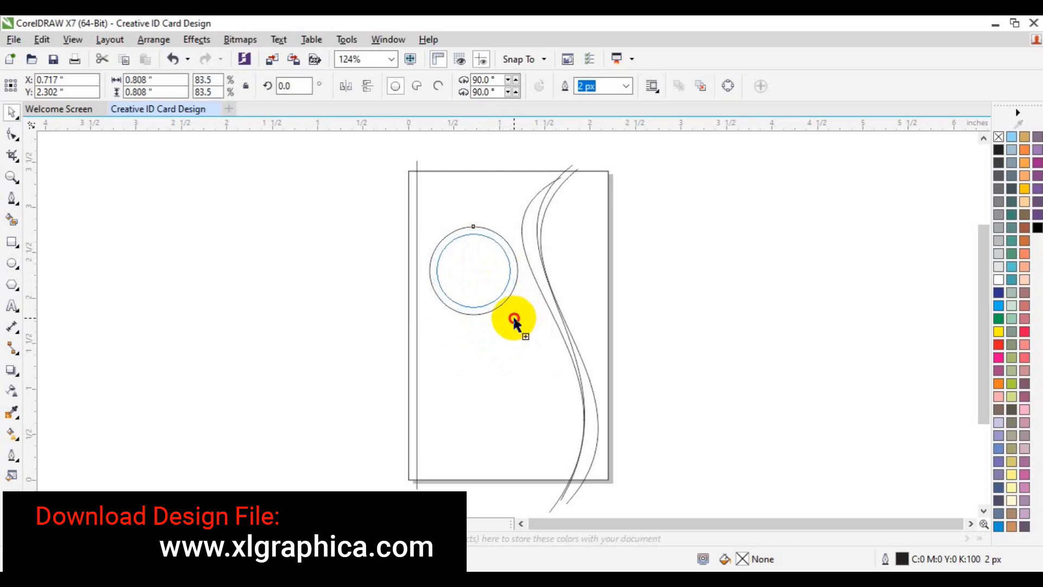
right_click(513, 314)
click(790, 259)
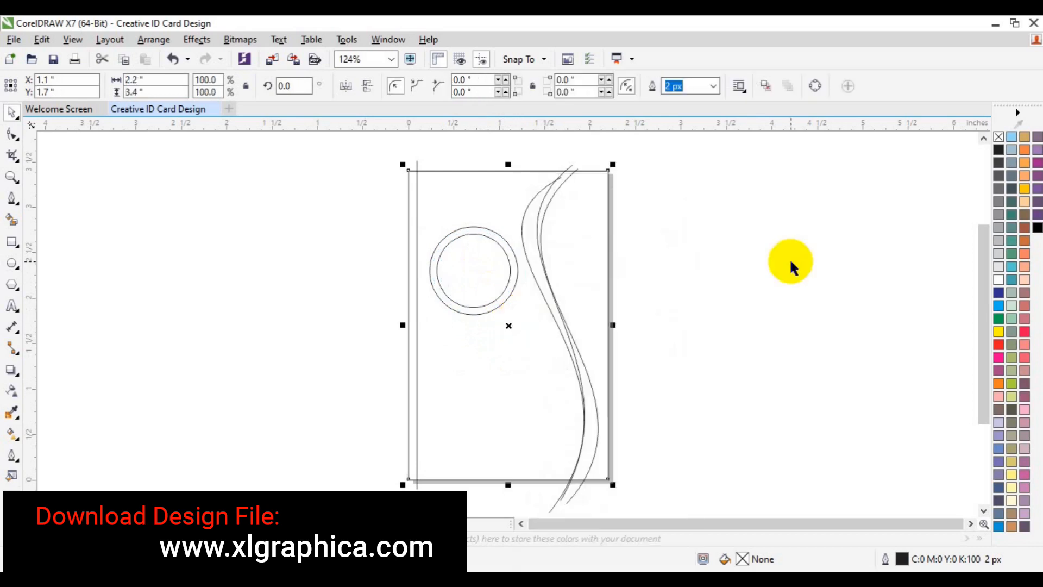
click(790, 259)
click(464, 244)
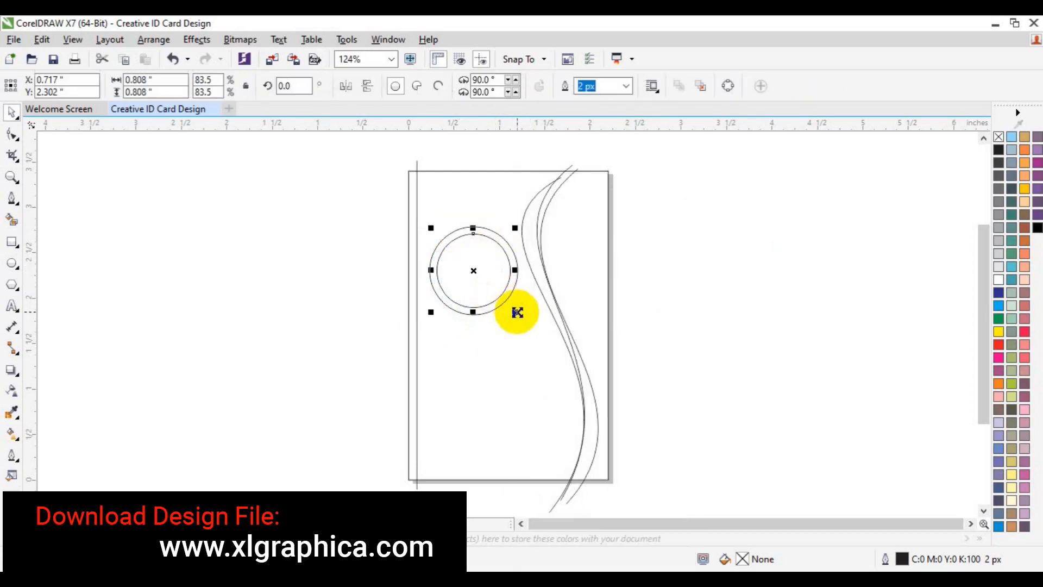
drag(517, 312, 522, 320)
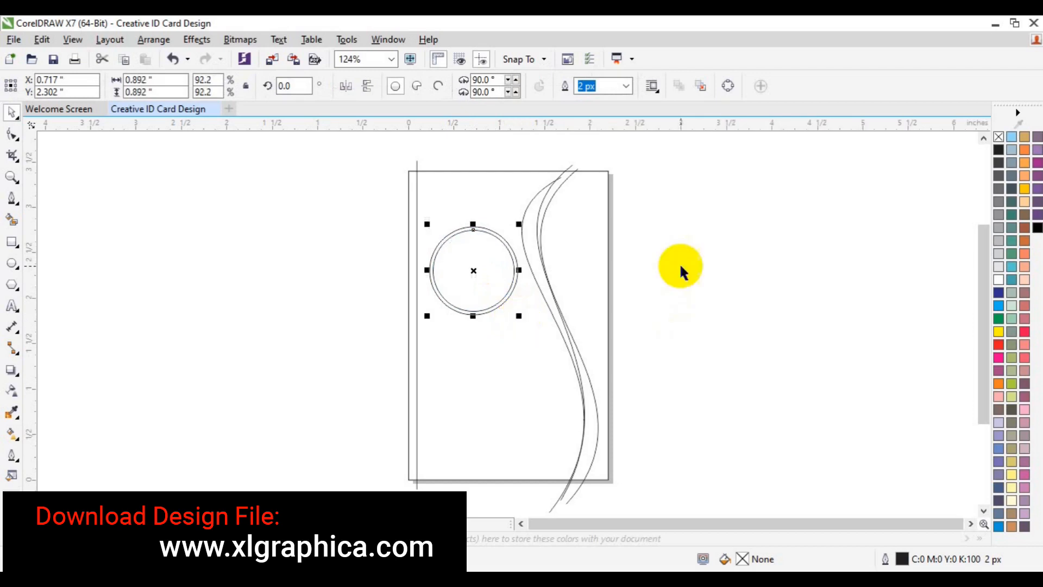
click(729, 299)
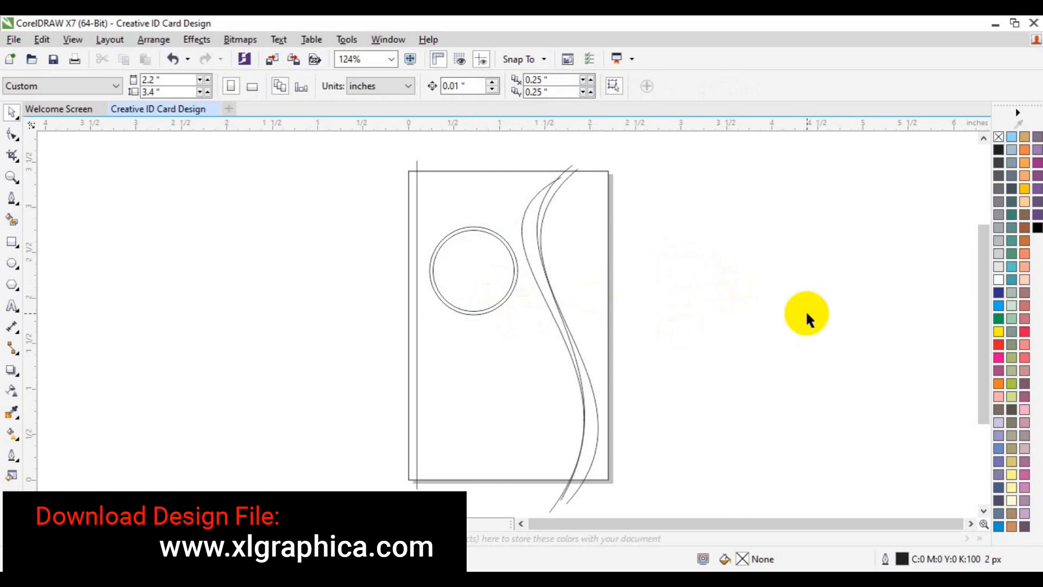
- Save, then make a first Smart Fill attempt right of the wave and delete the resulting fill
key(ctrl+s)
click(12, 220)
click(569, 263)
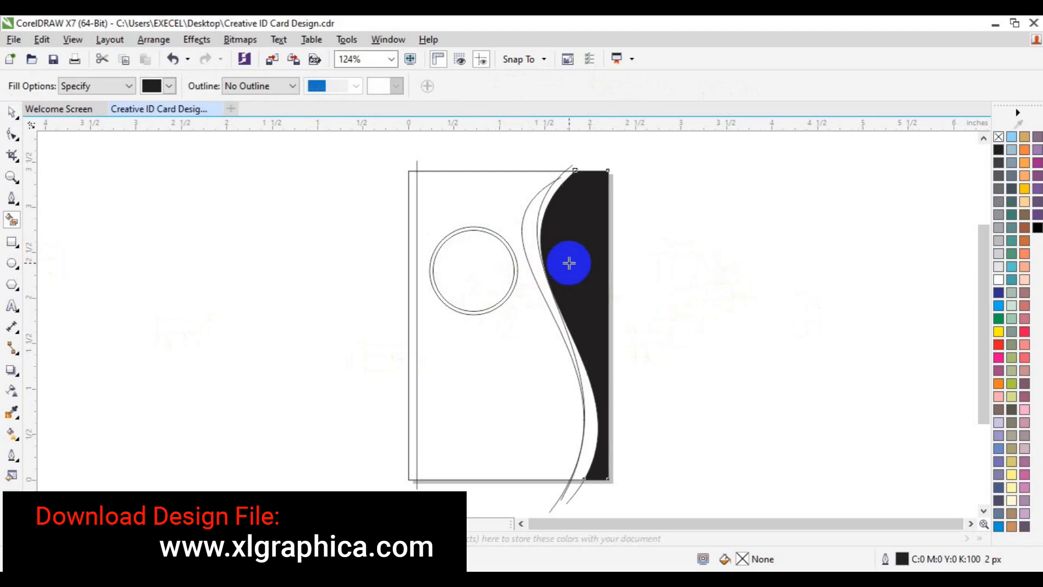
click(539, 260)
click(534, 249)
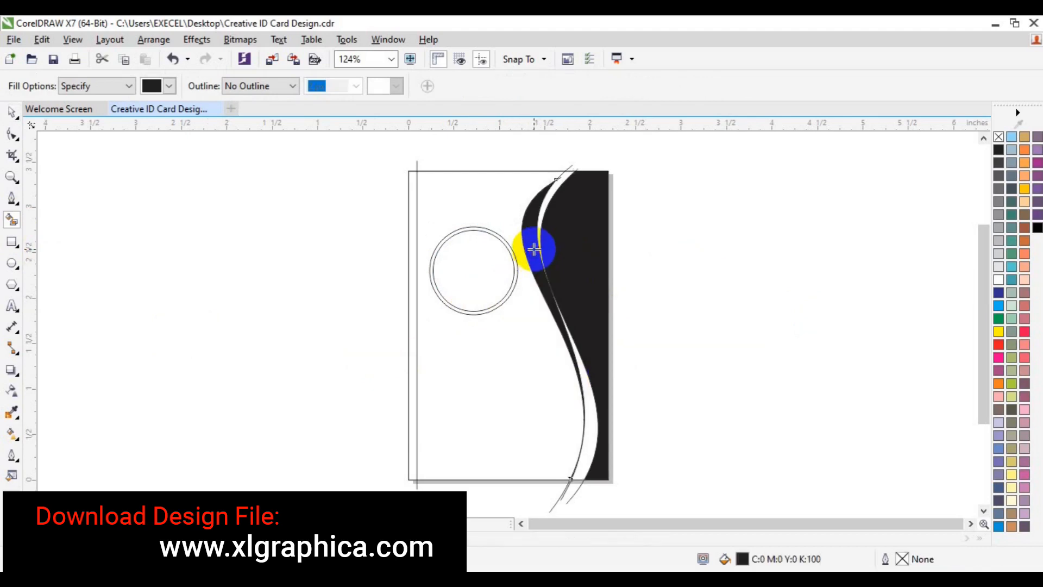
click(591, 421)
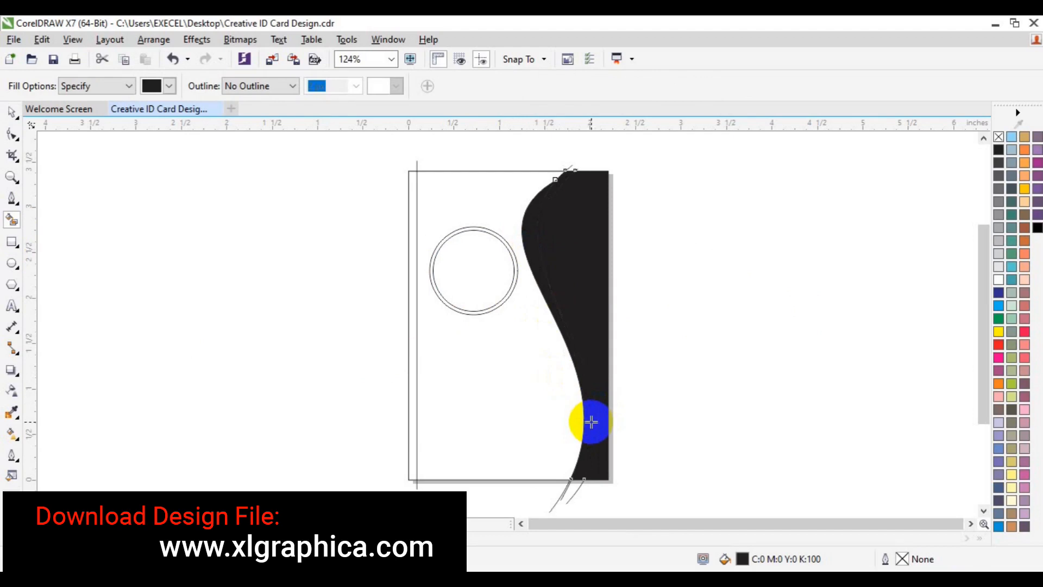
key(ctrl+z)
key(space)
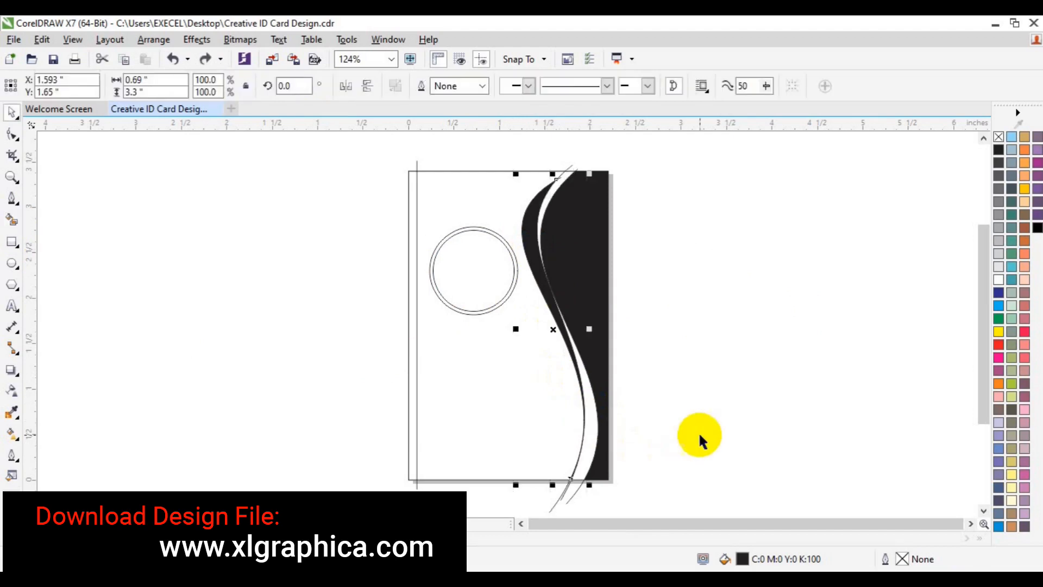
click(700, 435)
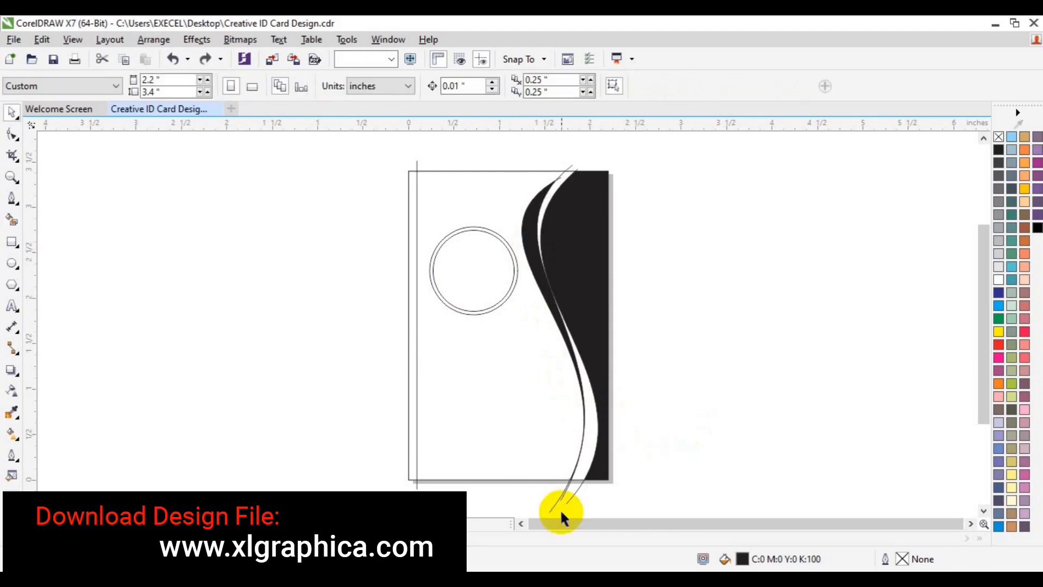
click(571, 223)
key(Delete)
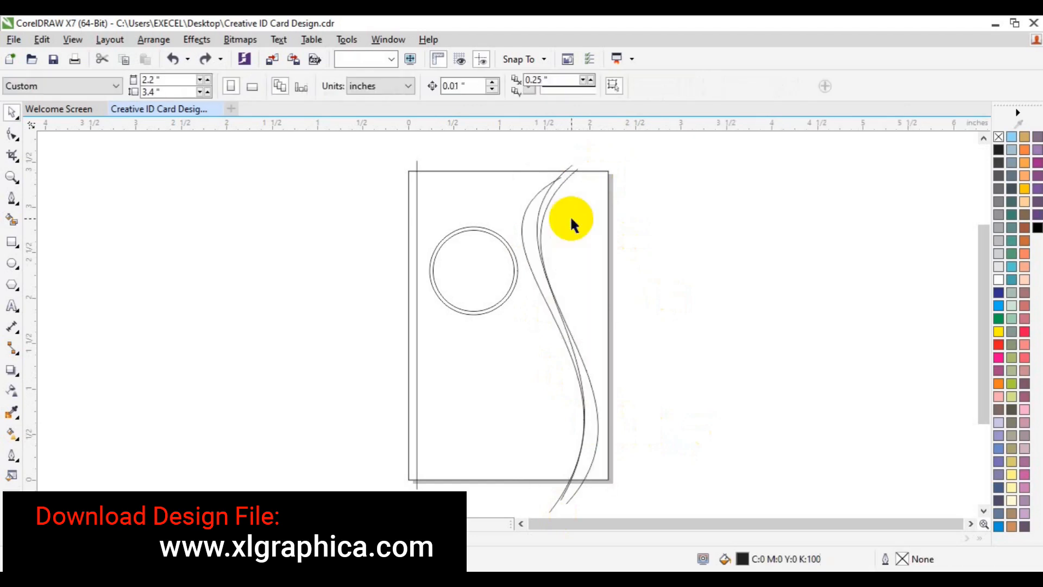
- Smart Fill the area right of the wave black, undoing the fill of the thin band
click(11, 220)
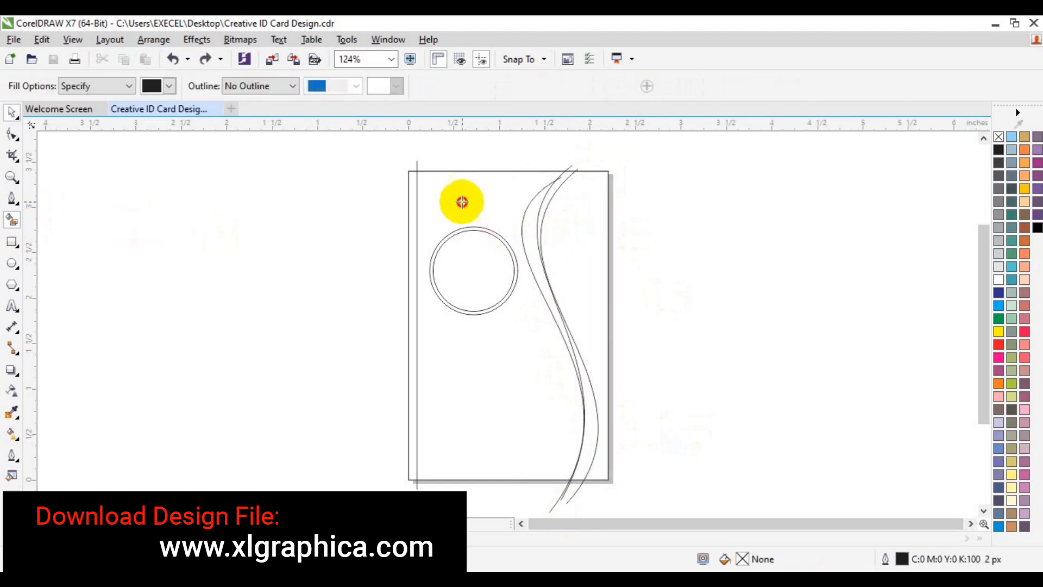
click(570, 228)
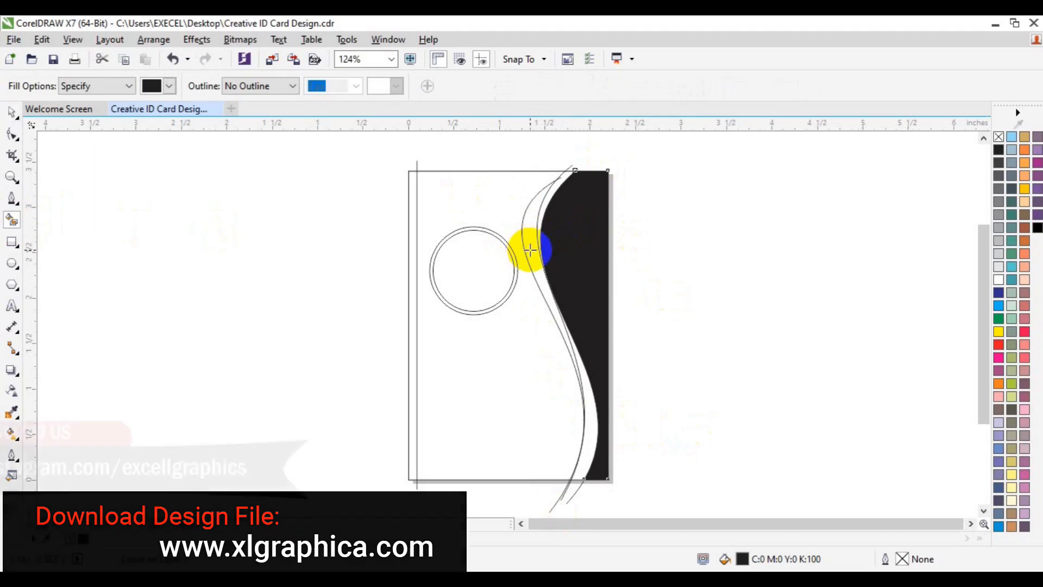
click(534, 243)
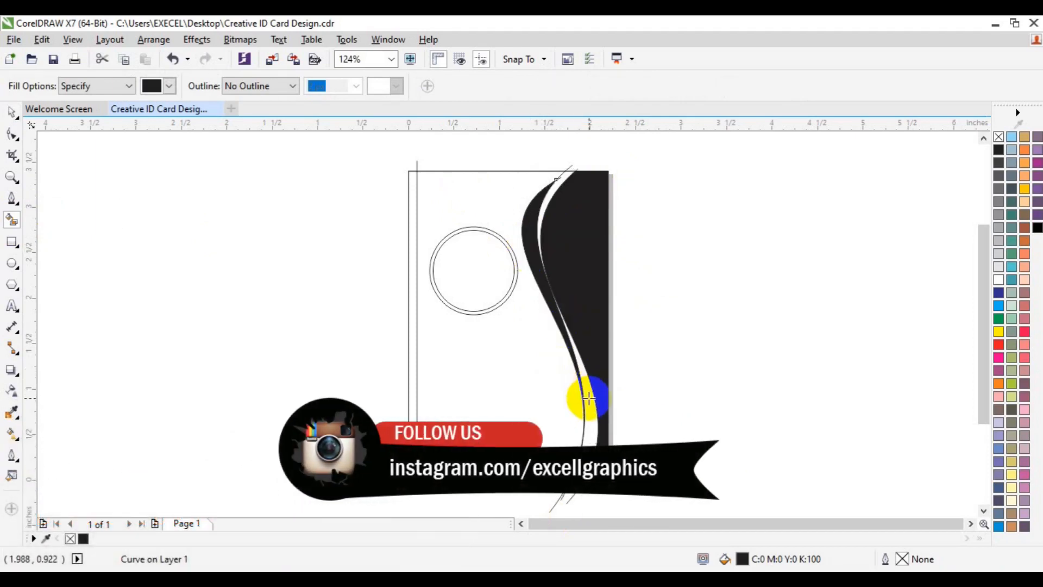
click(589, 399)
key(ctrl+z)
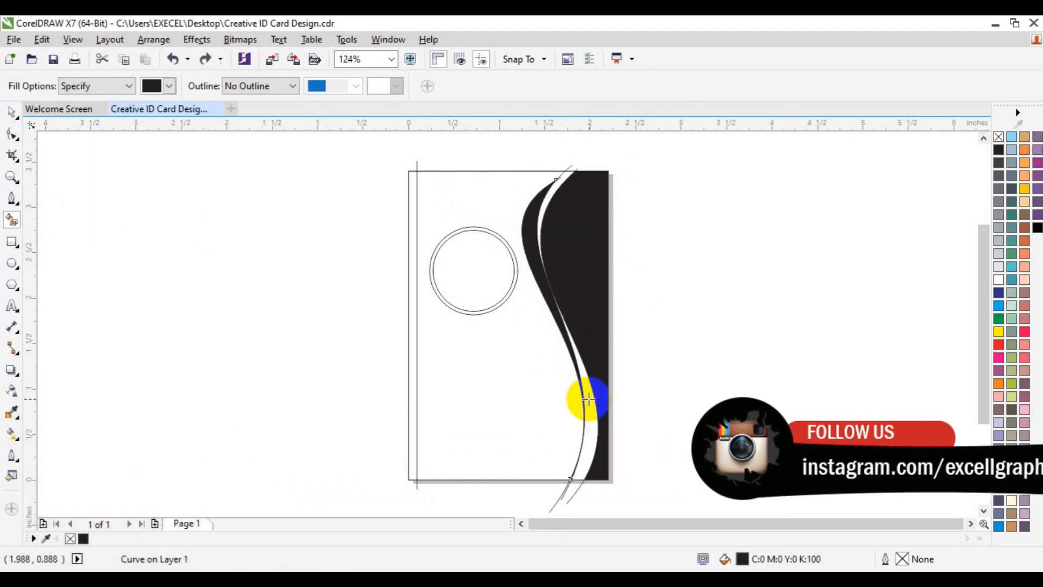
key(space)
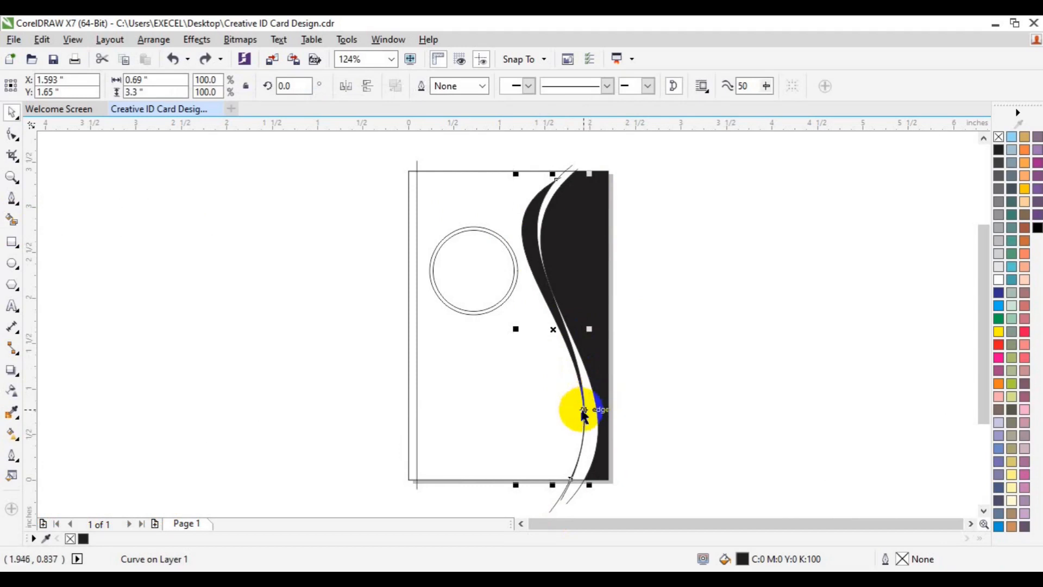
click(666, 425)
click(612, 464)
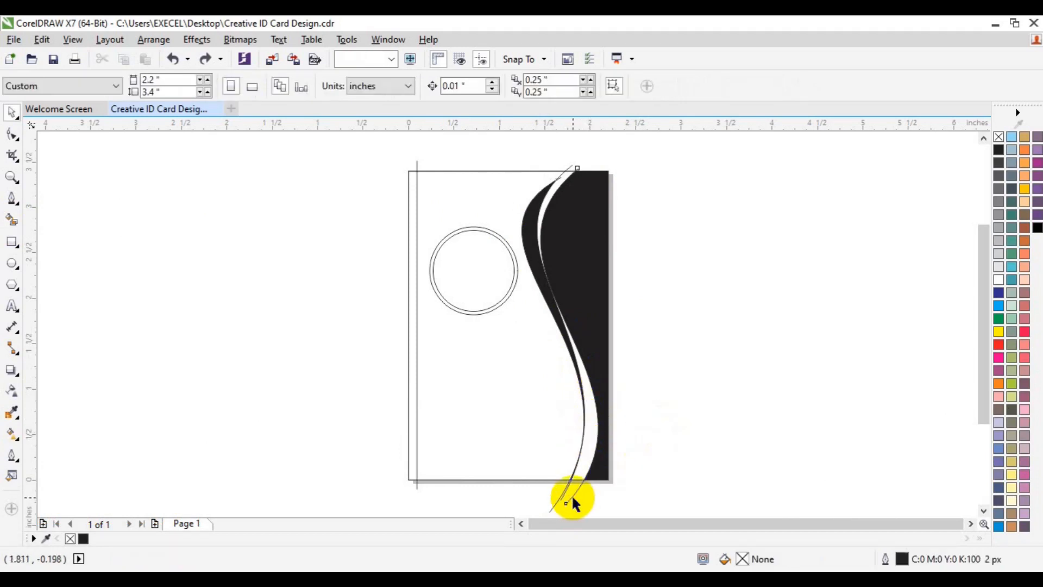
- Delete the three leftover thin curves at the card's top and bottom
click(573, 498)
key(Delete)
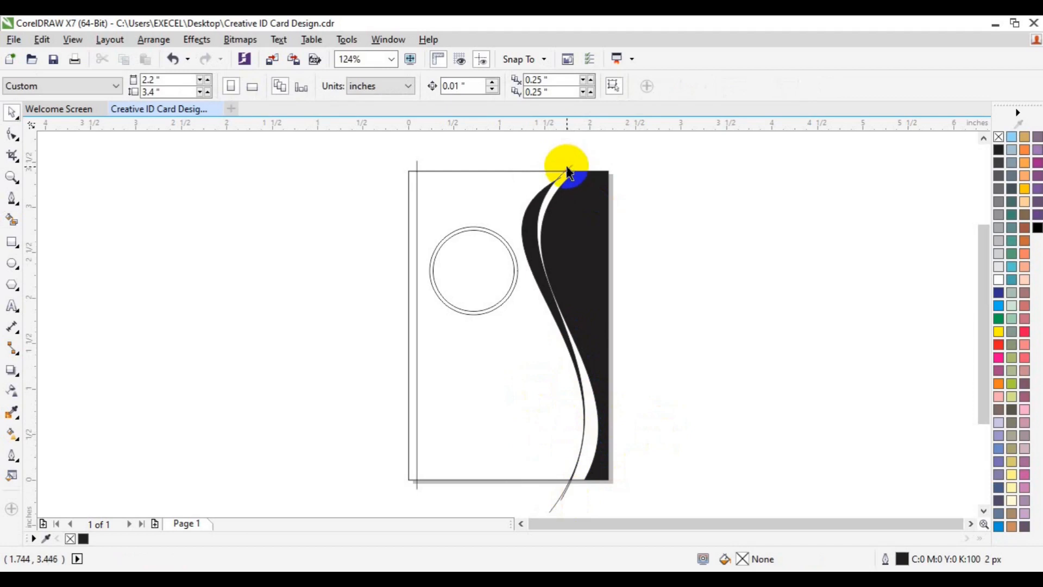
click(568, 171)
key(Delete)
click(561, 185)
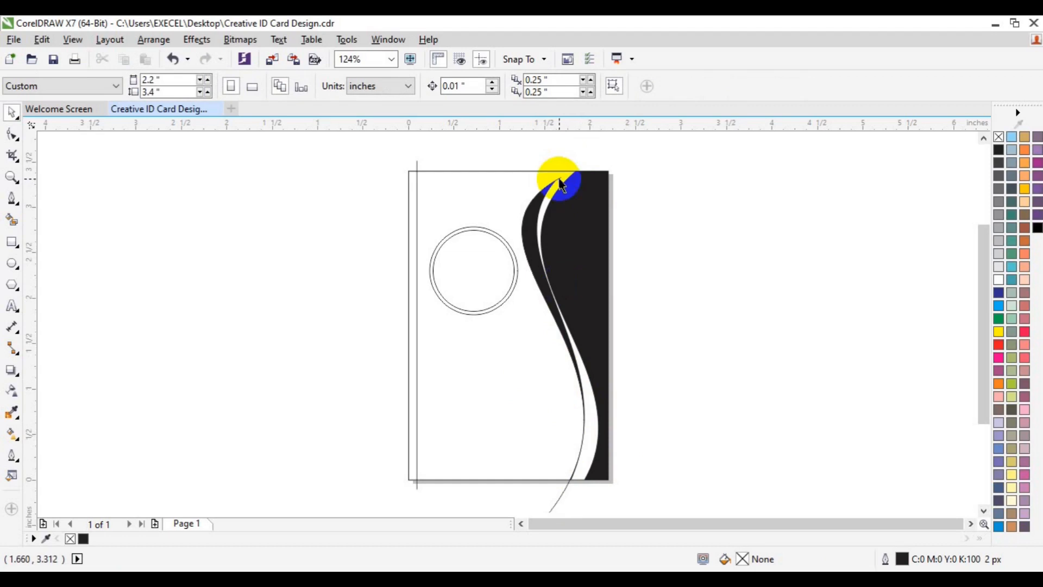
key(Delete)
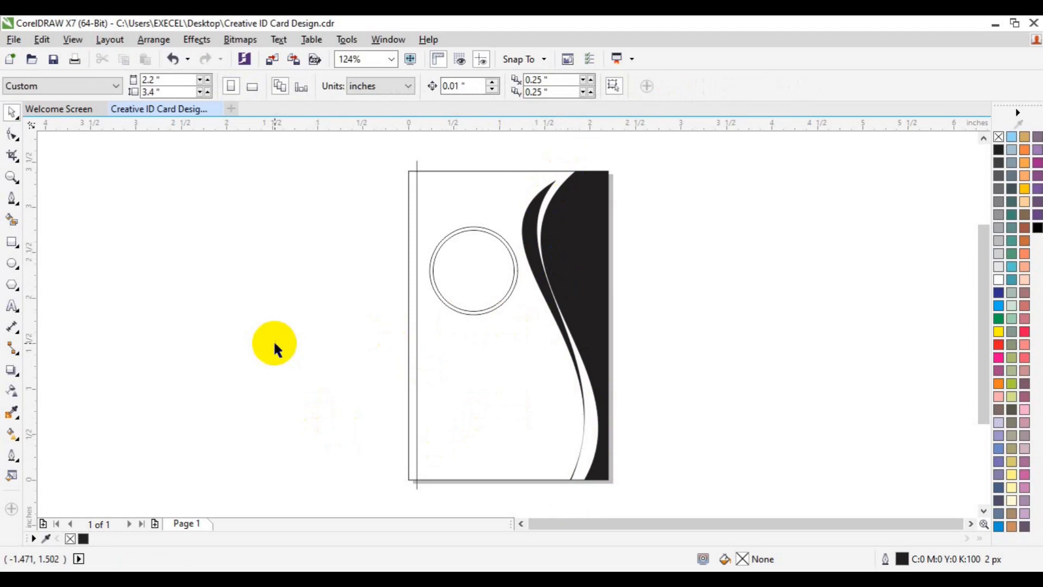
click(586, 258)
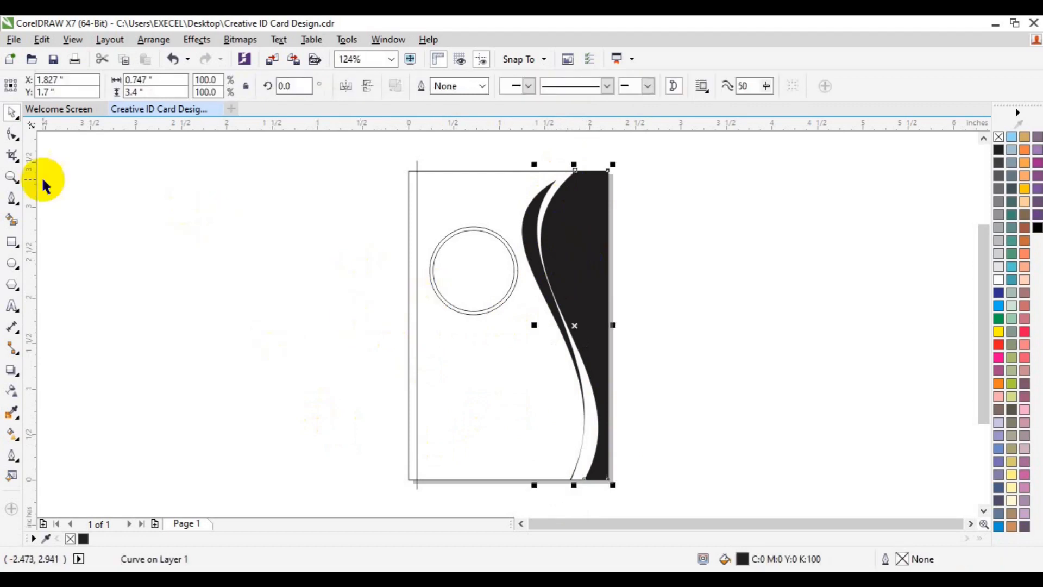
- Add a node on the wave's inner edge and nudge it right and up to widen the white band
click(16, 135)
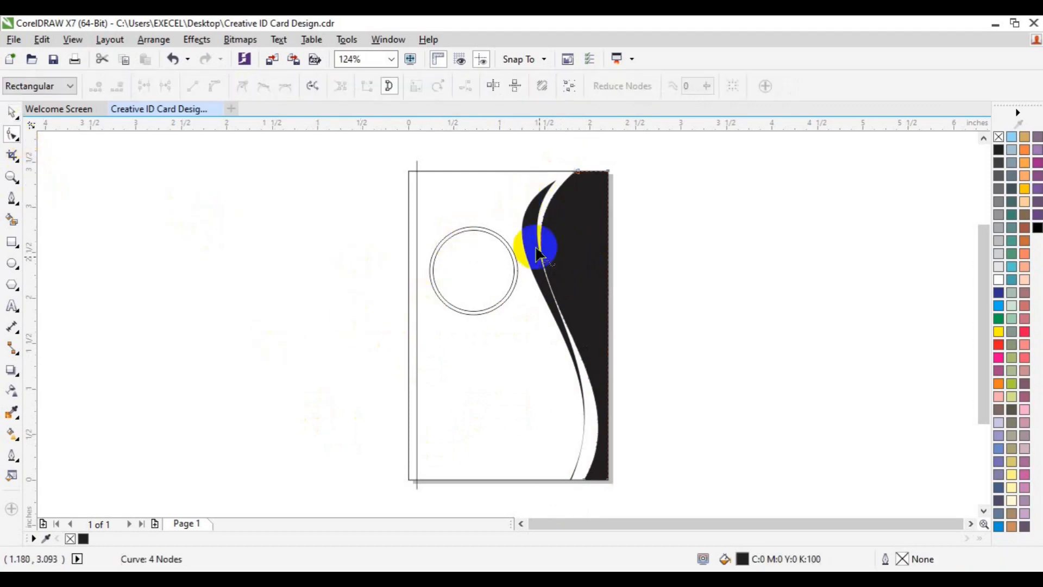
double_click(545, 270)
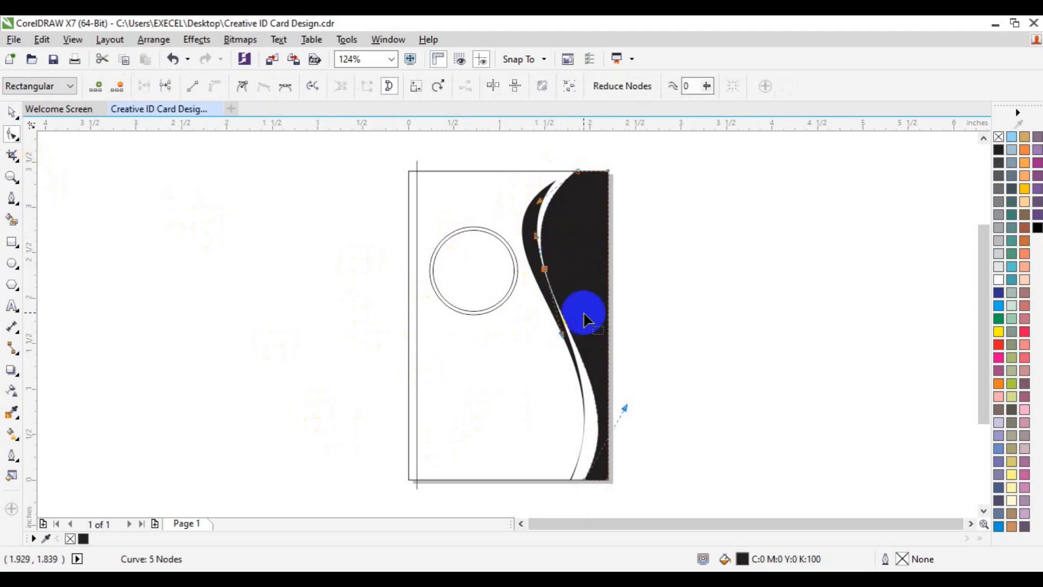
click(541, 270)
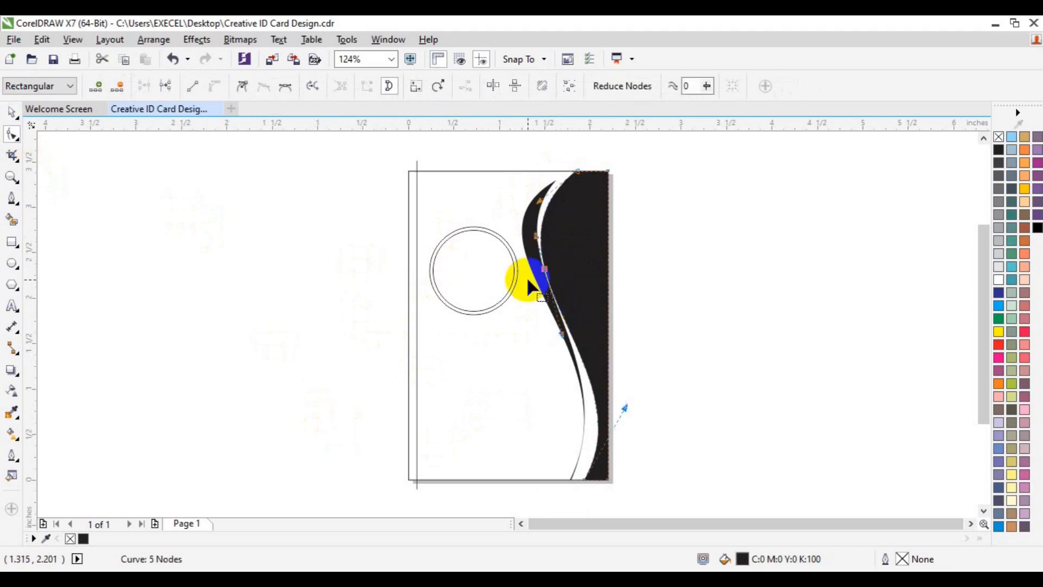
click(527, 276)
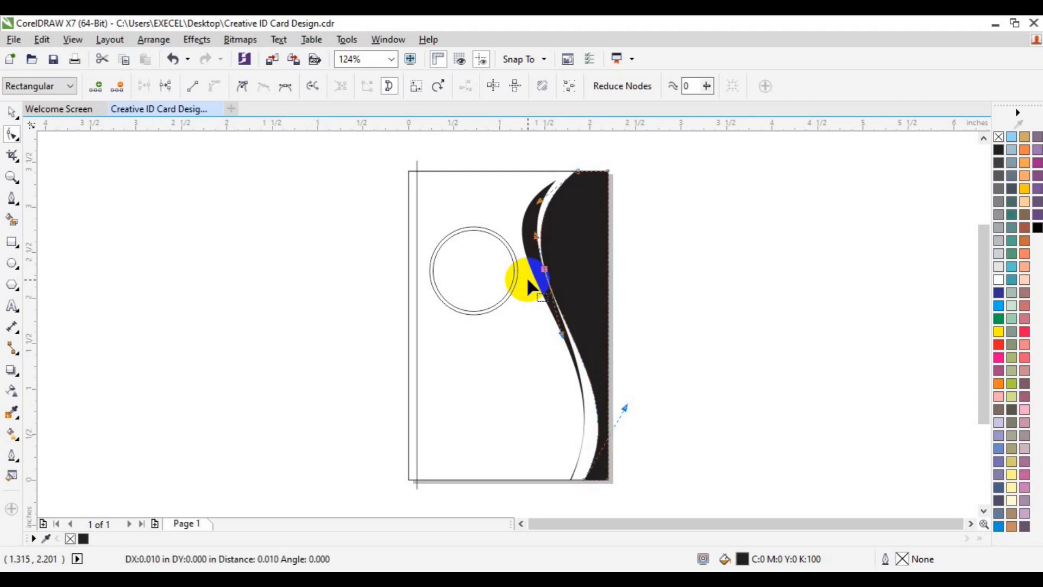
key(Right)
key(Right)
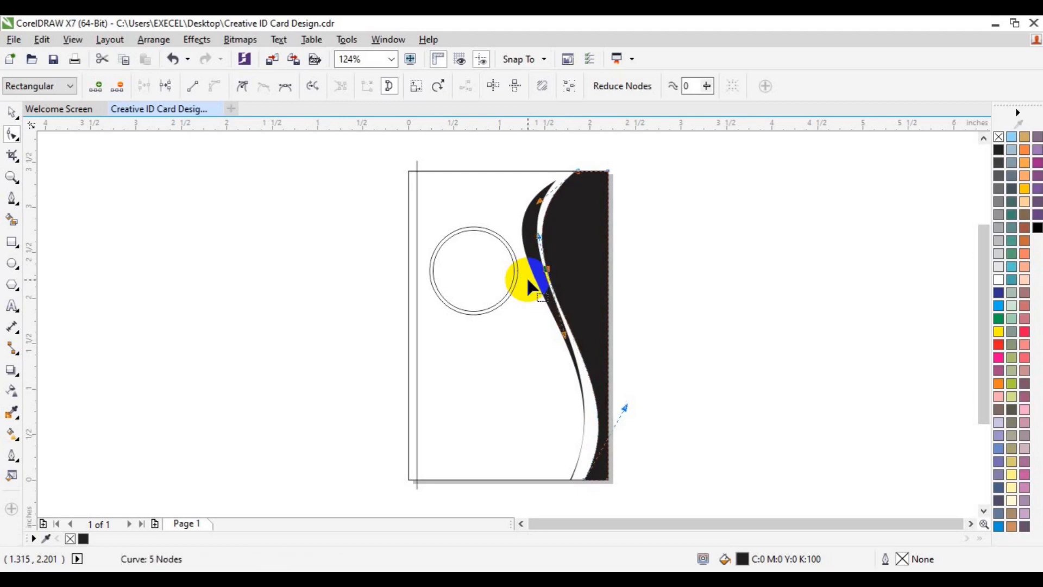
key(Up)
key(Up)
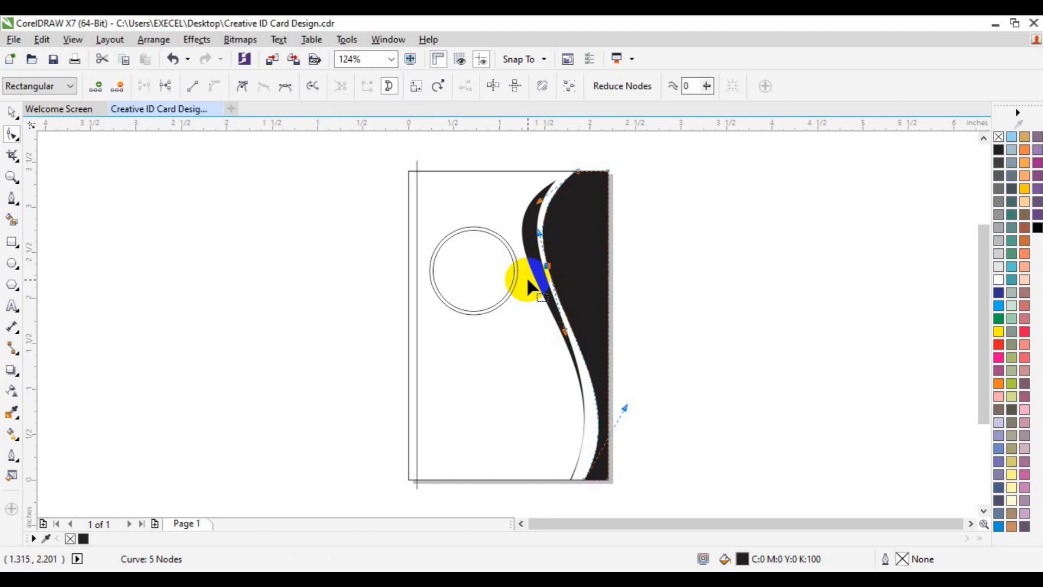
key(Up)
key(Up)
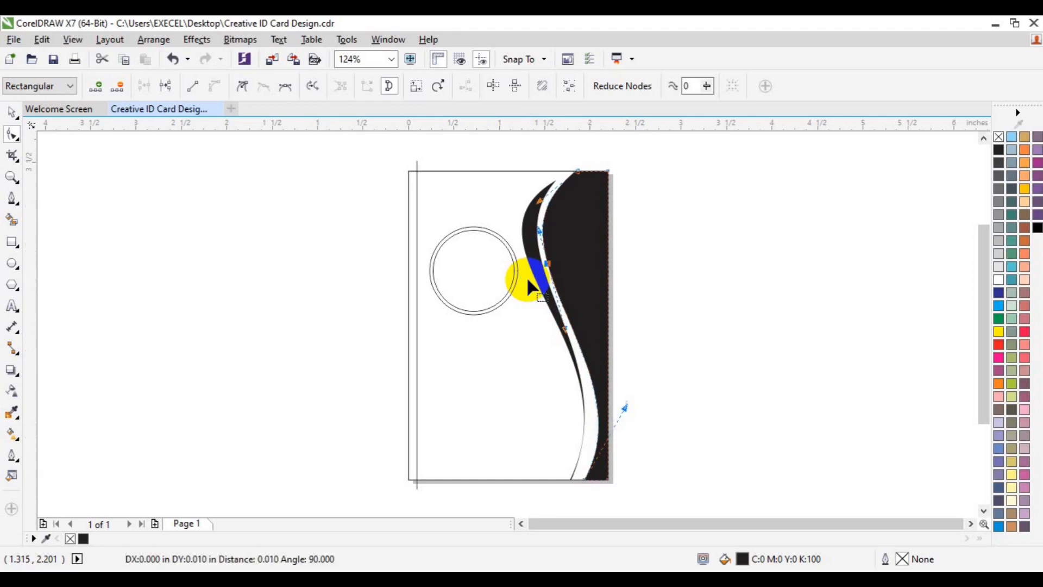
key(space)
click(749, 286)
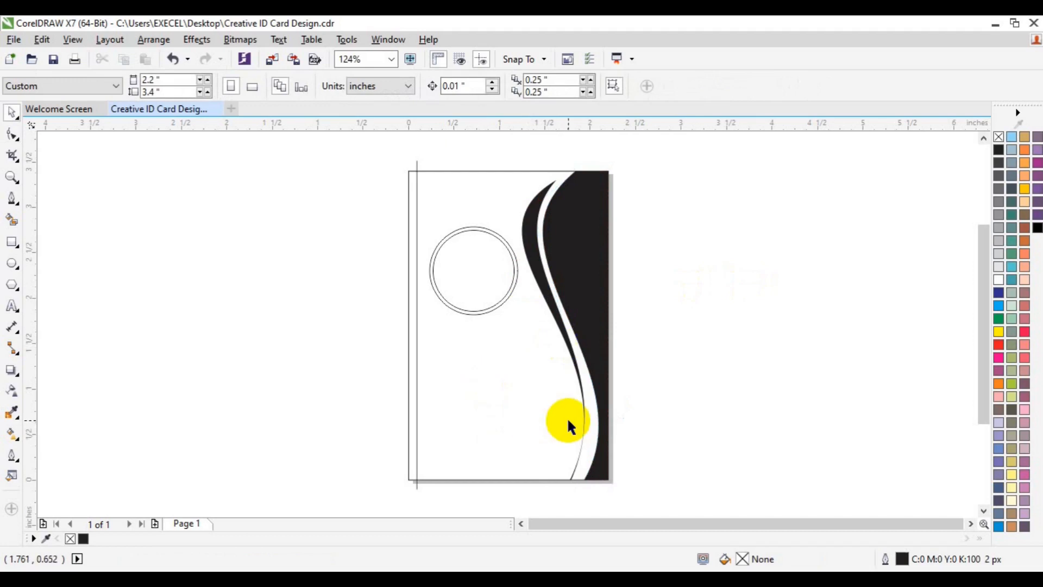
- Smart Fill the narrow strip along the card's left edge solid black
click(12, 220)
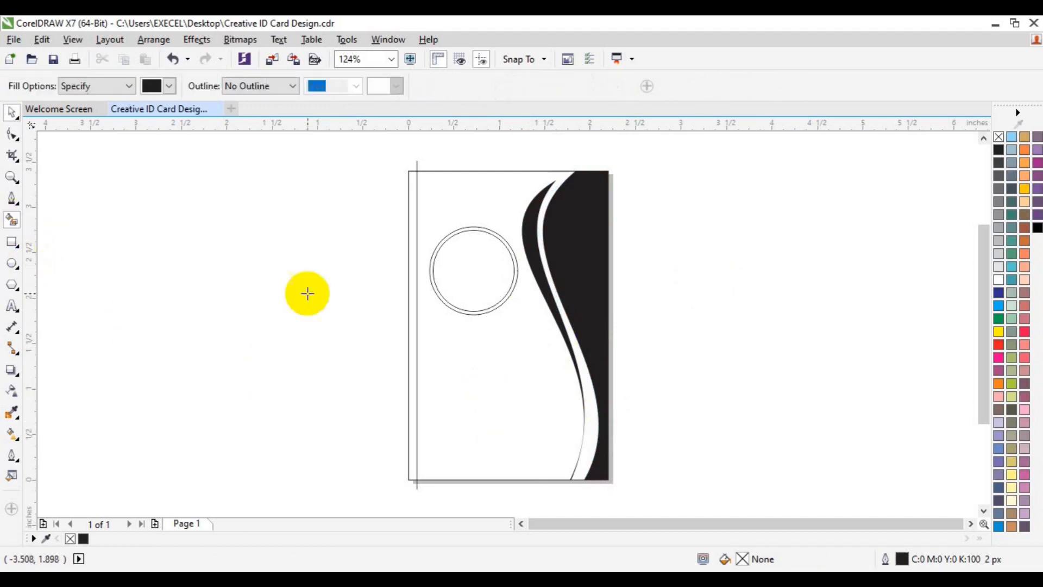
click(411, 319)
key(space)
drag(474, 133, 419, 155)
click(416, 157)
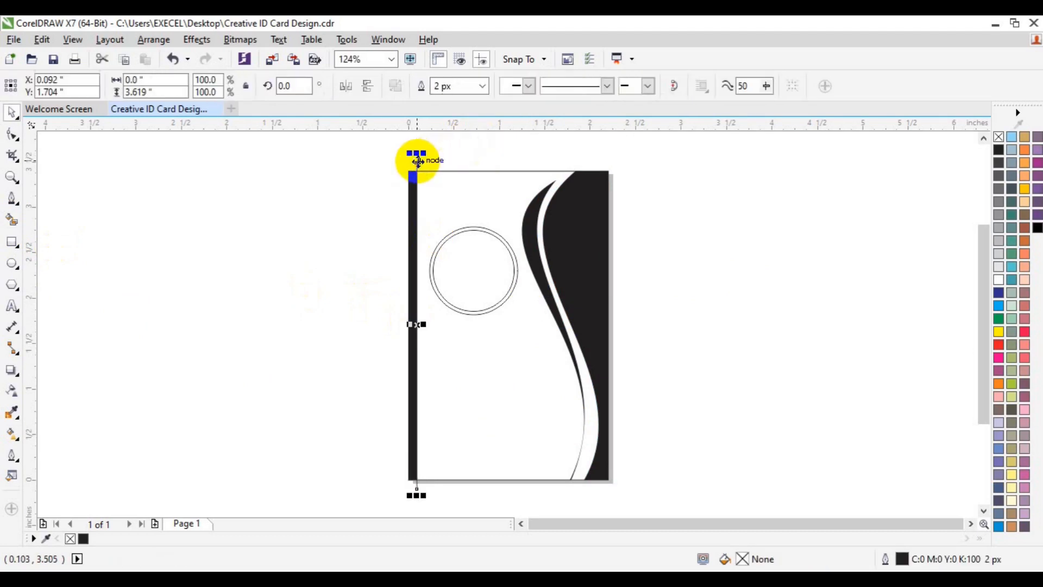
key(Escape)
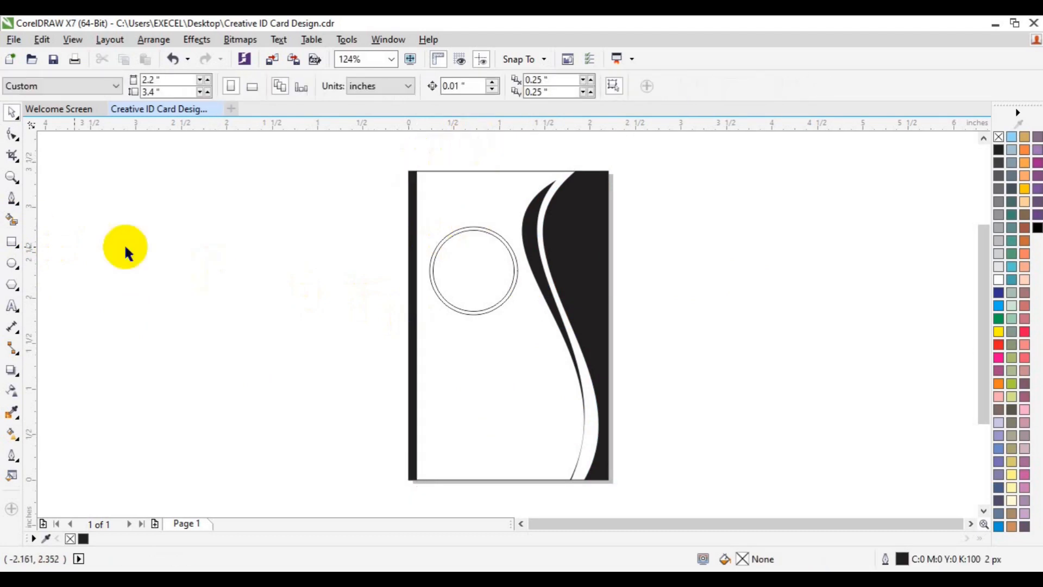
- Smart Fill the ring between the two circles black and make the inner circle white
click(12, 223)
click(450, 234)
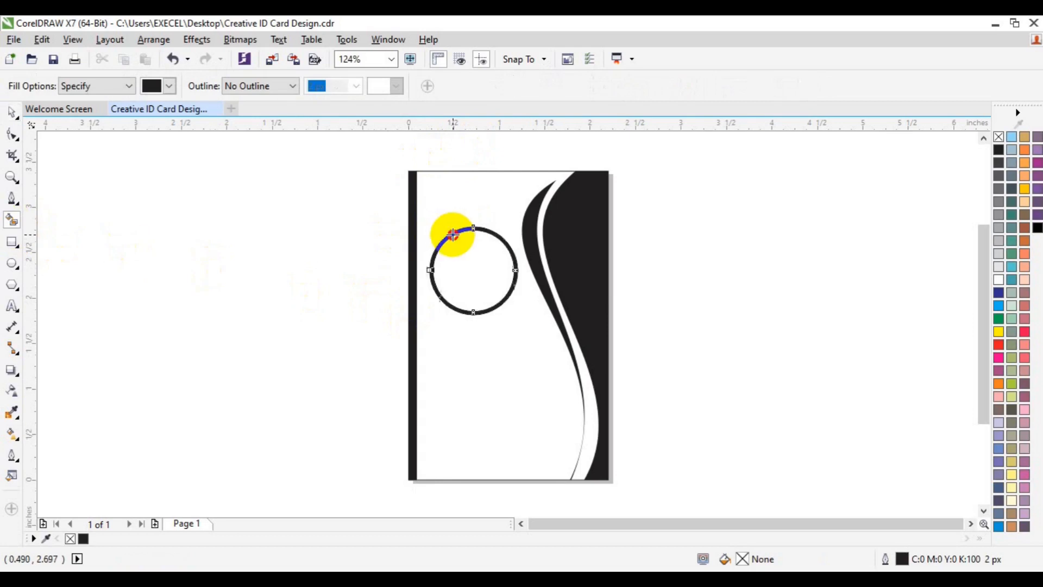
key(space)
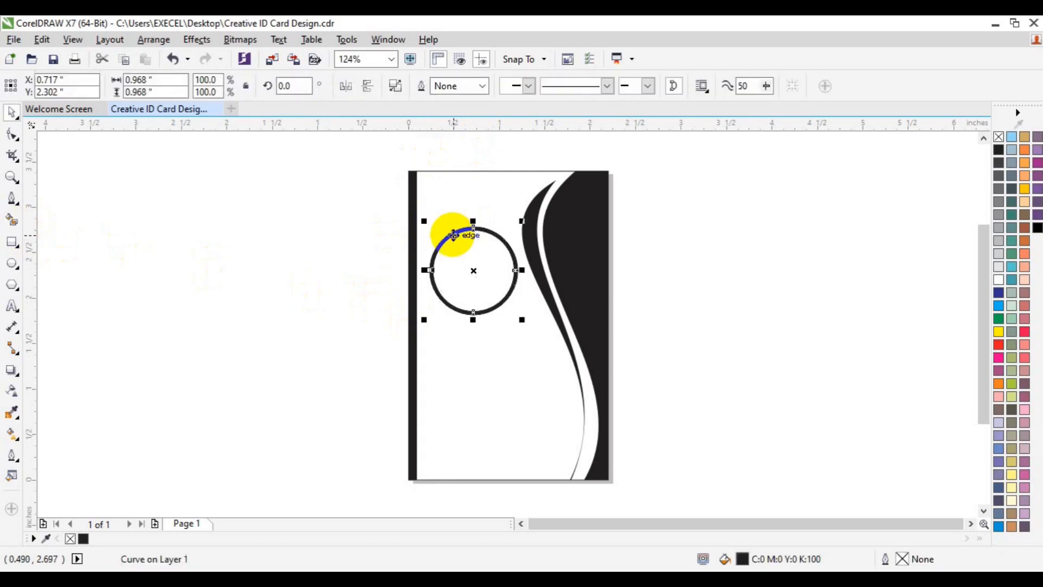
click(12, 222)
click(478, 278)
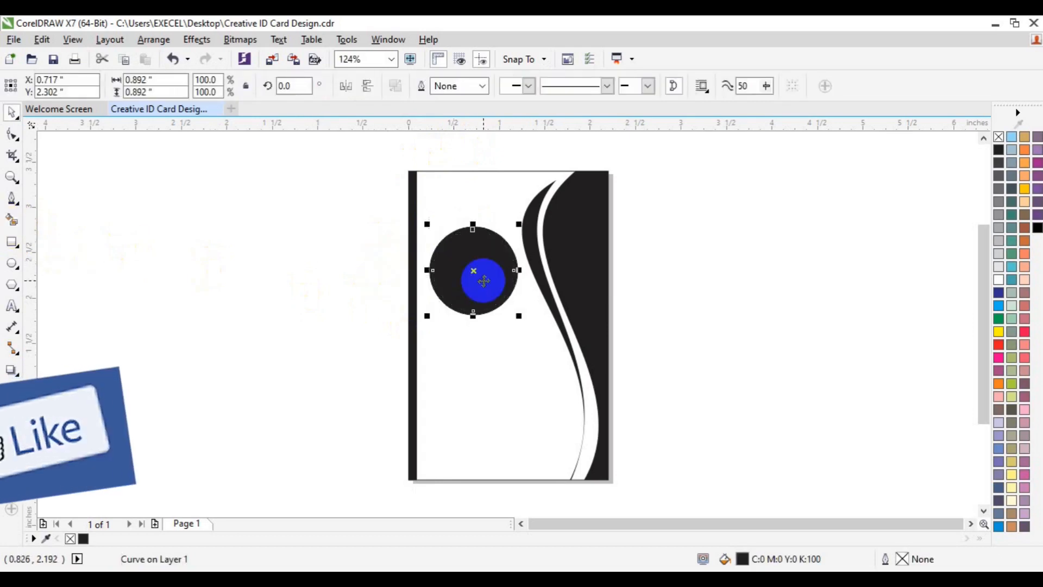
click(999, 279)
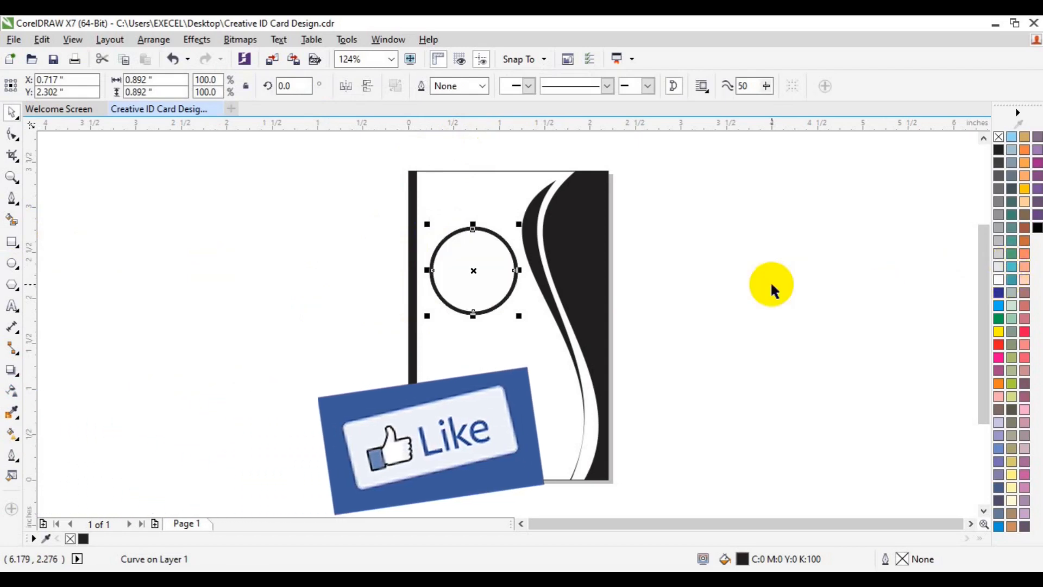
click(367, 158)
- Clear the fill from all shapes on the card and add a page-sized frame rectangle
drag(365, 153, 683, 476)
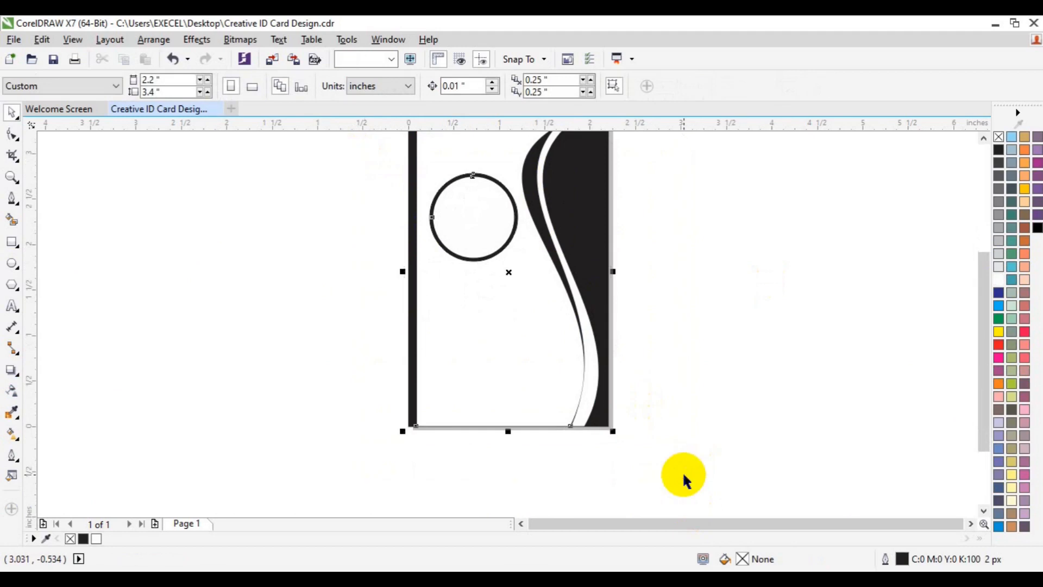
click(995, 138)
click(860, 194)
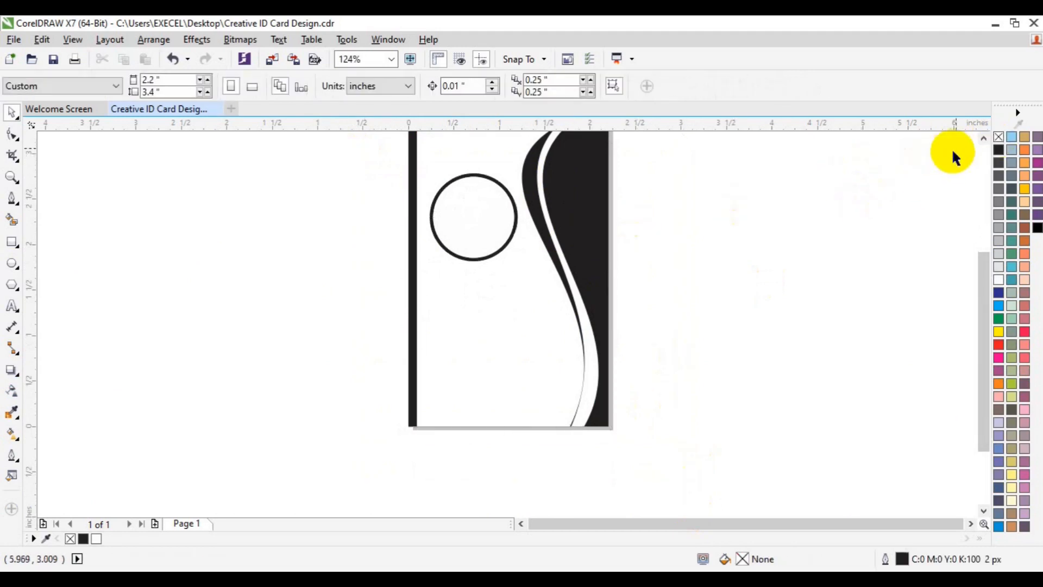
click(984, 139)
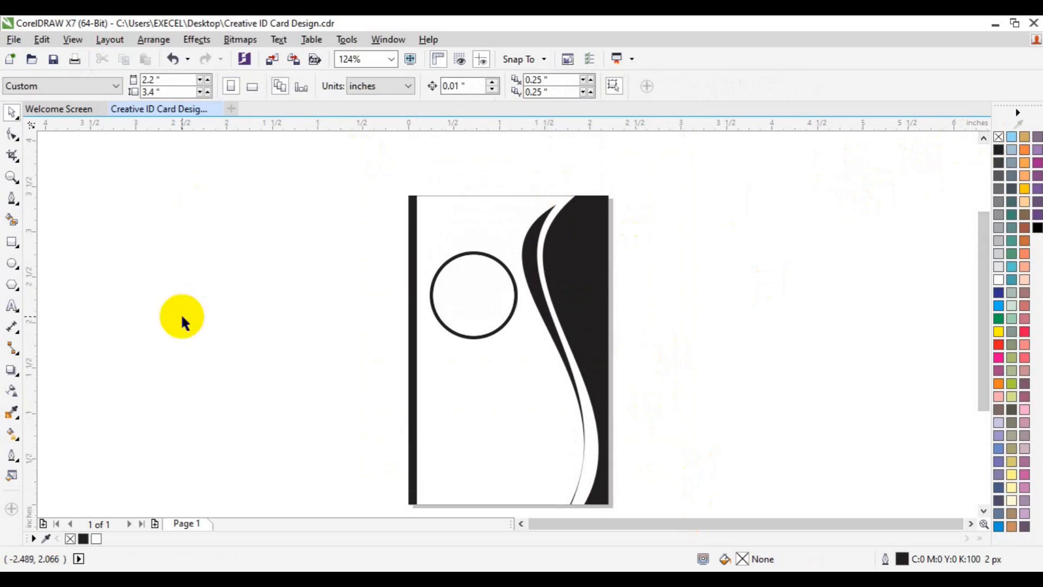
double_click(12, 243)
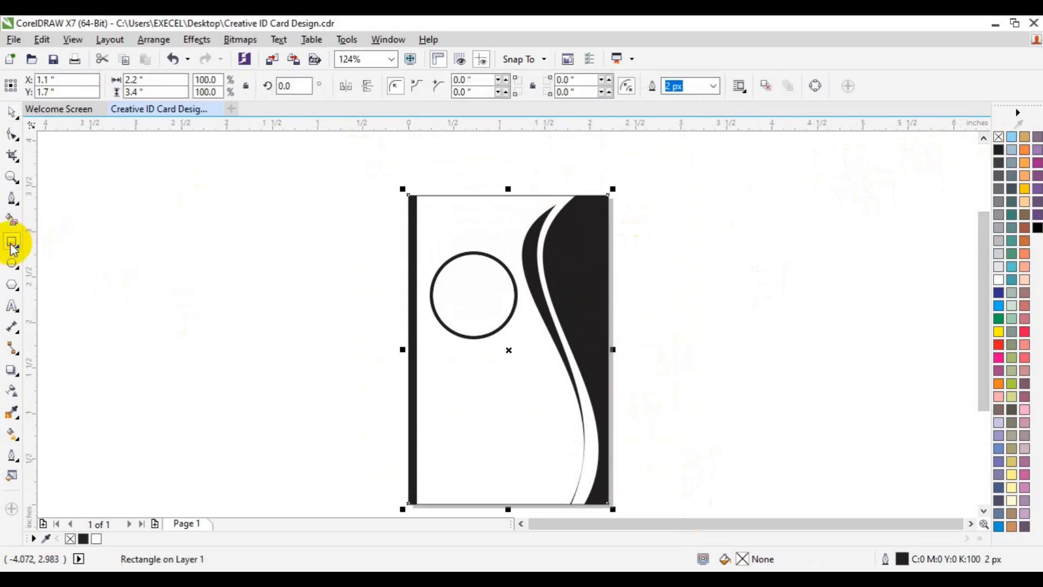
click(359, 347)
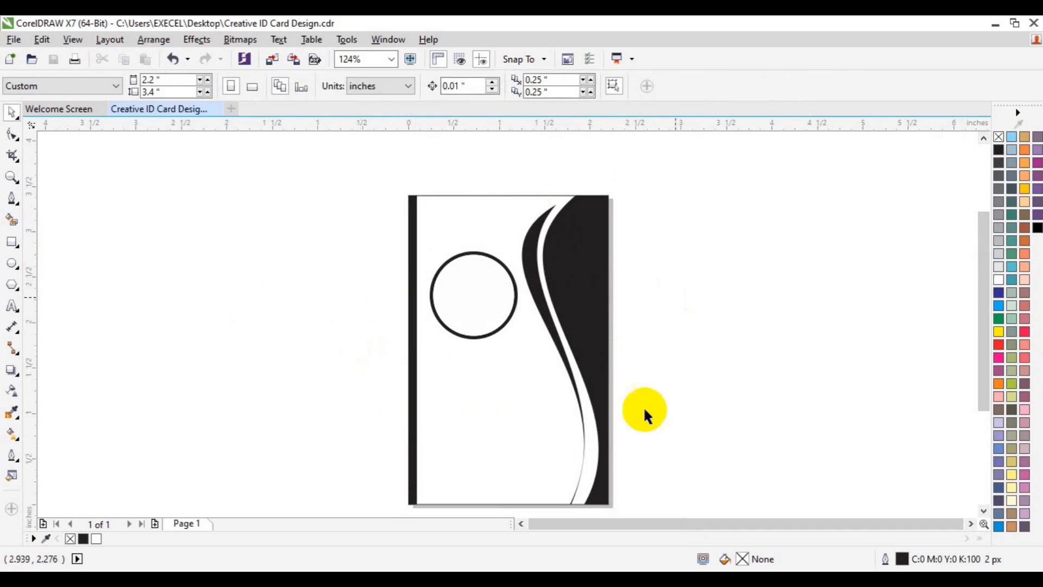
- Recolour the black wave and curved swoosh with green shades from the palette
click(600, 380)
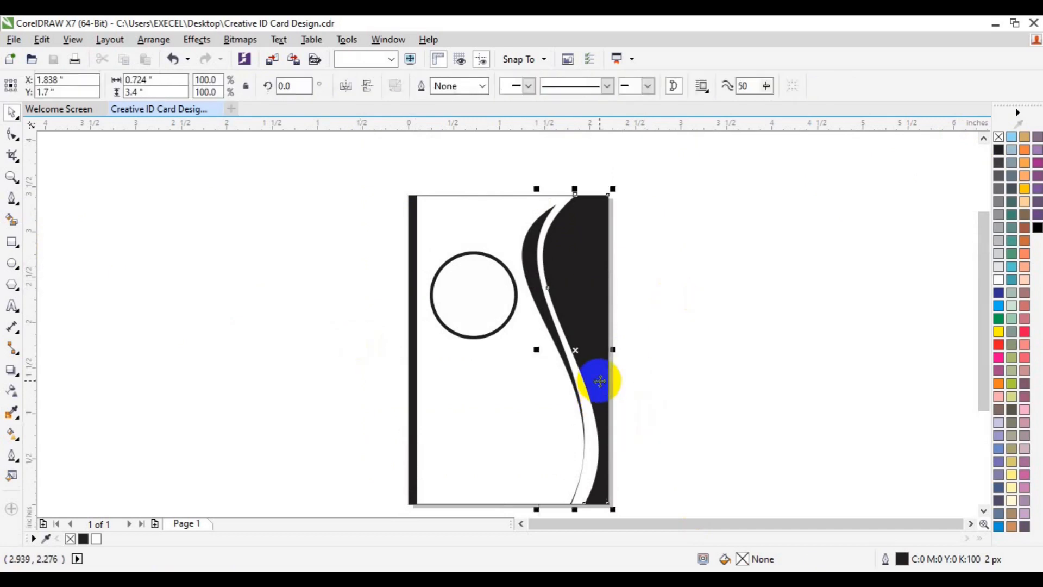
click(998, 325)
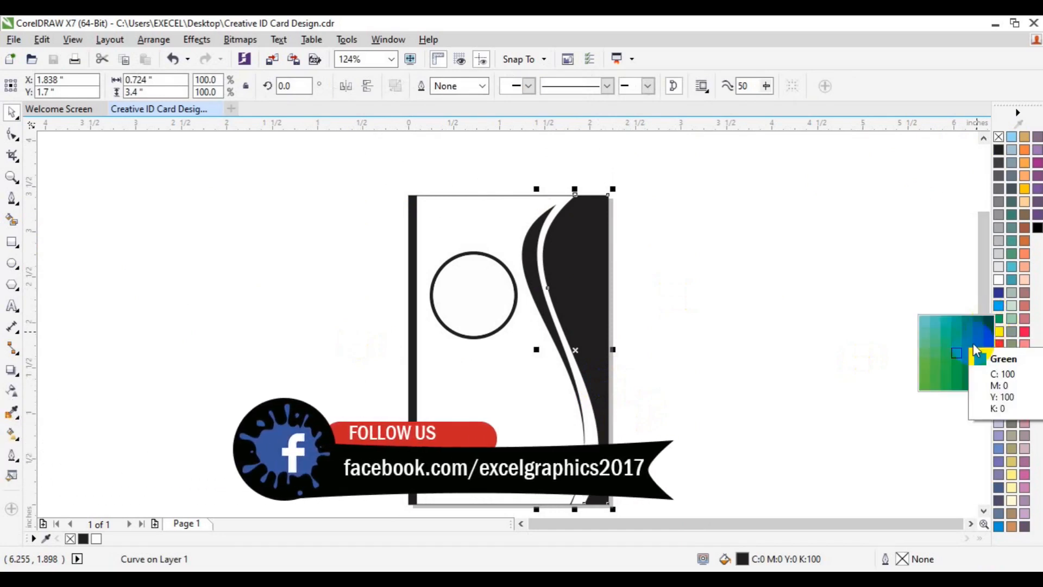
click(927, 365)
click(576, 402)
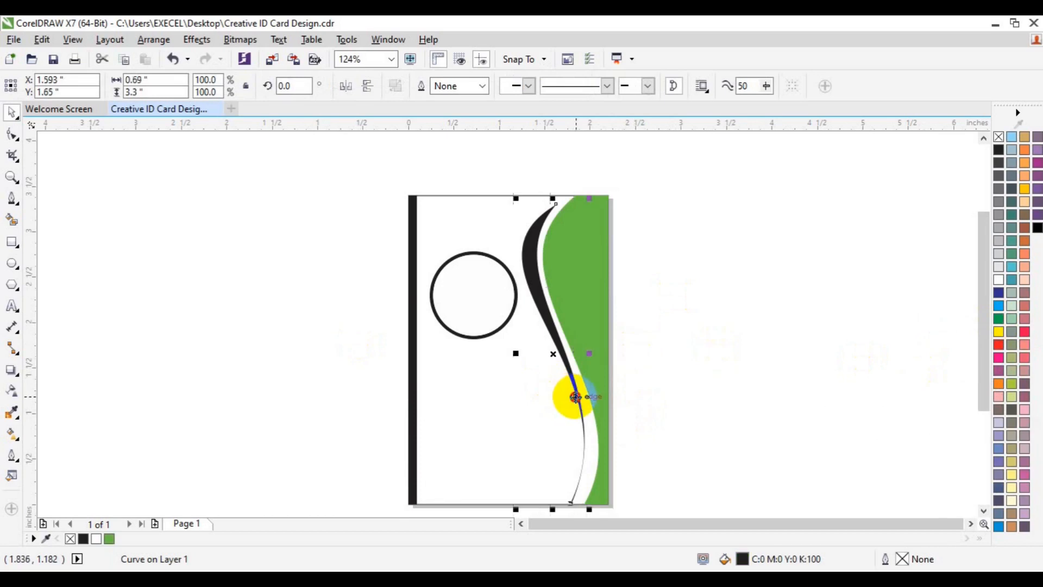
click(1000, 318)
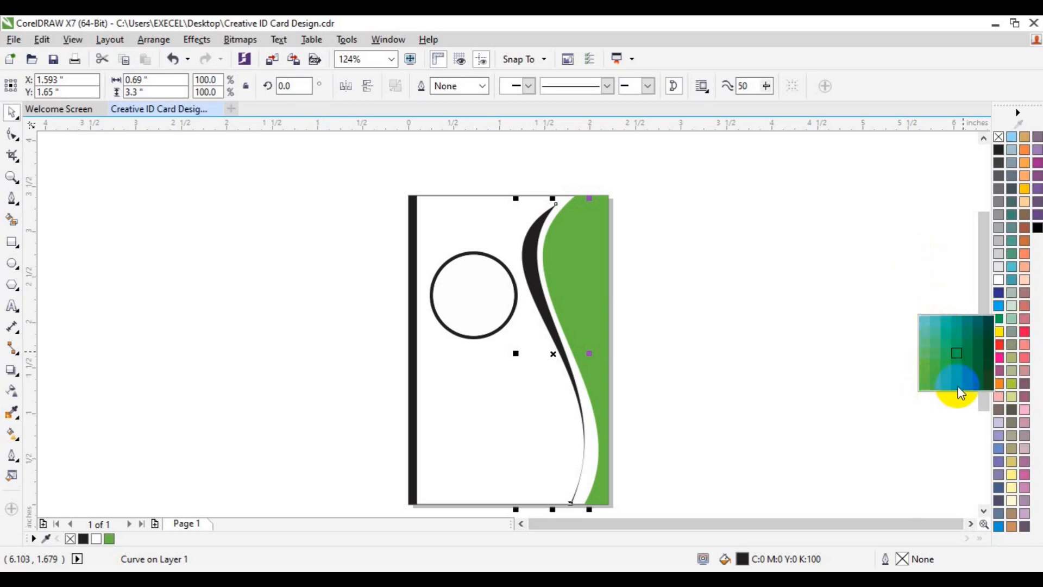
click(976, 377)
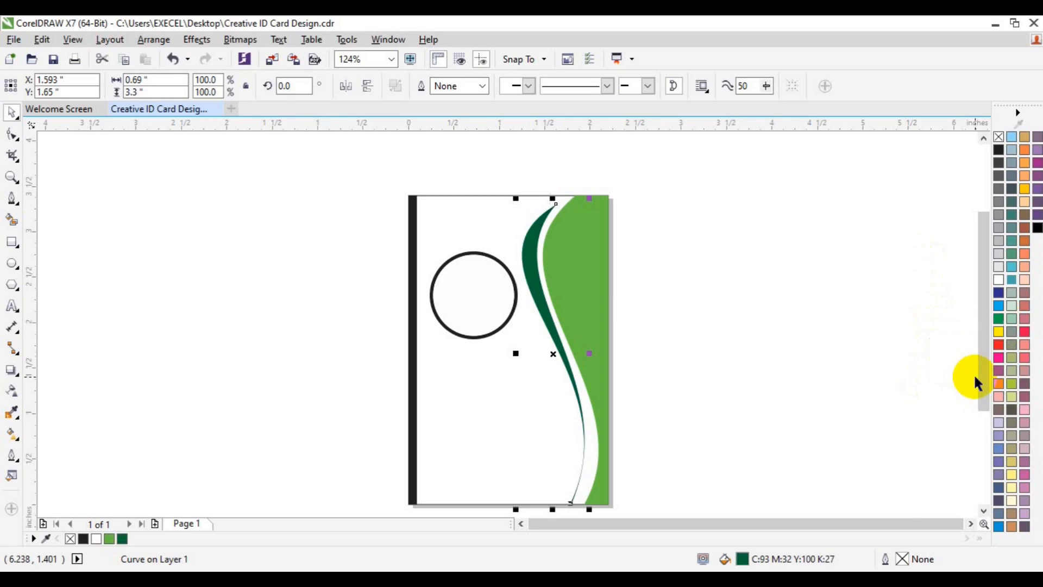
click(634, 296)
- Fill the left edge bar dark green and give the circle a green outline
click(414, 407)
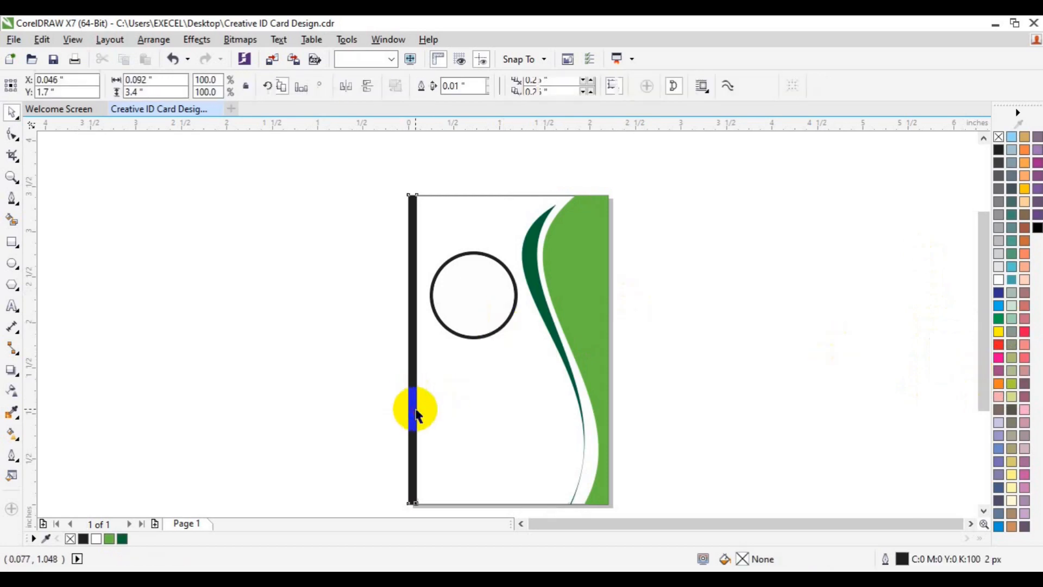
click(126, 539)
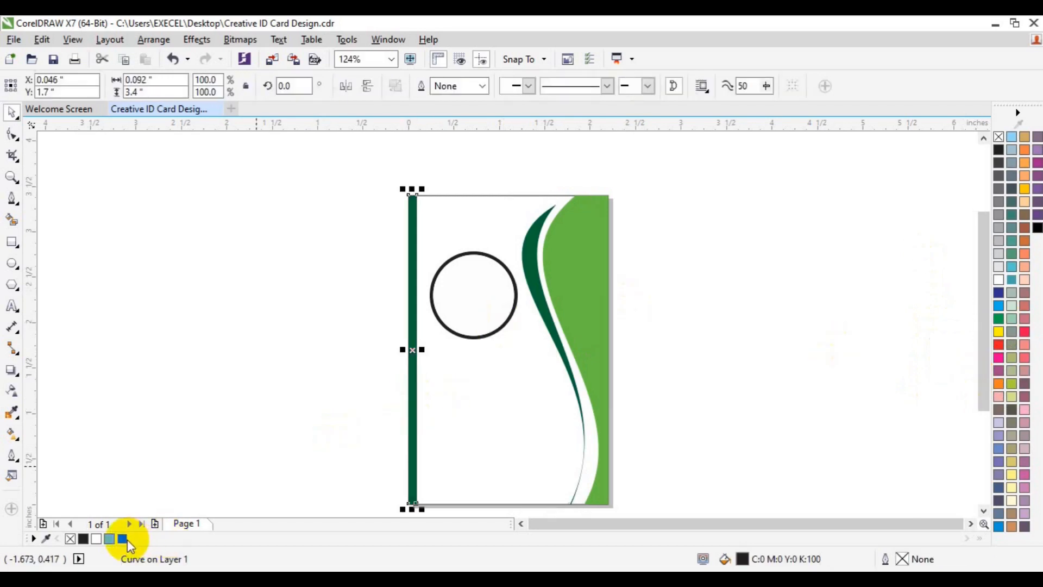
click(288, 367)
click(477, 338)
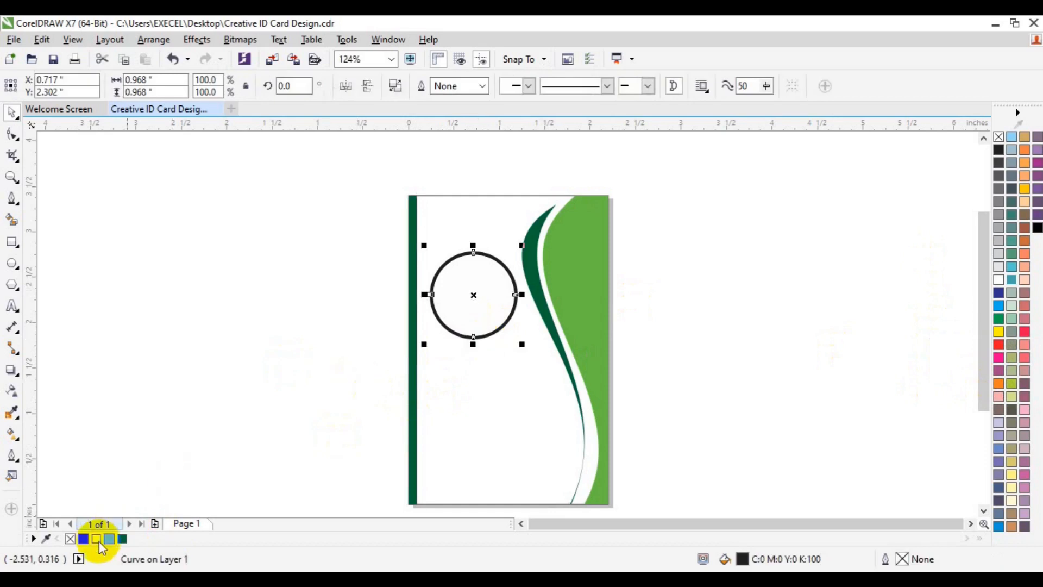
right_click(109, 539)
click(186, 401)
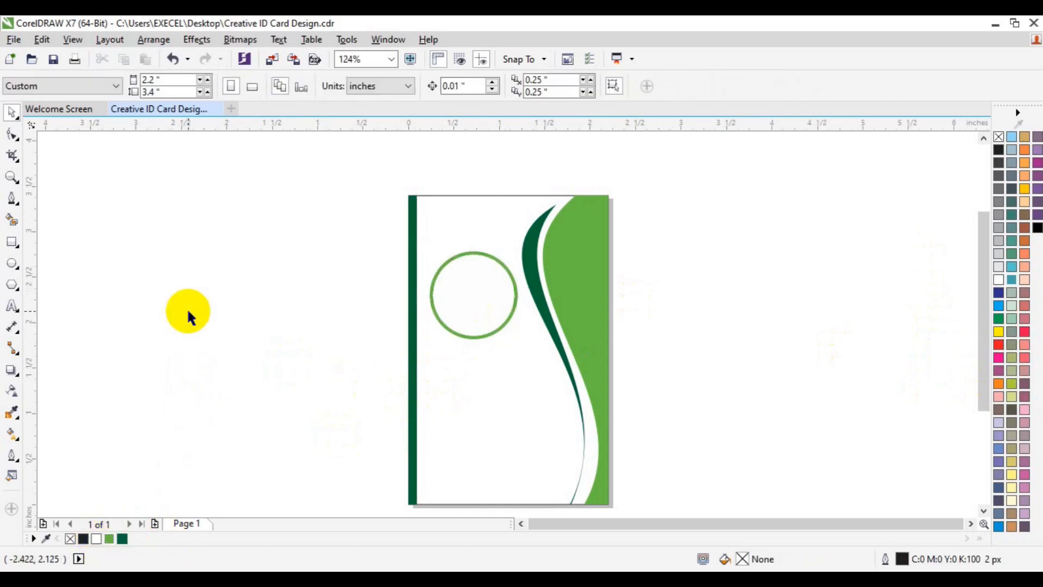
- Open the Import dialog and navigate to the Desktop's freepik stockpoto folder
click(273, 59)
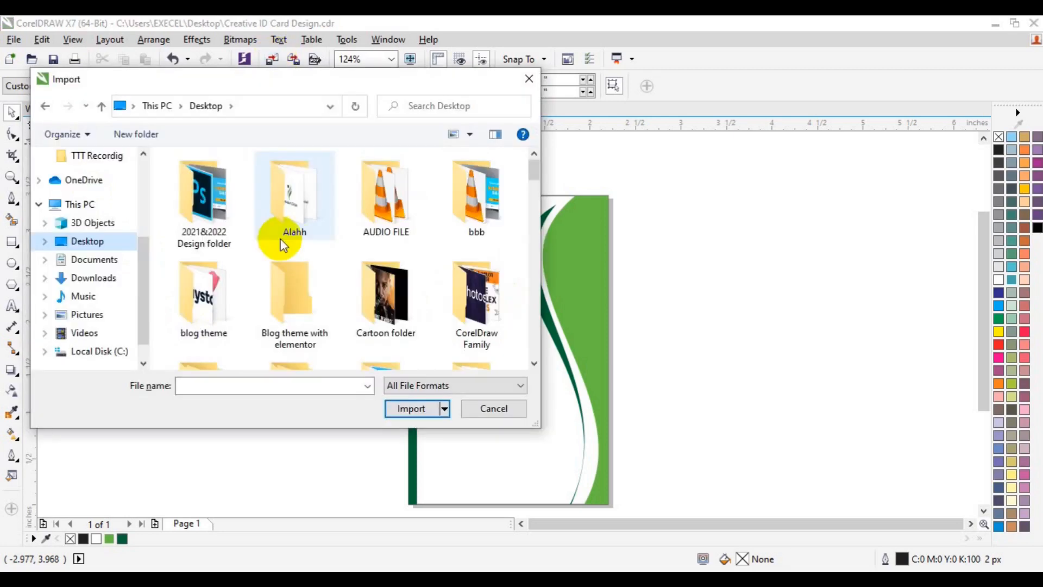
click(535, 364)
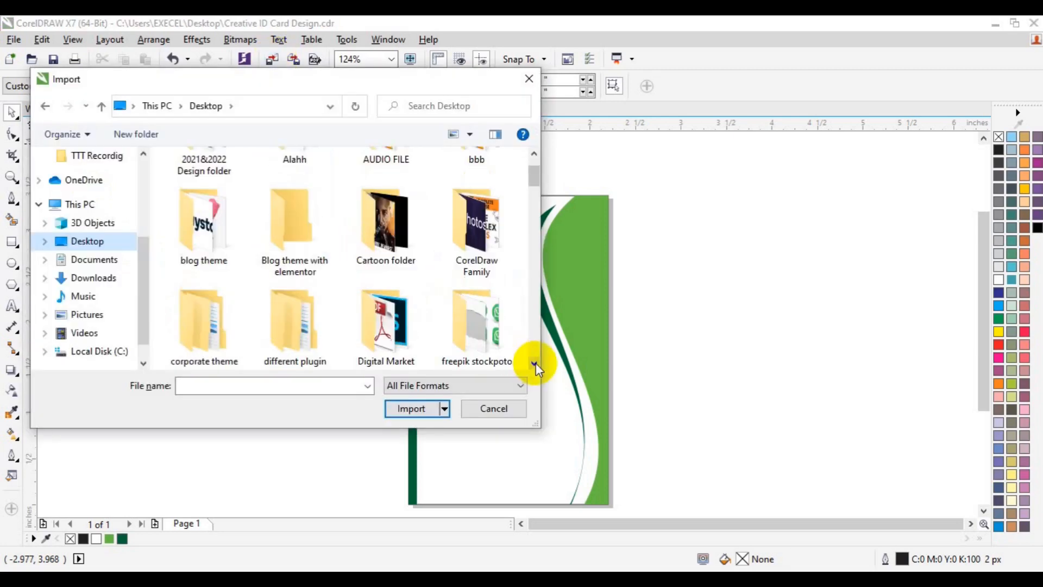
click(475, 344)
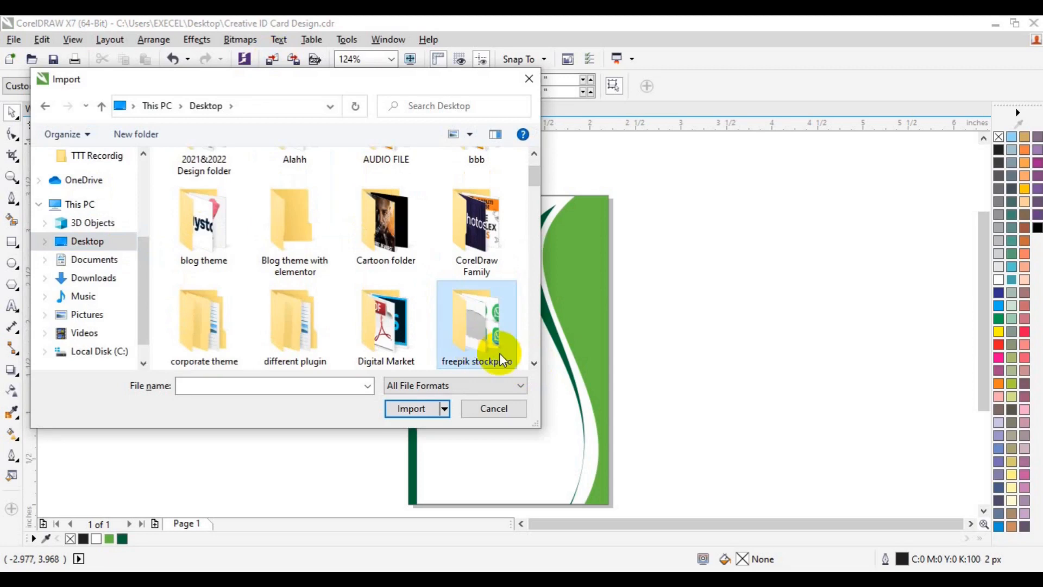
click(535, 364)
click(534, 364)
click(535, 364)
click(535, 364)
click(535, 364)
click(535, 364)
click(535, 364)
click(535, 364)
click(535, 364)
click(534, 365)
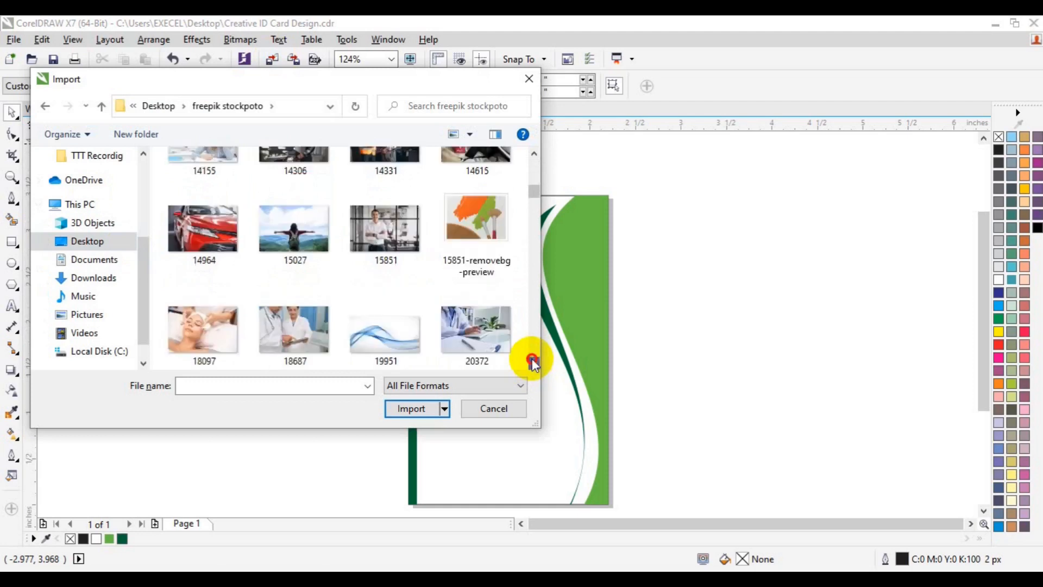
click(535, 364)
click(534, 362)
click(535, 363)
click(535, 363)
click(535, 363)
click(534, 363)
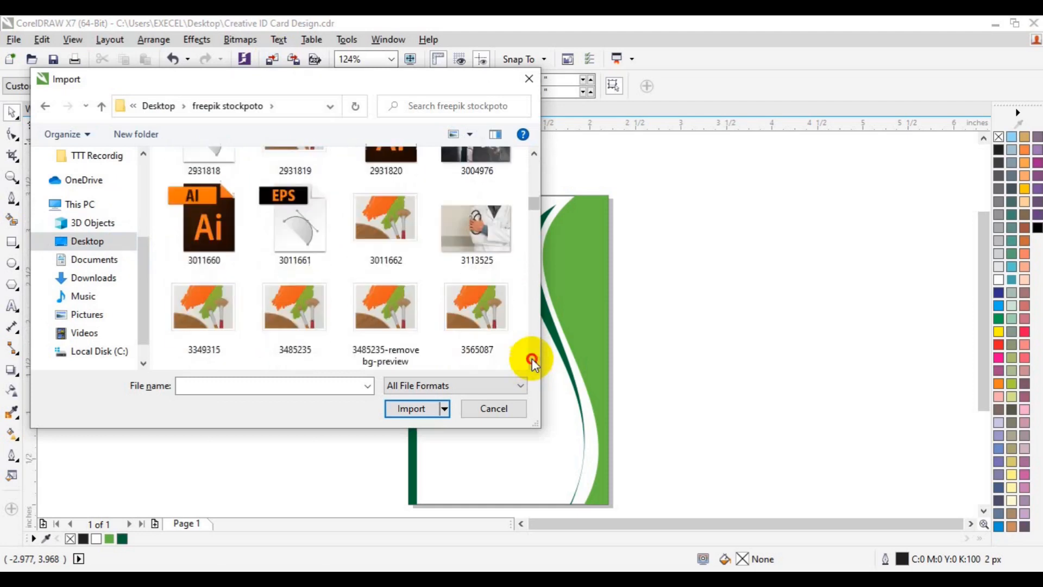
click(535, 363)
click(535, 363)
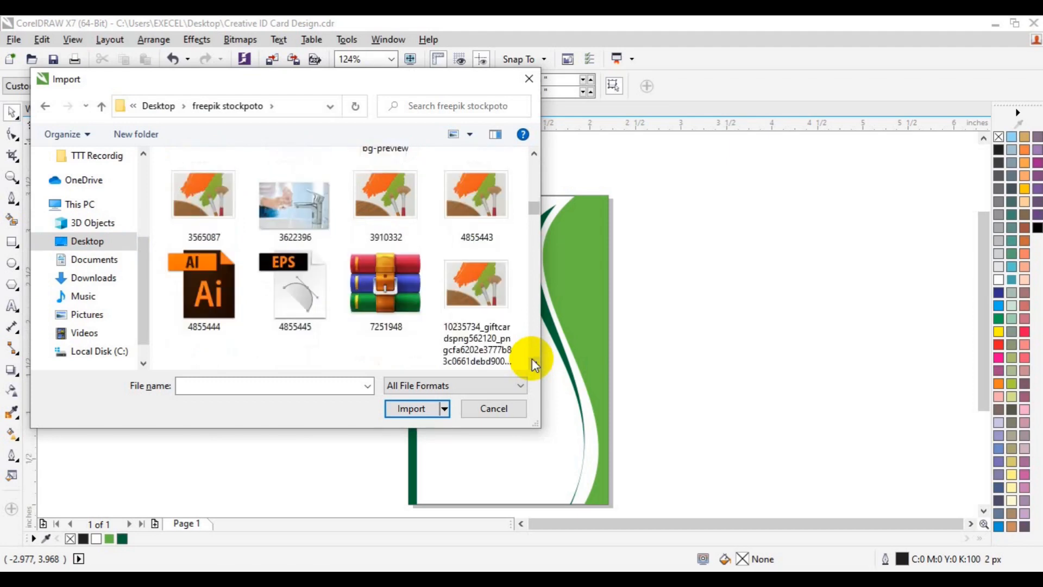
- Select my_passport-removebg-preview(1) and import it
scroll(532, 363, down, 3)
click(204, 206)
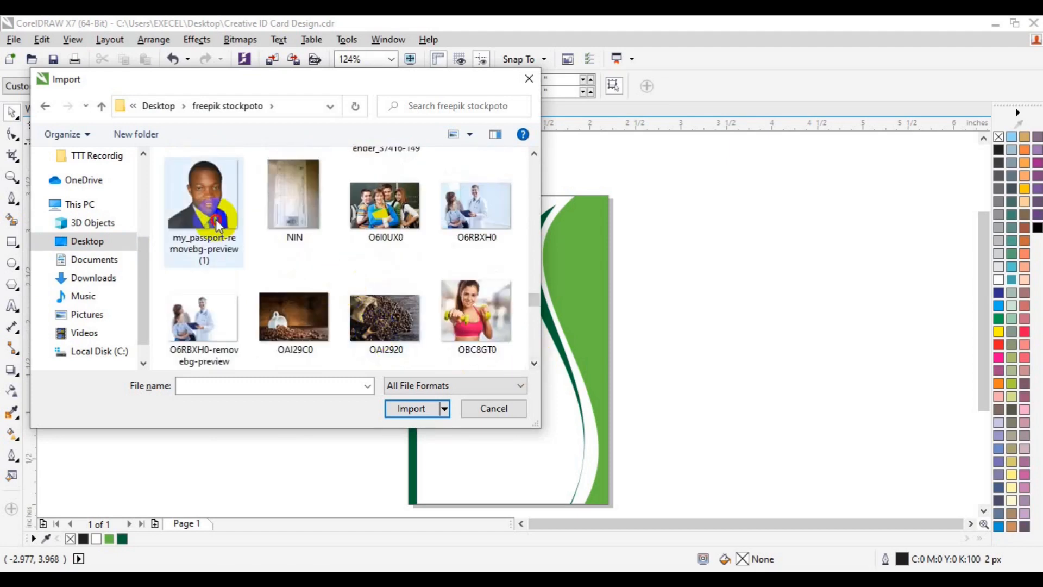
click(401, 409)
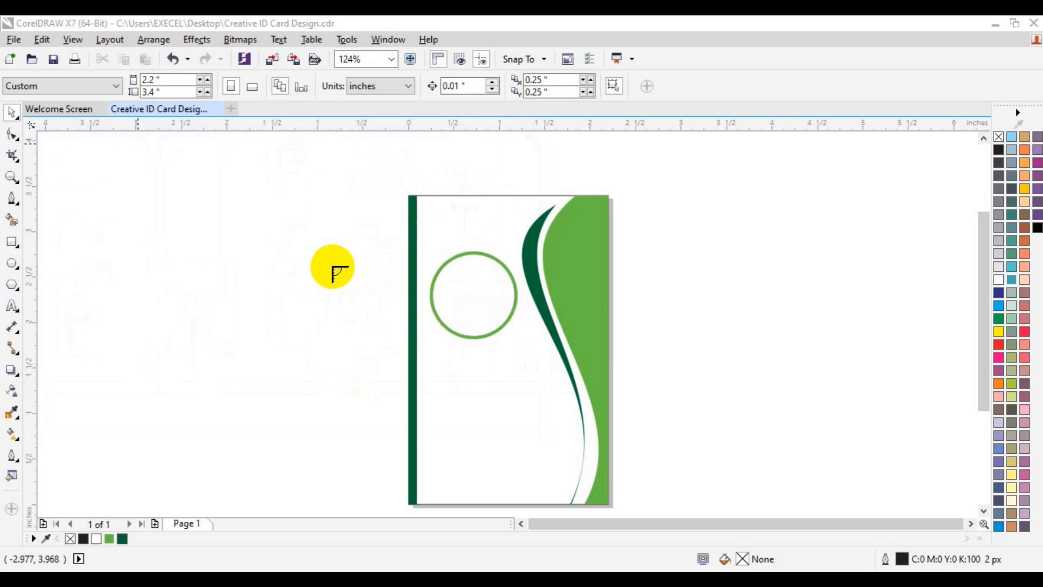
- Place and shrink the photo, then PowerClip it inside the green circle
drag(334, 267, 454, 388)
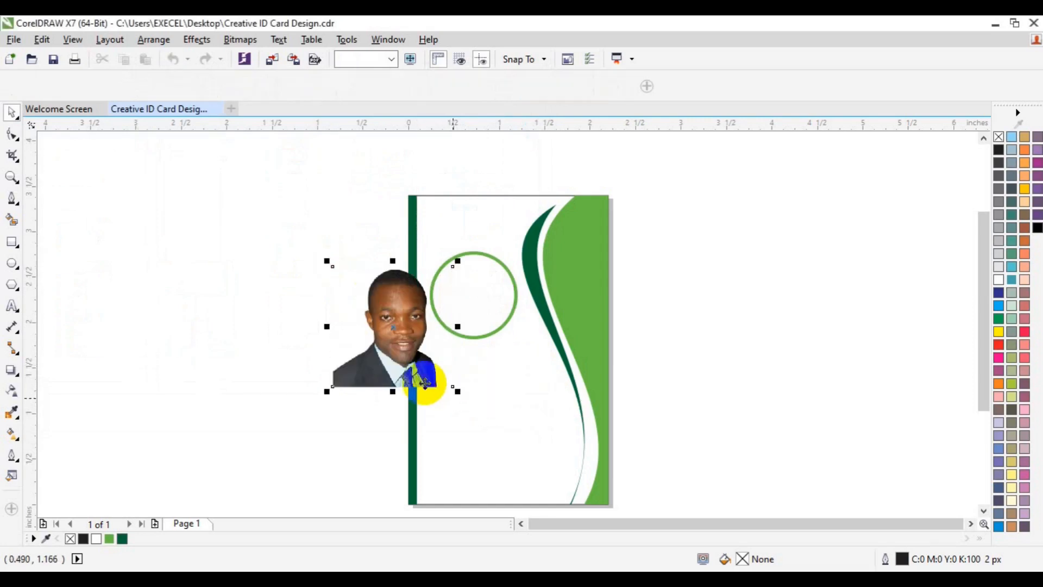
drag(459, 391, 447, 380)
click(197, 40)
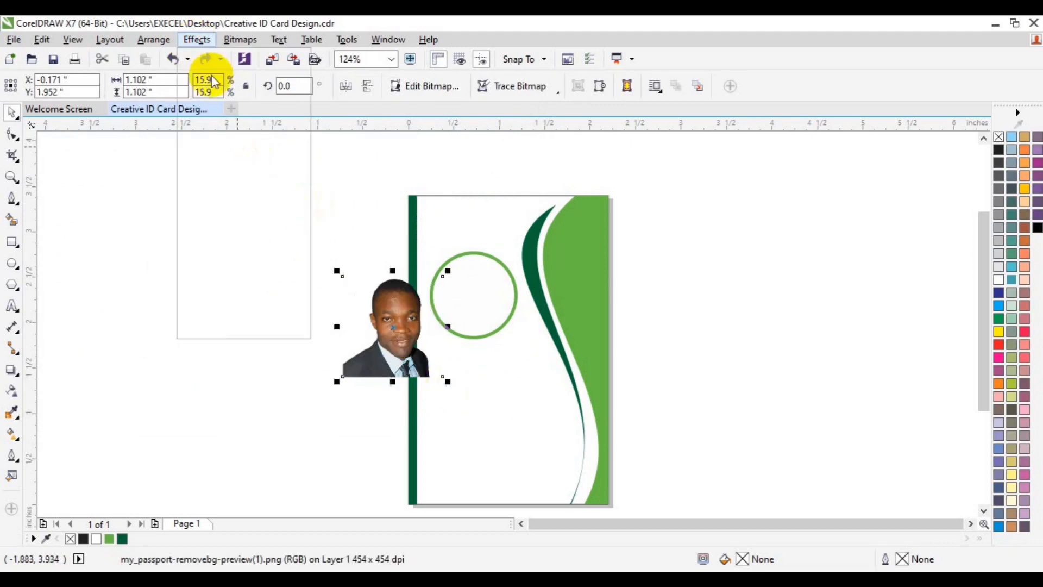
mouse_move(260, 239)
click(370, 233)
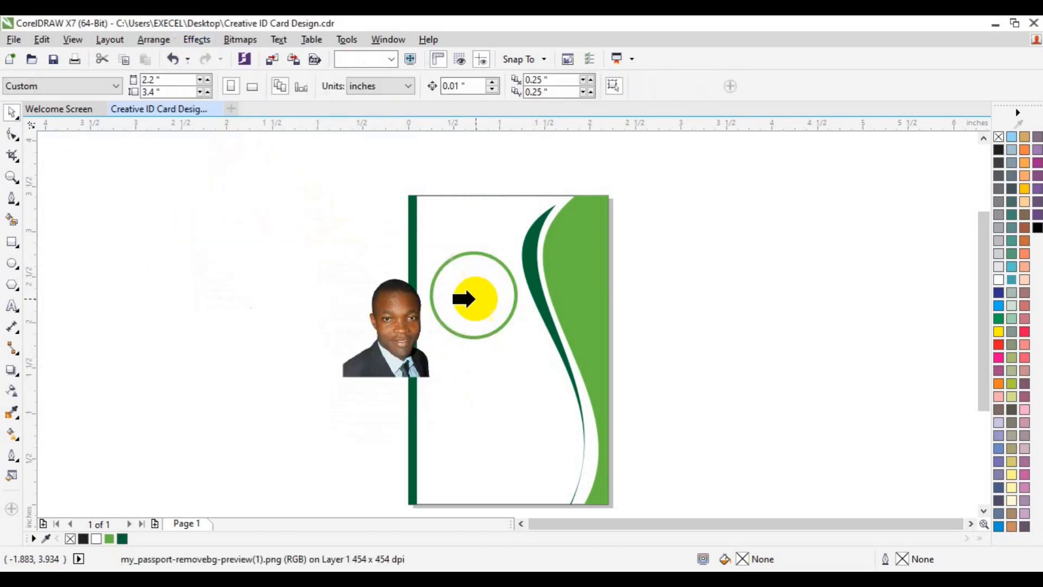
click(476, 298)
- Edit the PowerClip to resize and centre the face within the circle
click(434, 357)
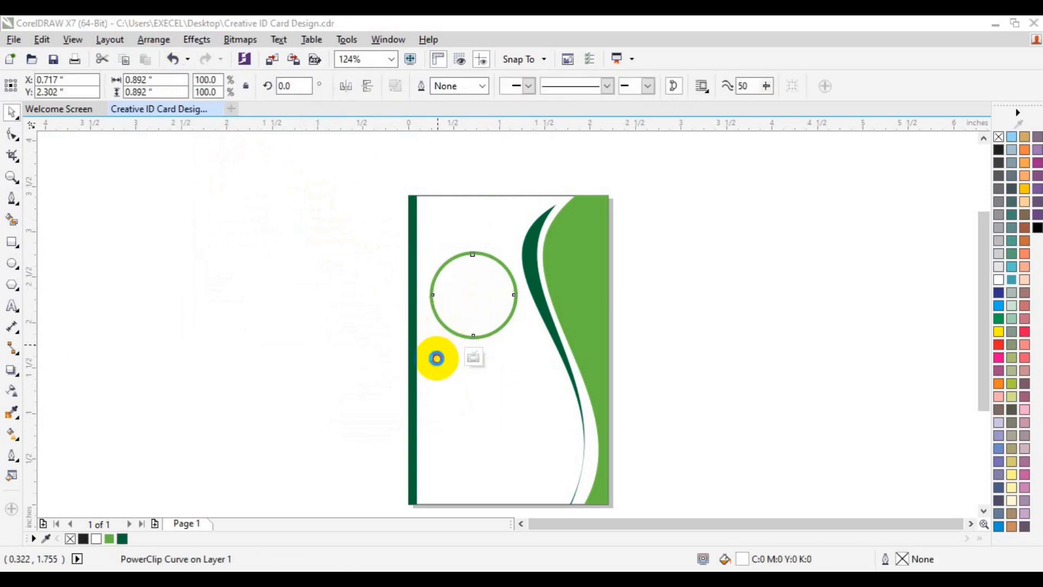
drag(399, 363, 473, 350)
drag(523, 363, 513, 352)
drag(471, 303, 479, 309)
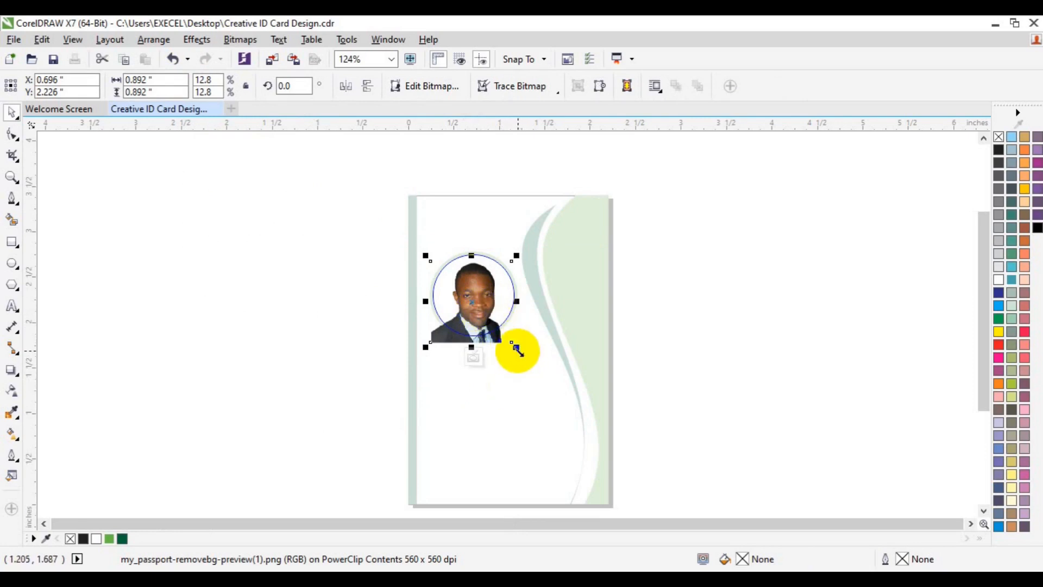
drag(516, 347, 509, 342)
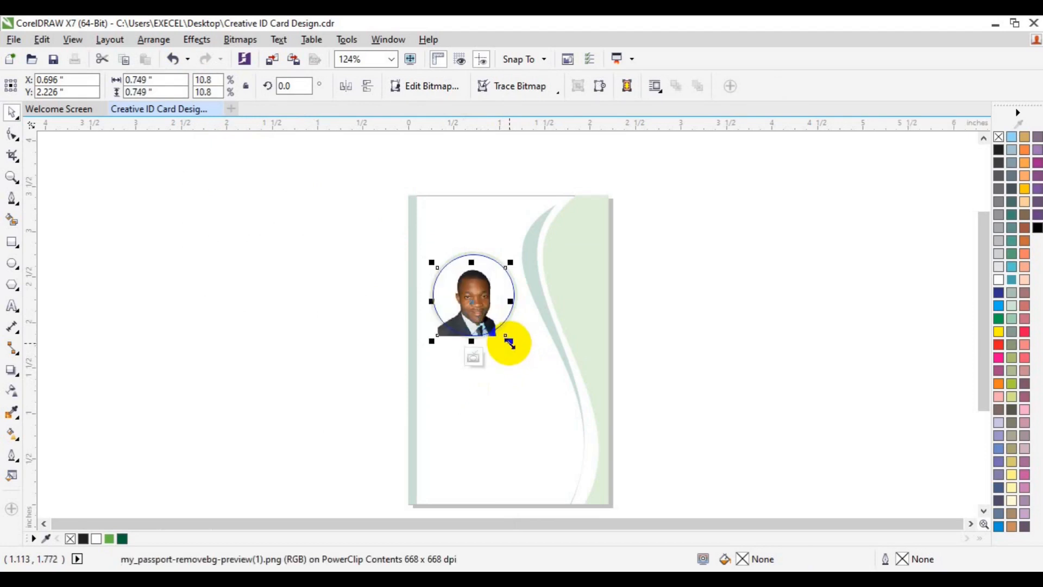
drag(509, 343, 514, 348)
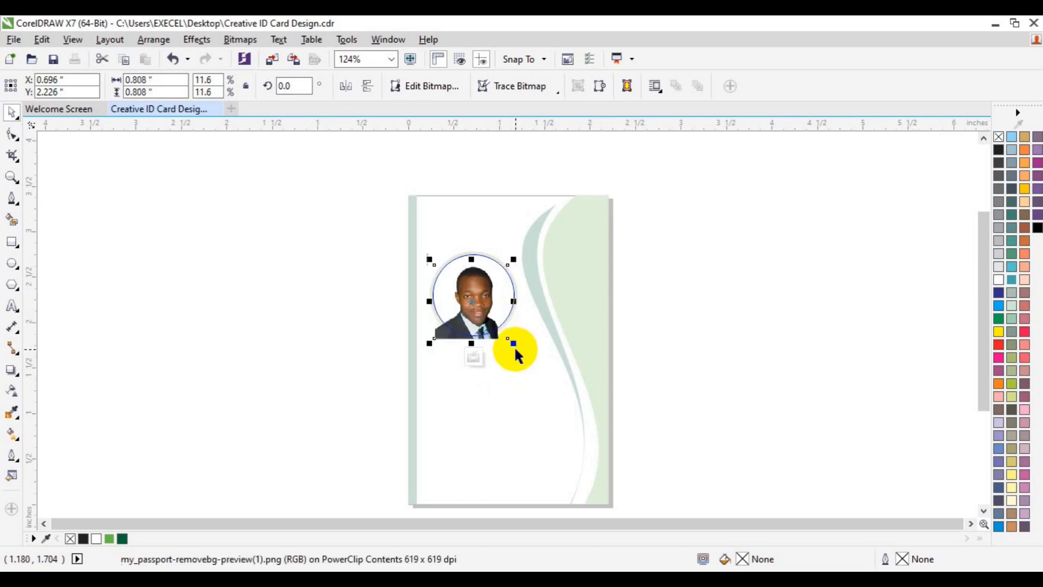
click(476, 359)
click(682, 279)
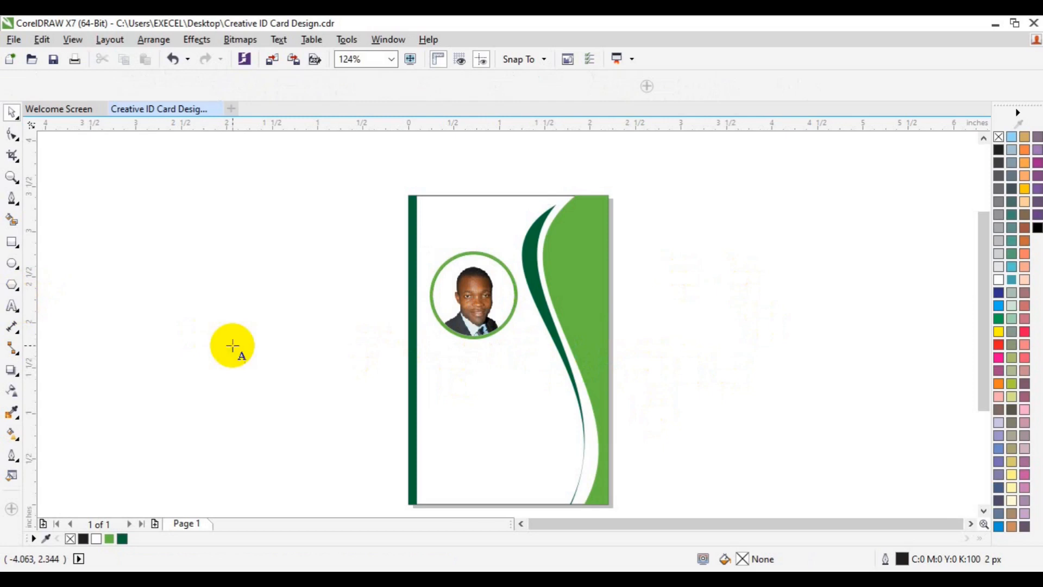
- Type the cardholder's full name as a text line left of the card
click(228, 382)
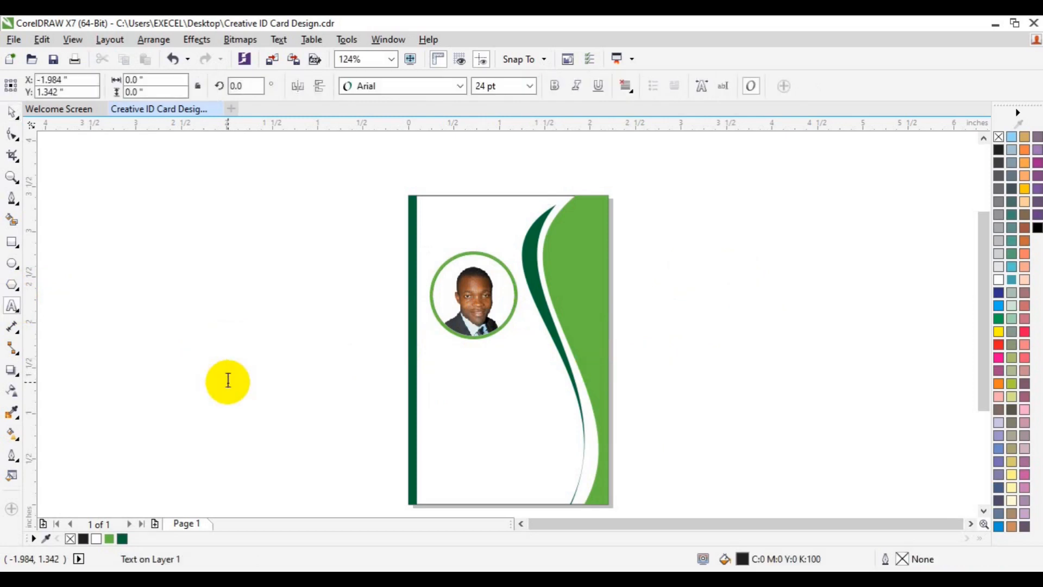
text(Ra)
key(BackSpace)
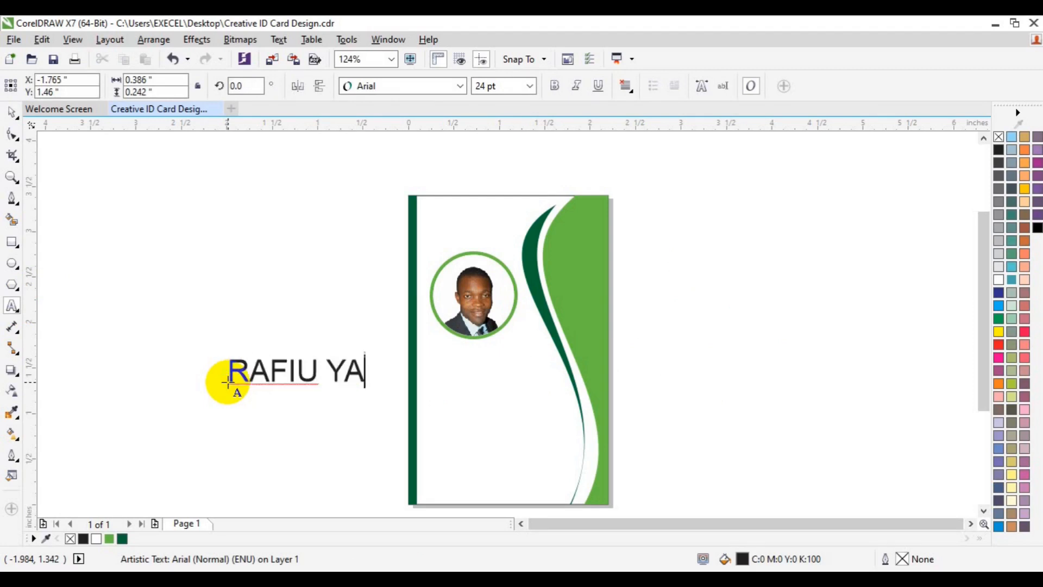
- Format the name text as 12 pt Lato Bold
key(ctrl+a)
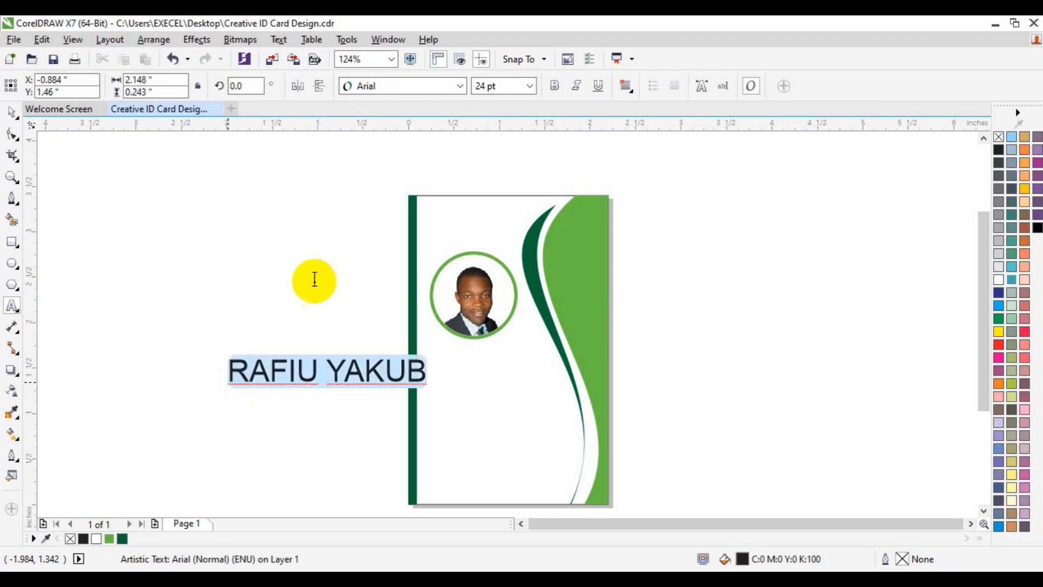
click(530, 86)
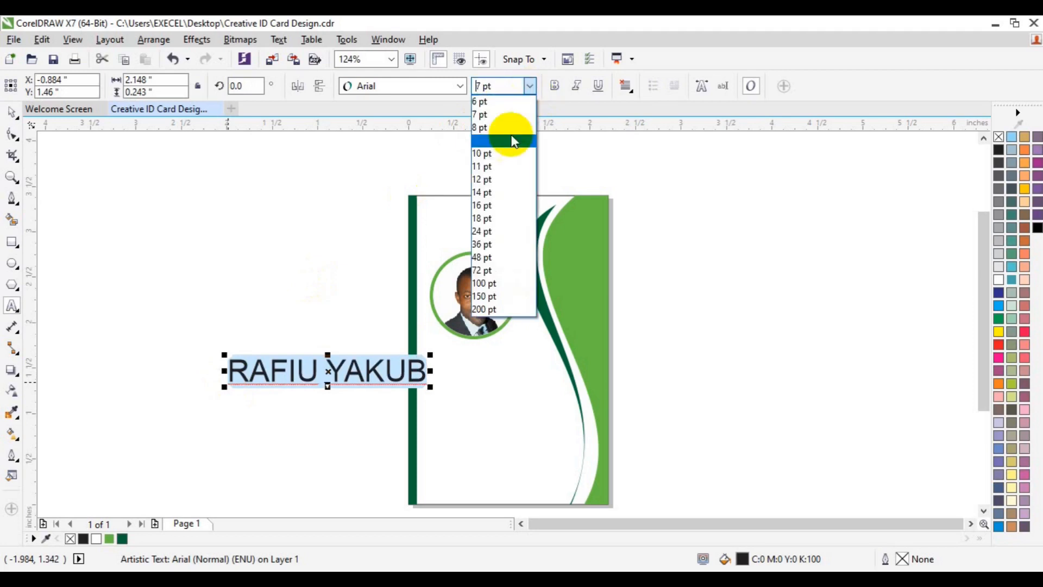
click(498, 180)
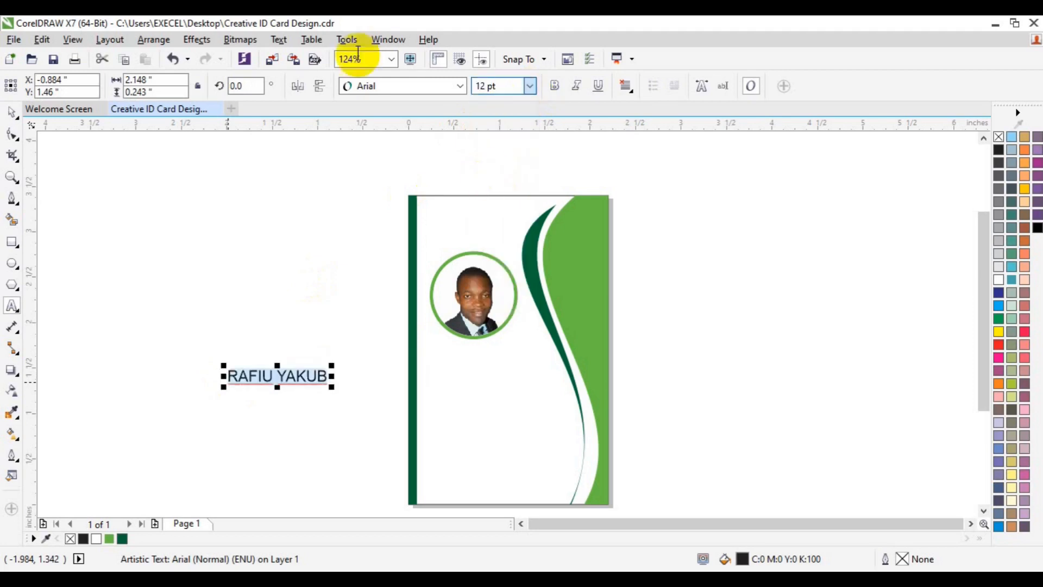
click(461, 85)
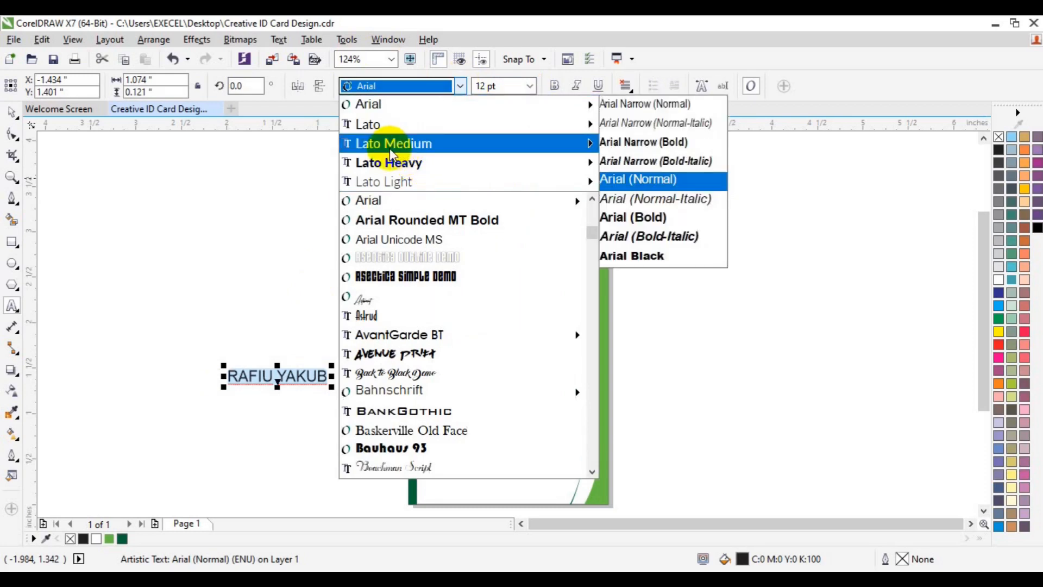
mouse_move(394, 146)
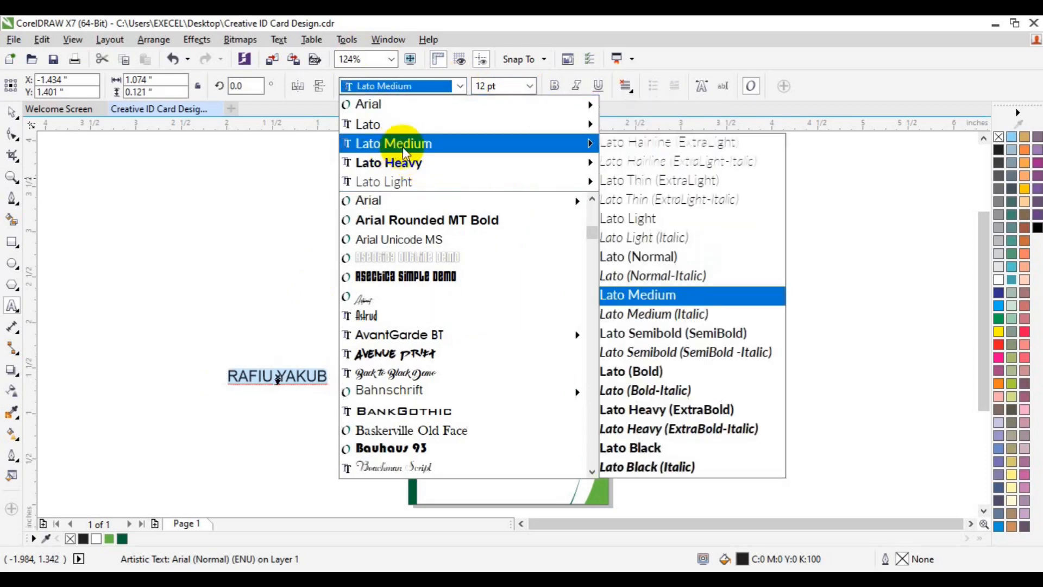
click(661, 376)
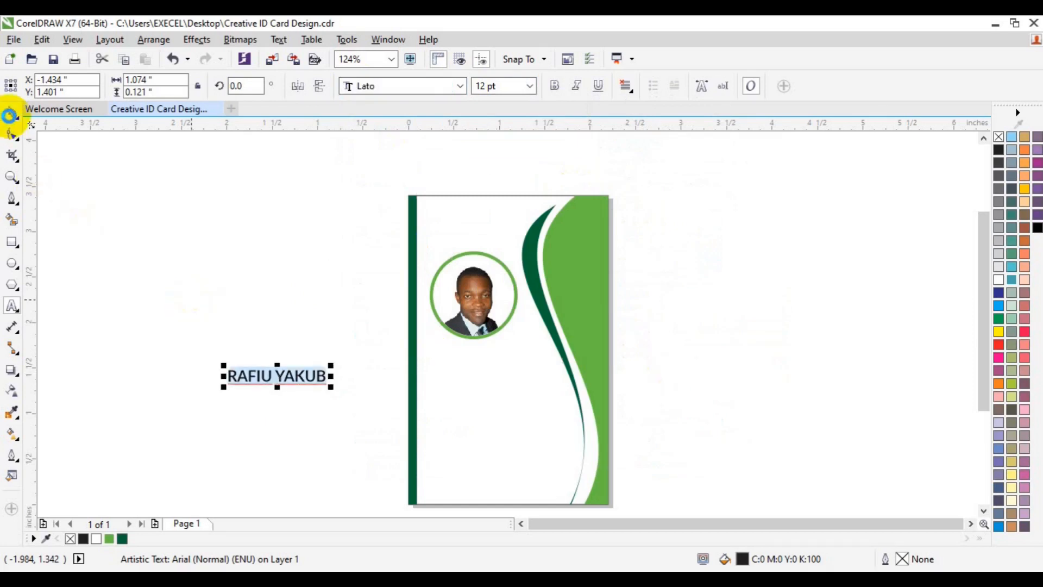
- Move the name onto the card below the portrait and place a duplicate beneath it
click(11, 117)
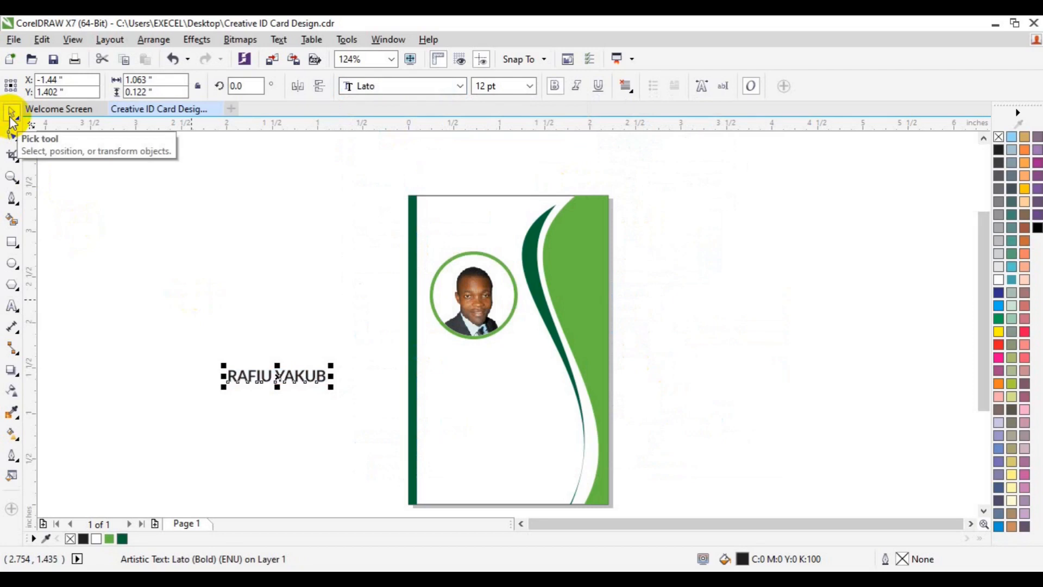
drag(294, 376, 493, 349)
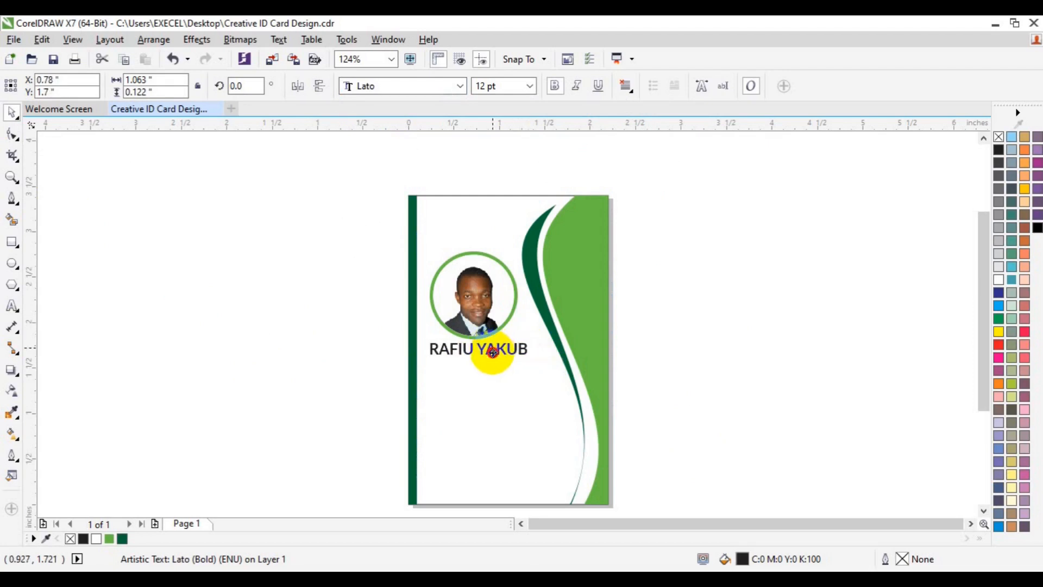
drag(493, 353, 493, 360)
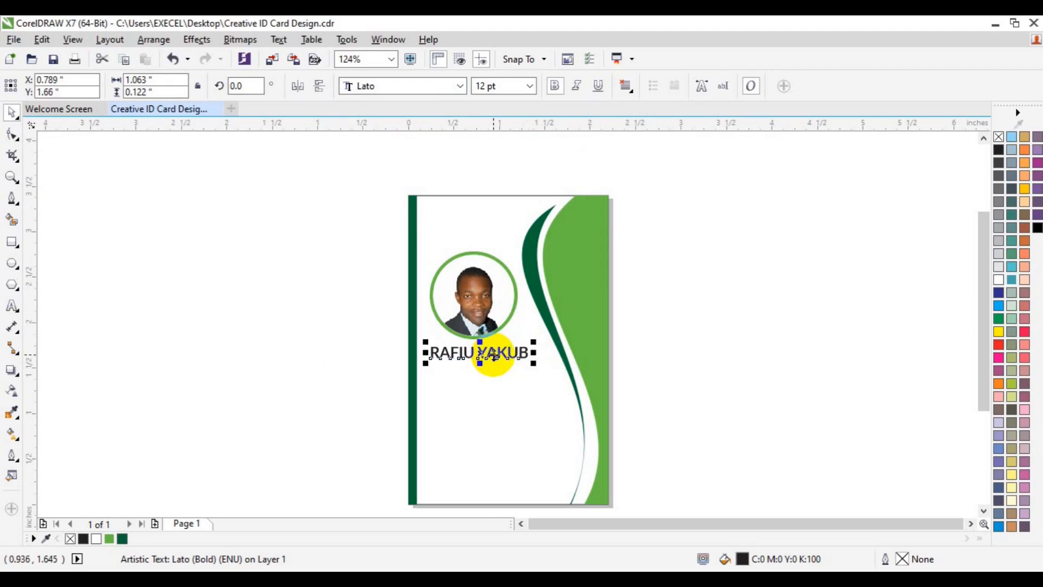
key(ctrl+d)
drag(513, 331, 493, 371)
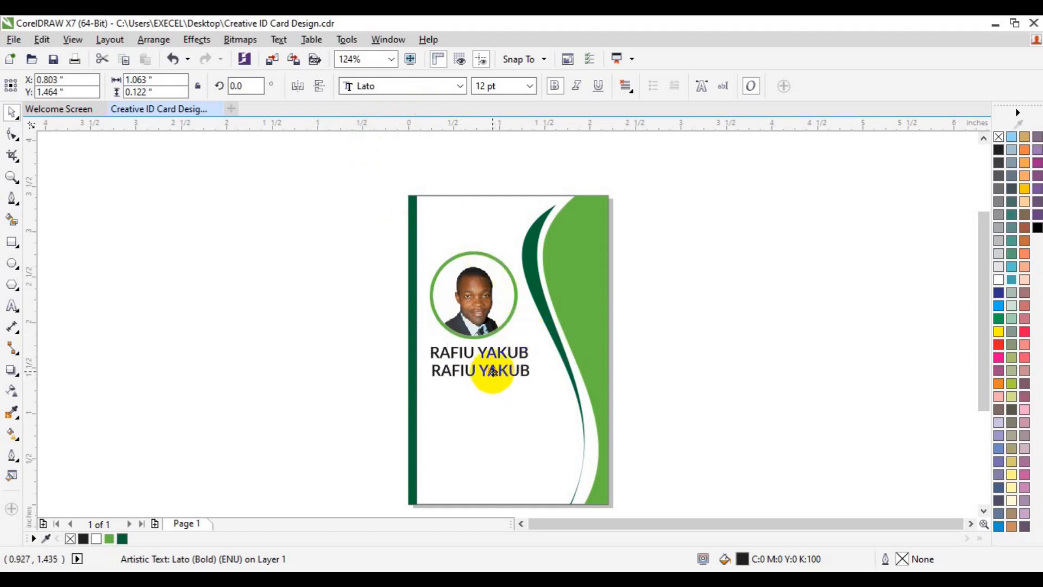
- Change the duplicate to 'CREATIVE DIRECTOR' in 6 pt regular Lato, tucked under the name
click(11, 305)
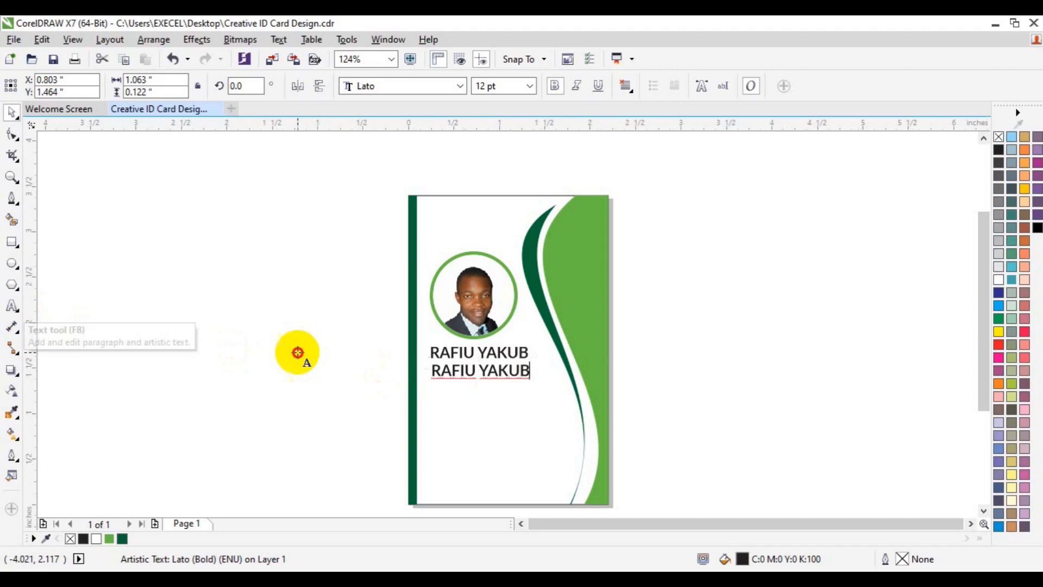
triple_click(487, 361)
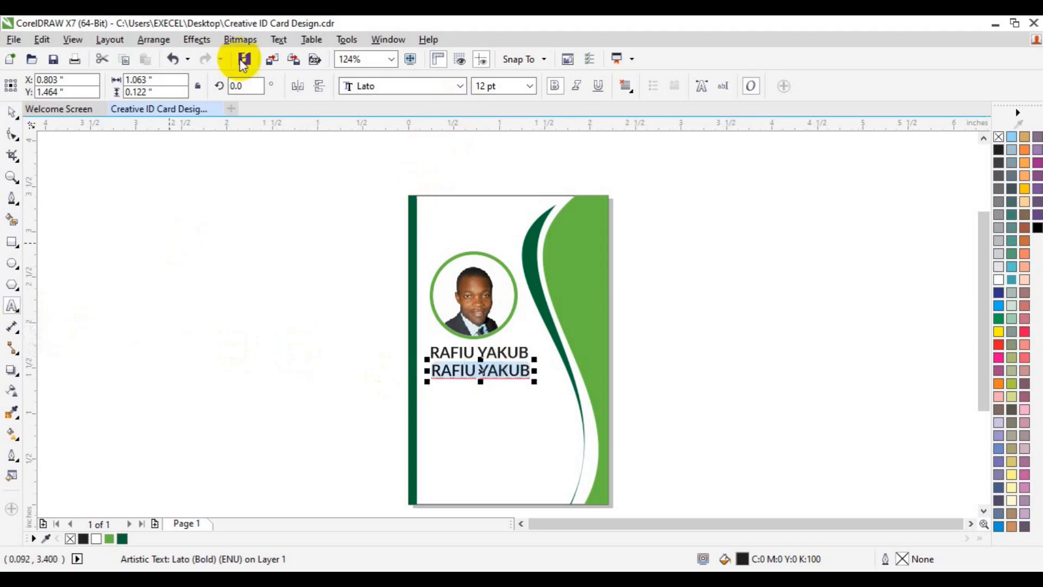
click(460, 86)
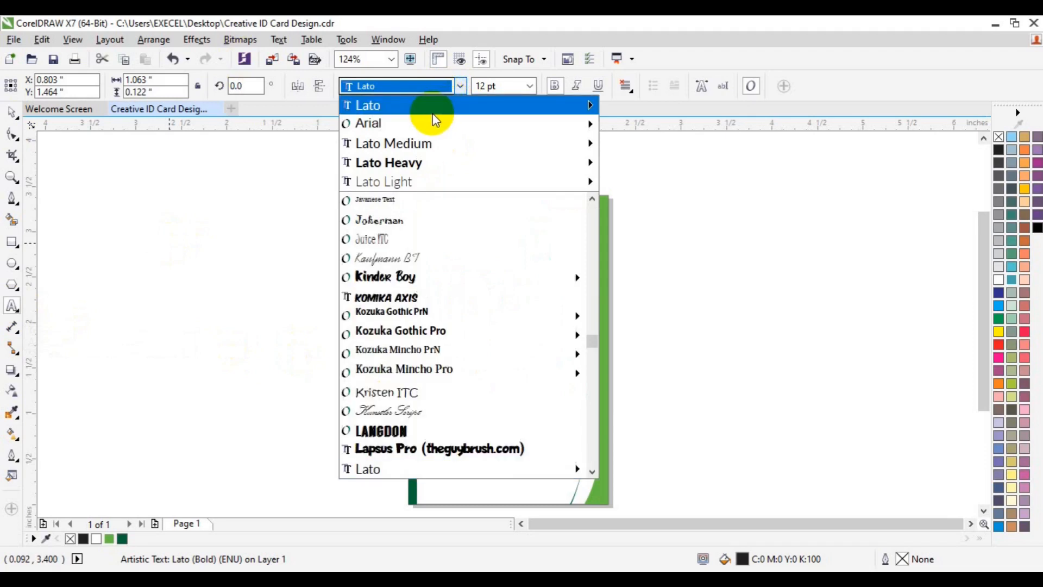
mouse_move(434, 117)
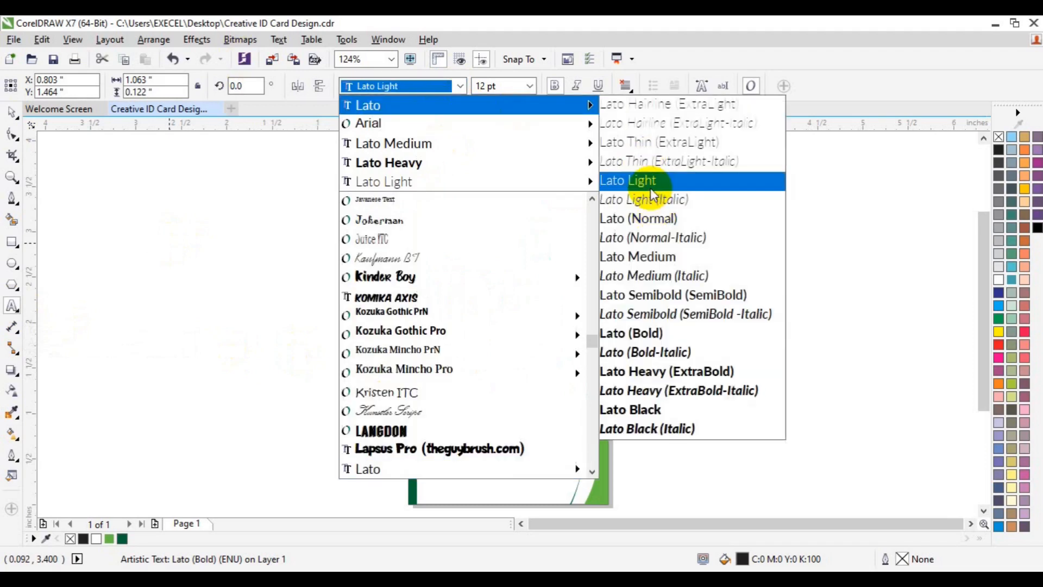
click(652, 223)
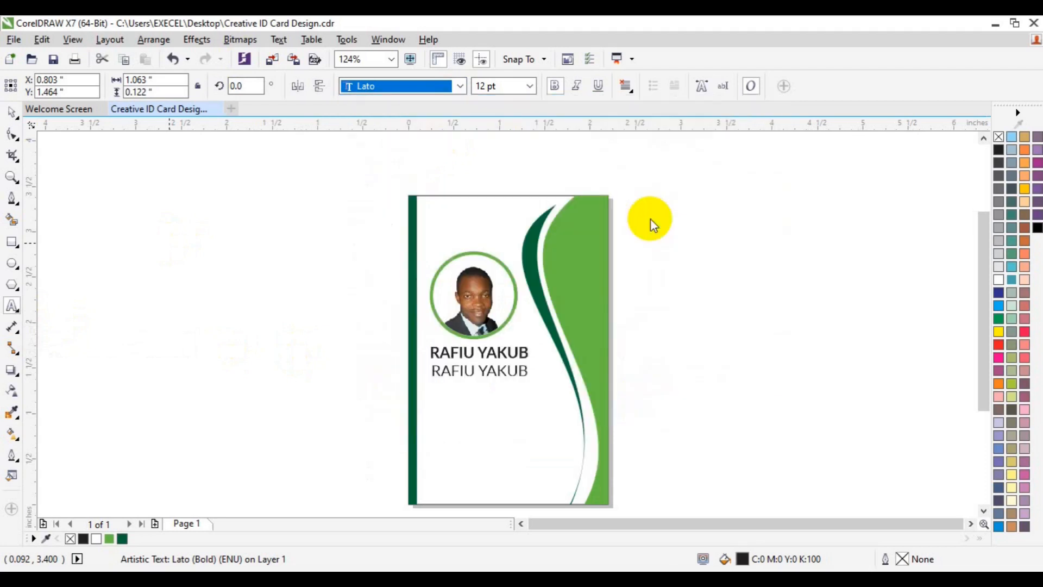
text(CRE)
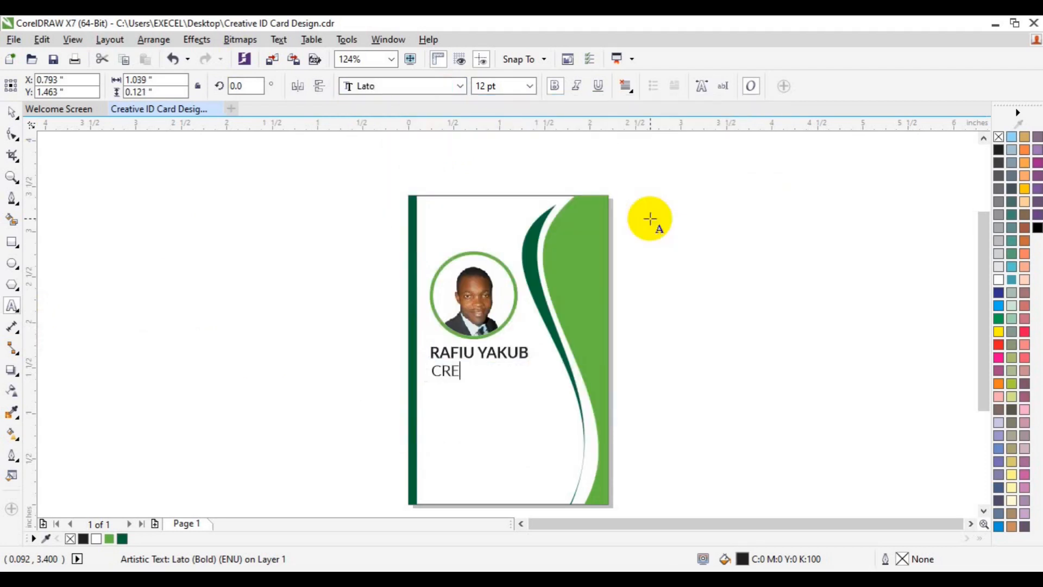
text(ATIVE DIRECTOR)
key(shift+Home)
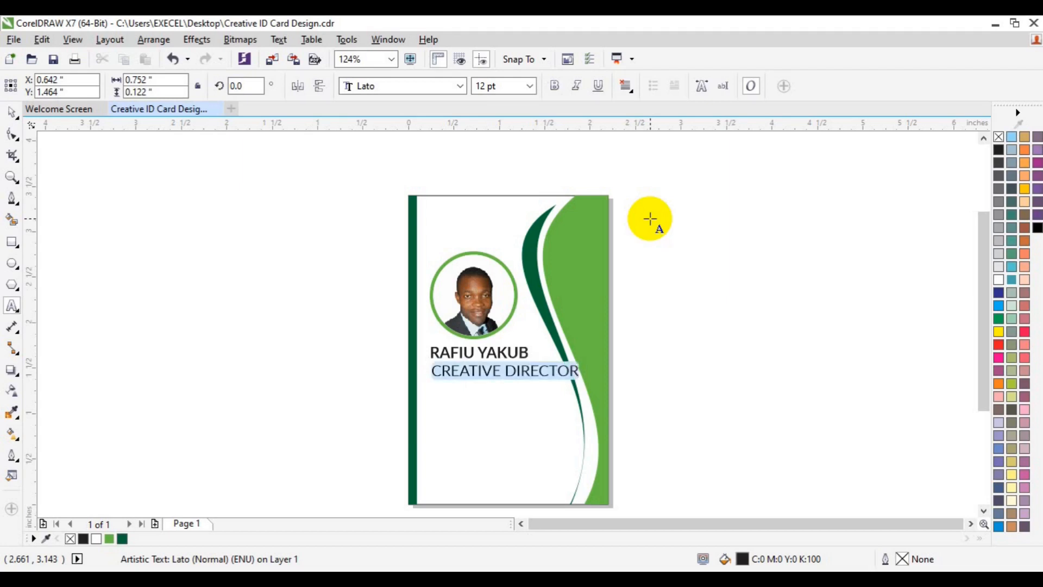
click(530, 86)
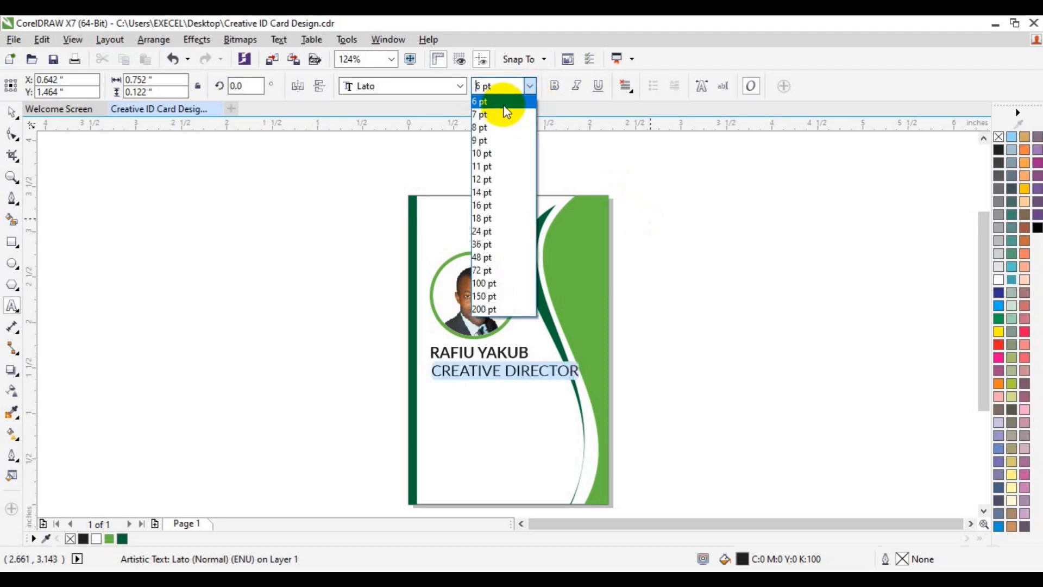
click(500, 102)
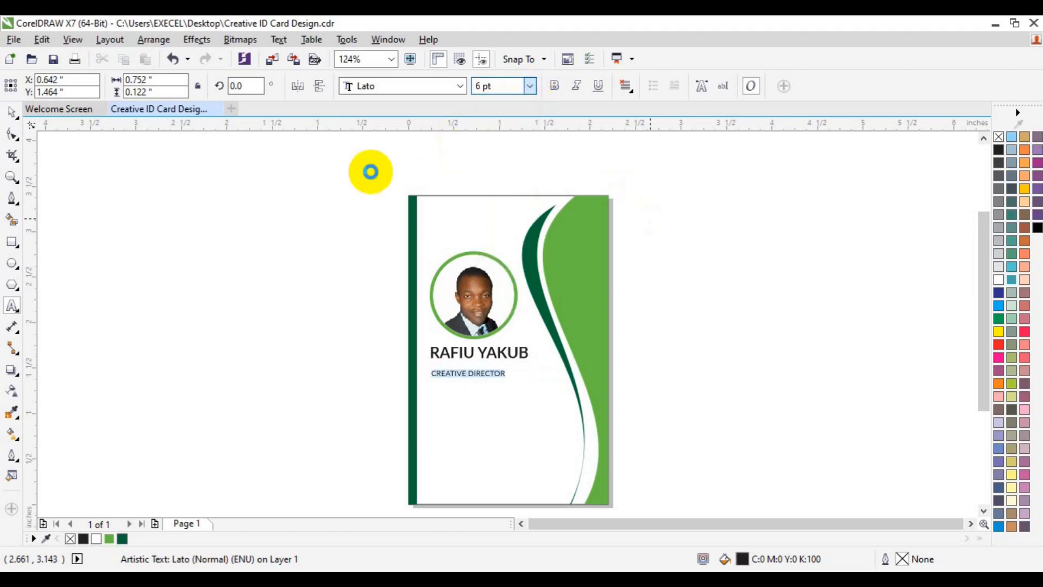
click(13, 112)
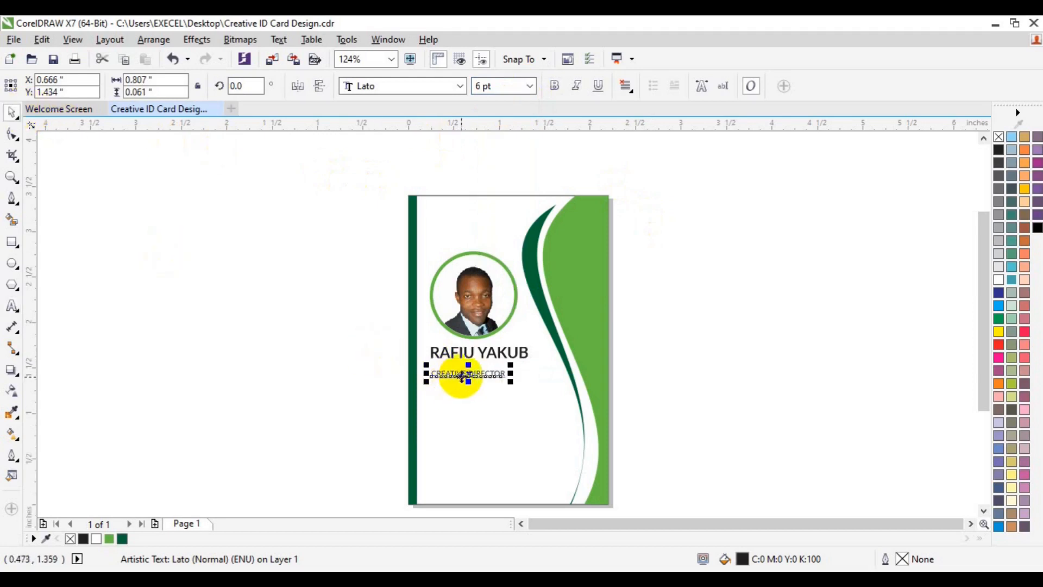
mouse_move(461, 376)
mouse_down()
mouse_move(481, 378)
mouse_move(467, 366)
mouse_up()
- Set the surname to regular Lato weight, keeping the first name bold
click(496, 354)
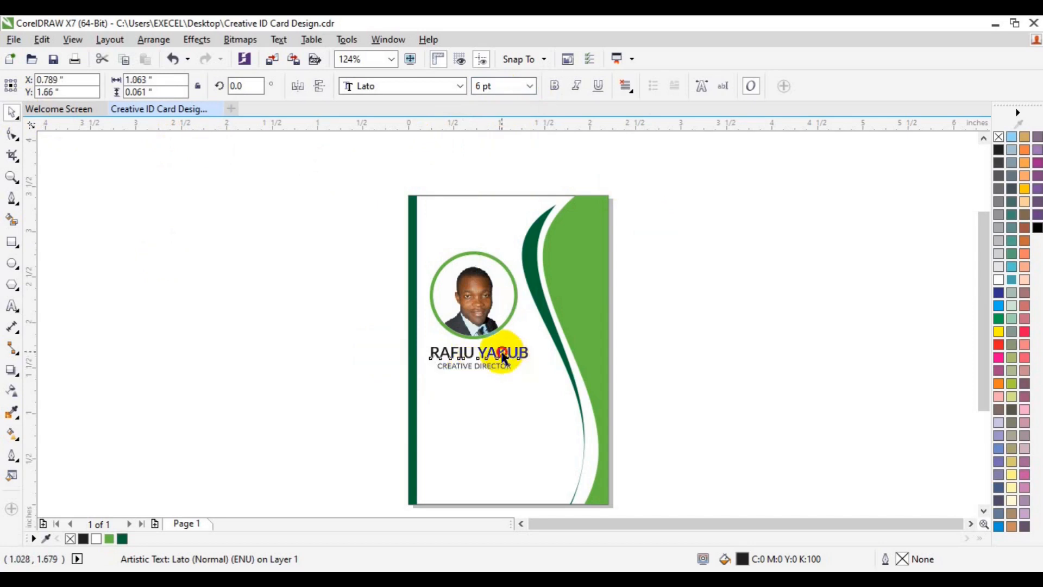
click(505, 359)
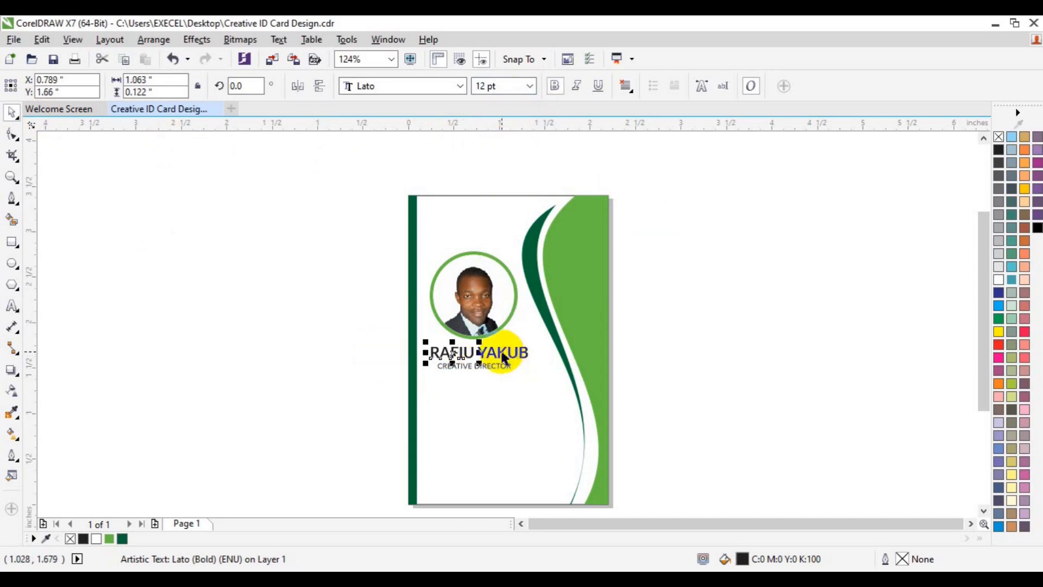
click(504, 356)
click(460, 86)
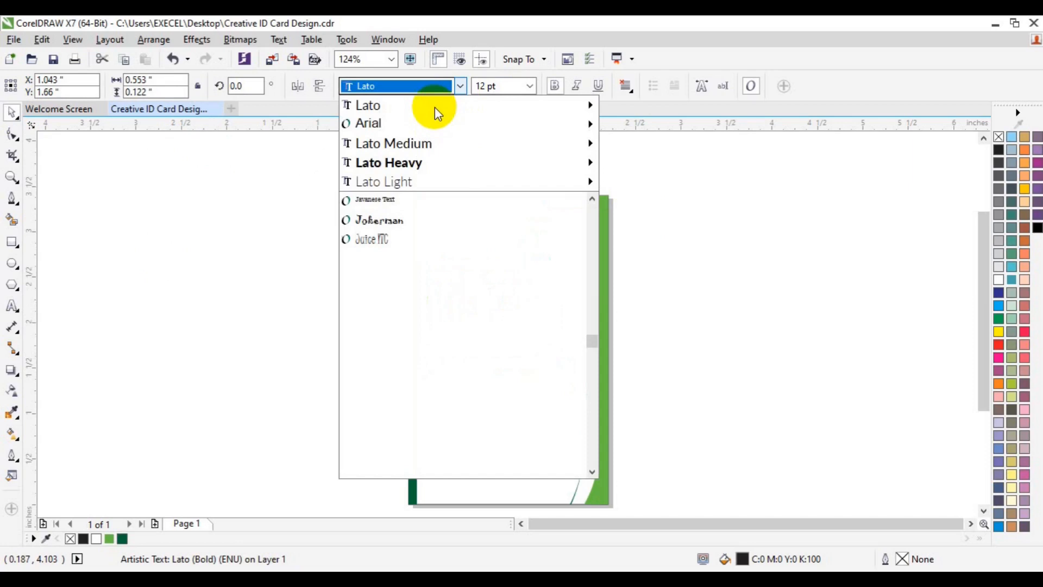
mouse_move(473, 107)
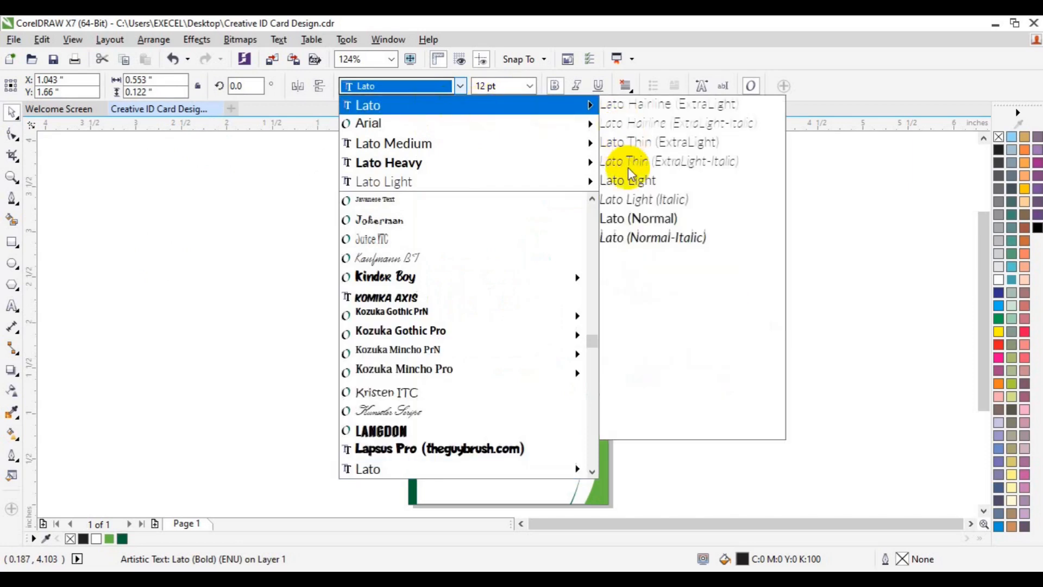
click(635, 215)
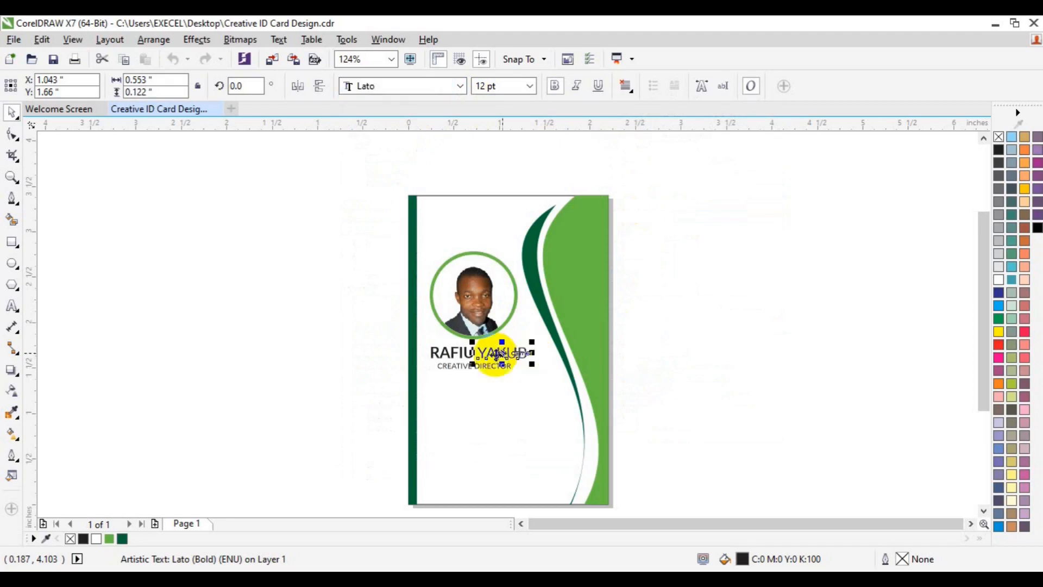
- Group the first name and surname into one object
double_click(455, 356)
key(Escape)
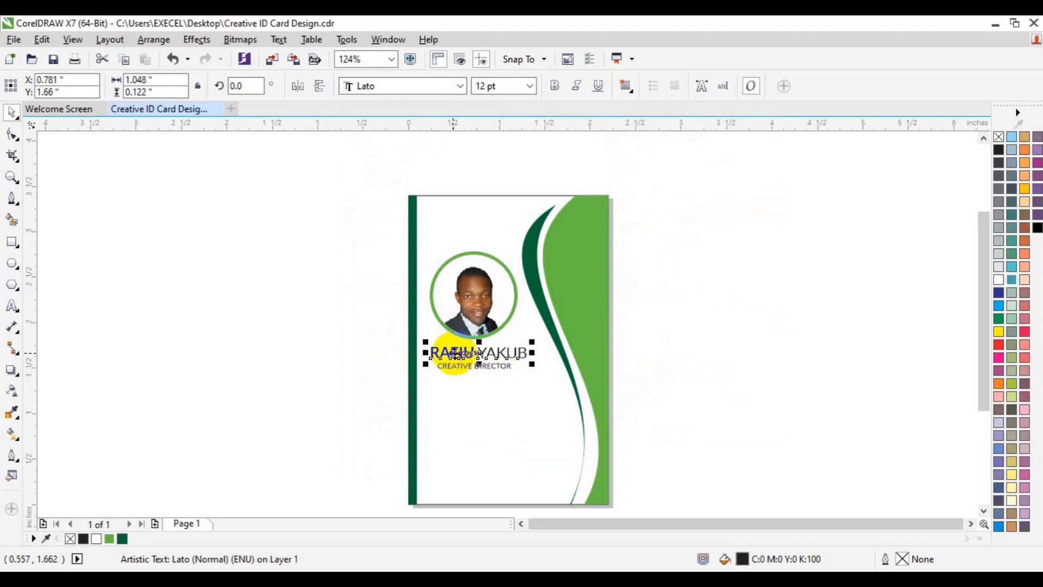
shift+click(458, 368)
key(ctrl+g)
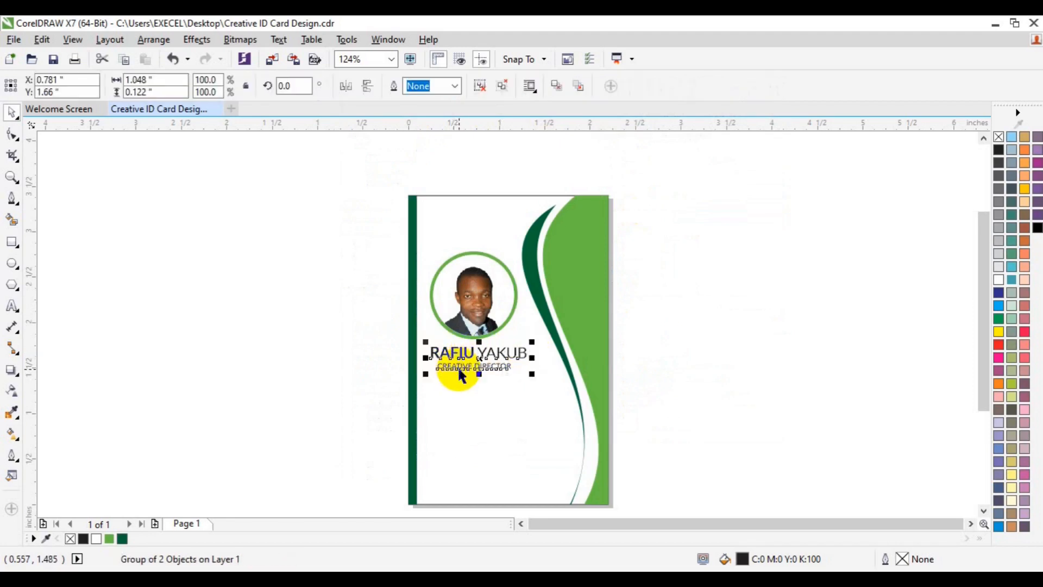
shift+click(458, 366)
click(721, 372)
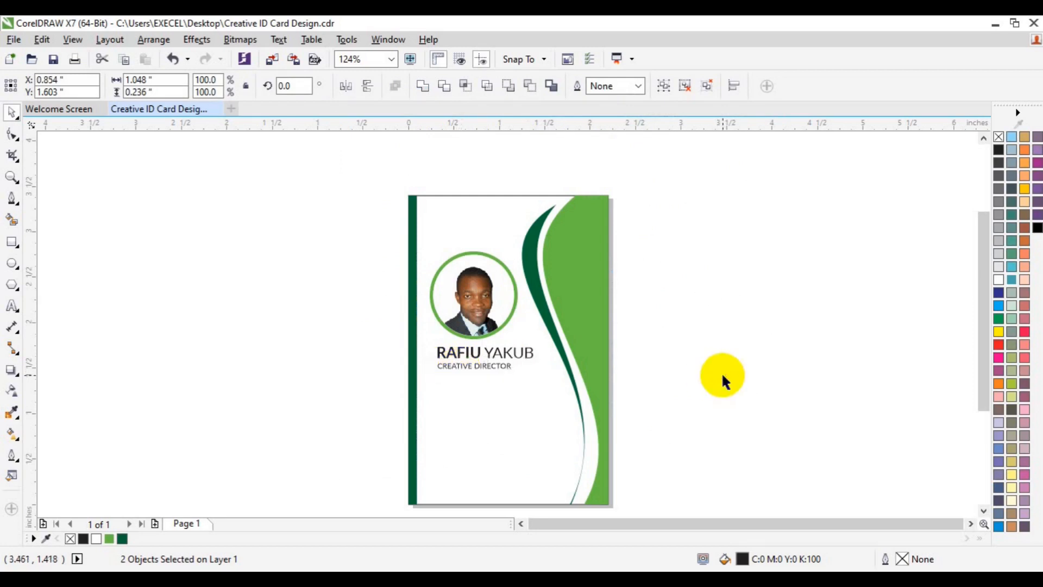
- Draw a short horizontal freehand line beside the card
click(11, 198)
click(166, 373)
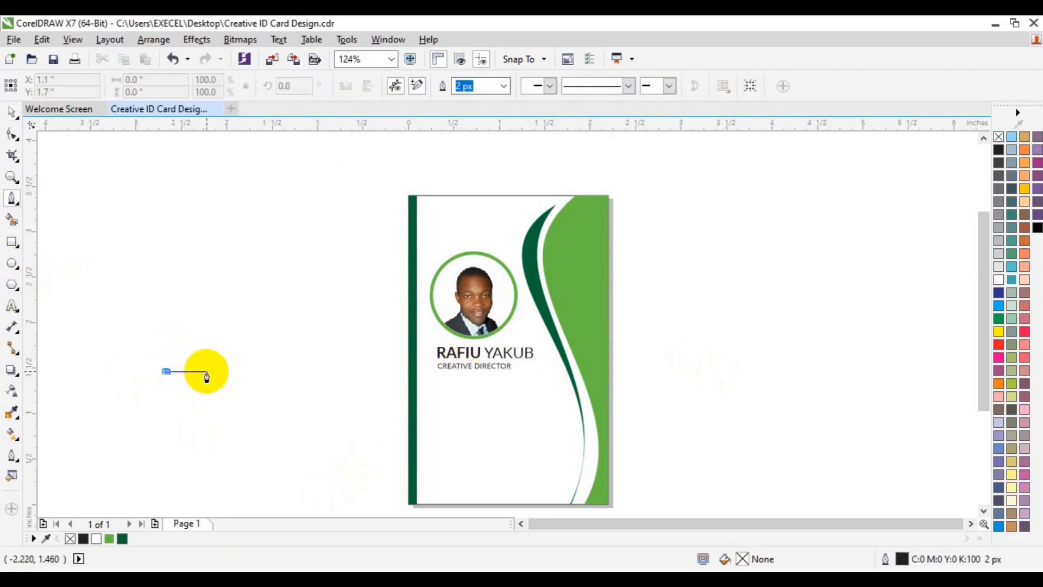
click(201, 371)
key(space)
click(225, 428)
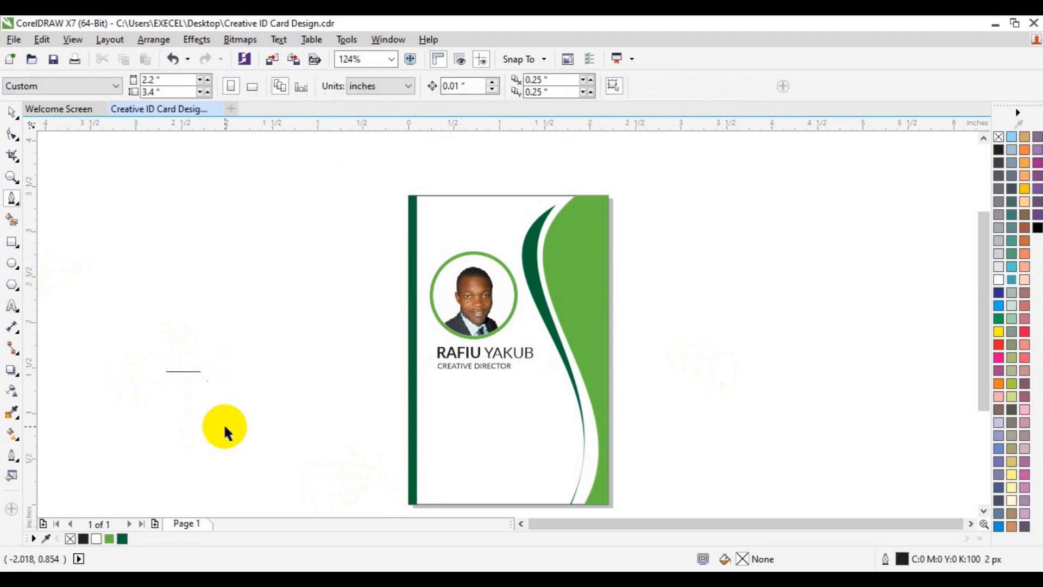
click(187, 372)
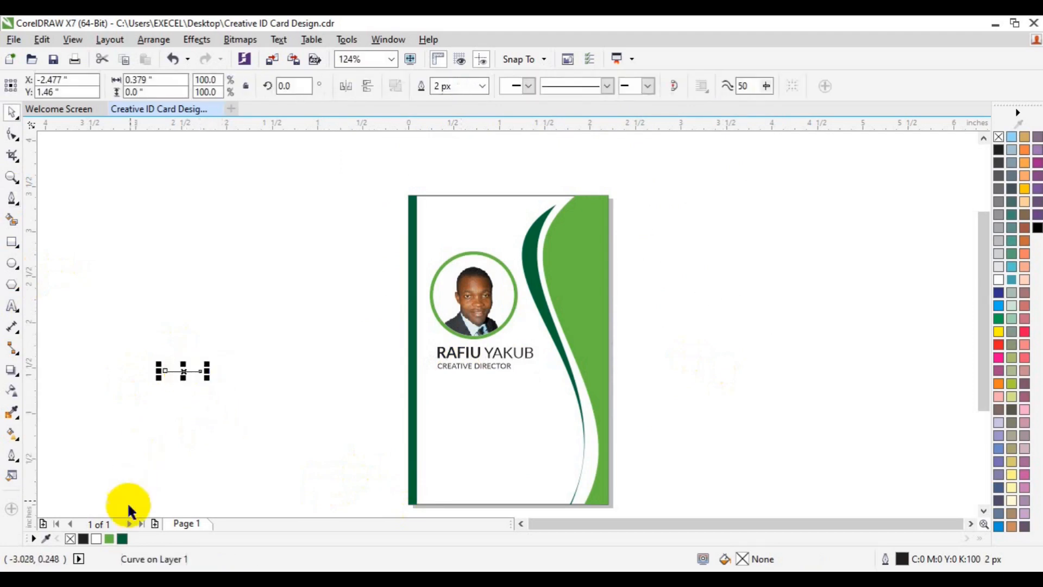
- Give the line a dark green 8 px outline and move it under the CREATIVE DIRECTOR title
right_click(123, 539)
click(481, 89)
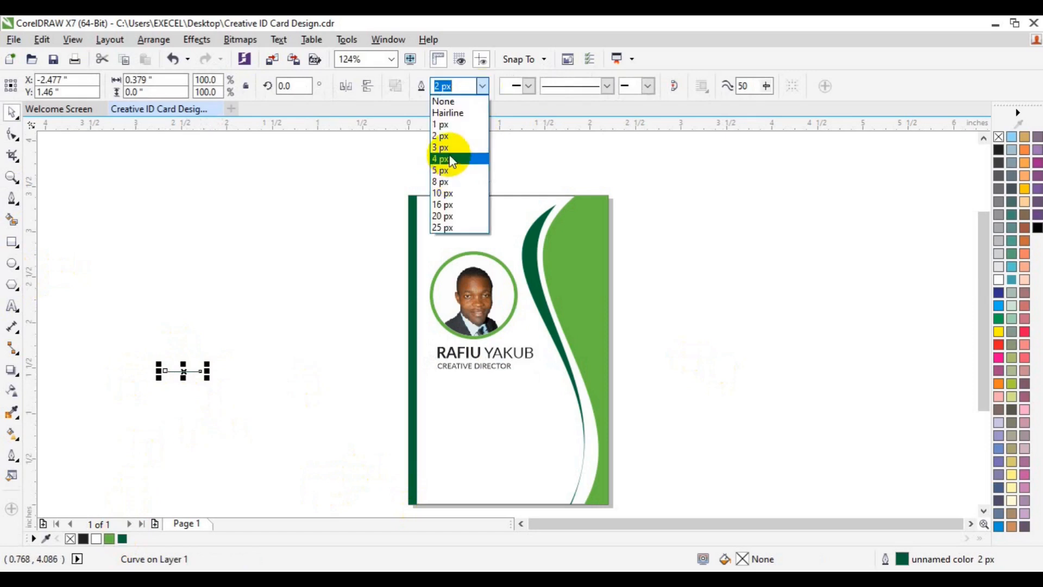
click(458, 160)
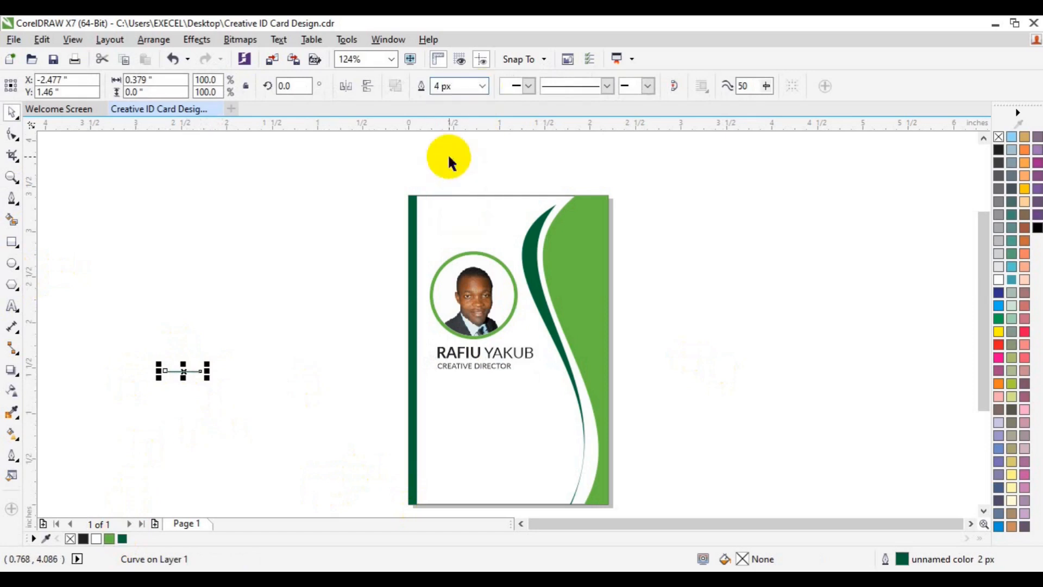
click(481, 88)
click(465, 181)
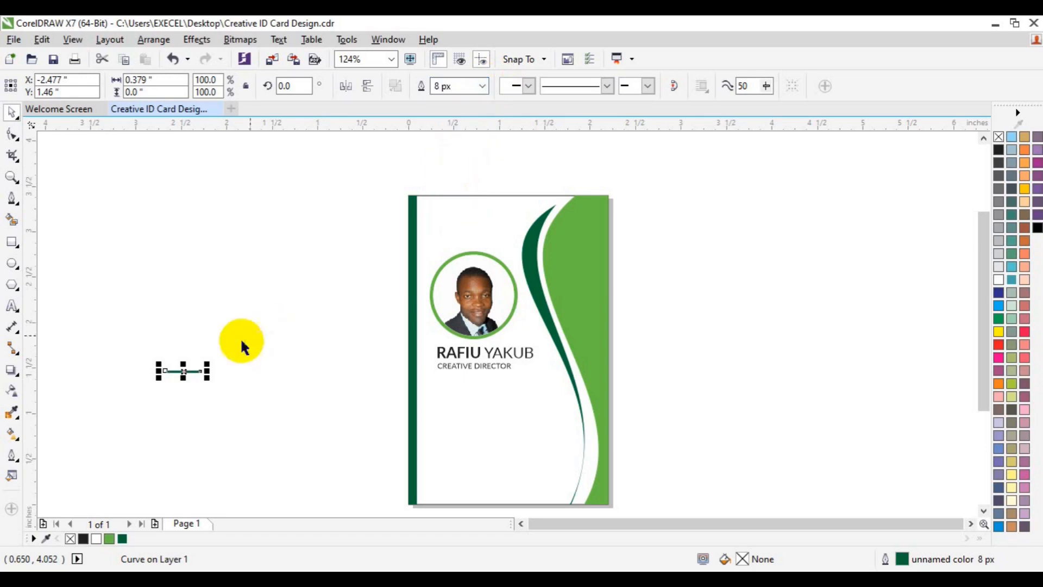
drag(181, 370, 457, 375)
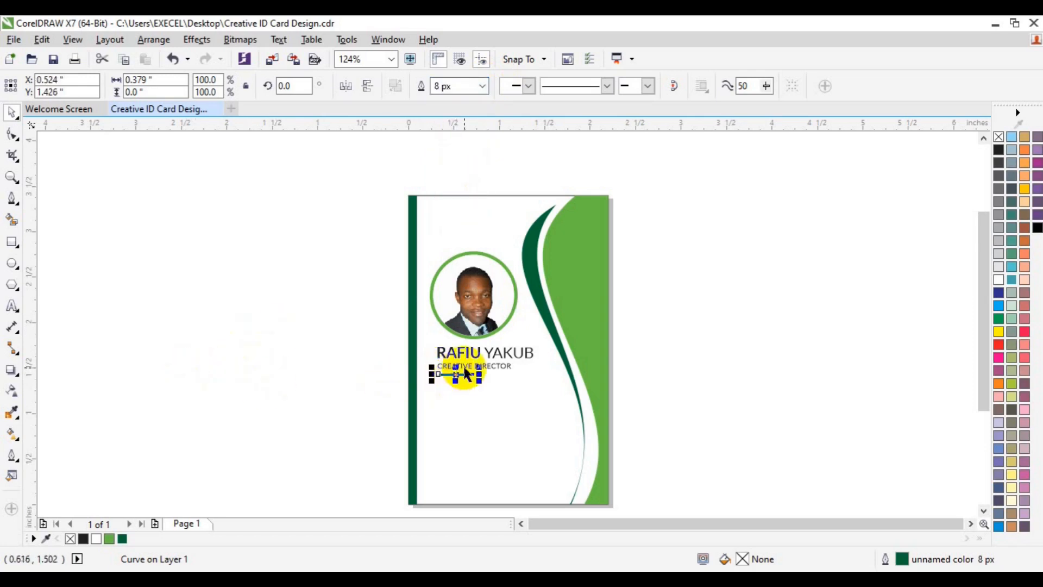
shift+click(464, 351)
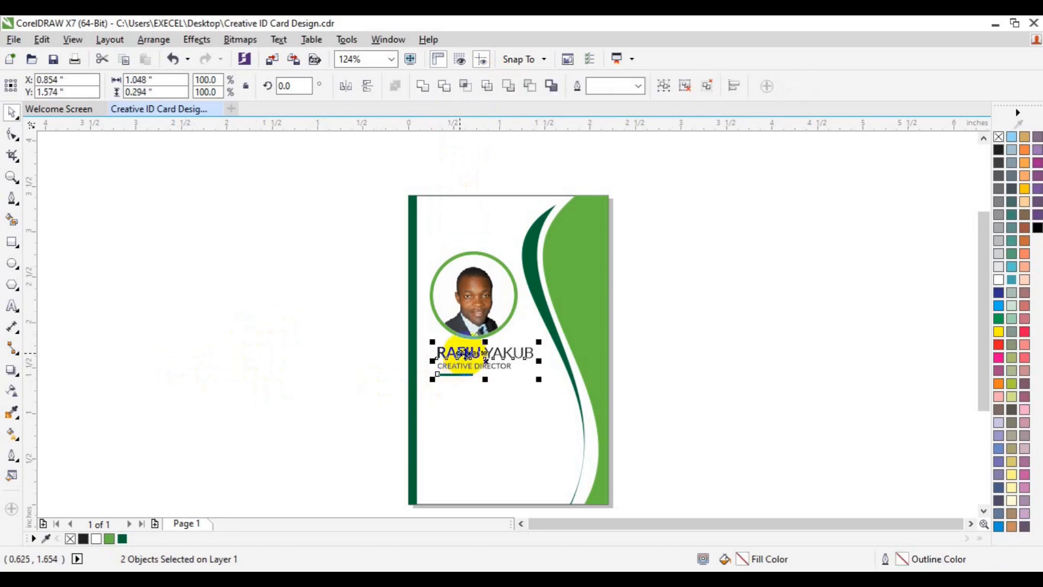
click(705, 381)
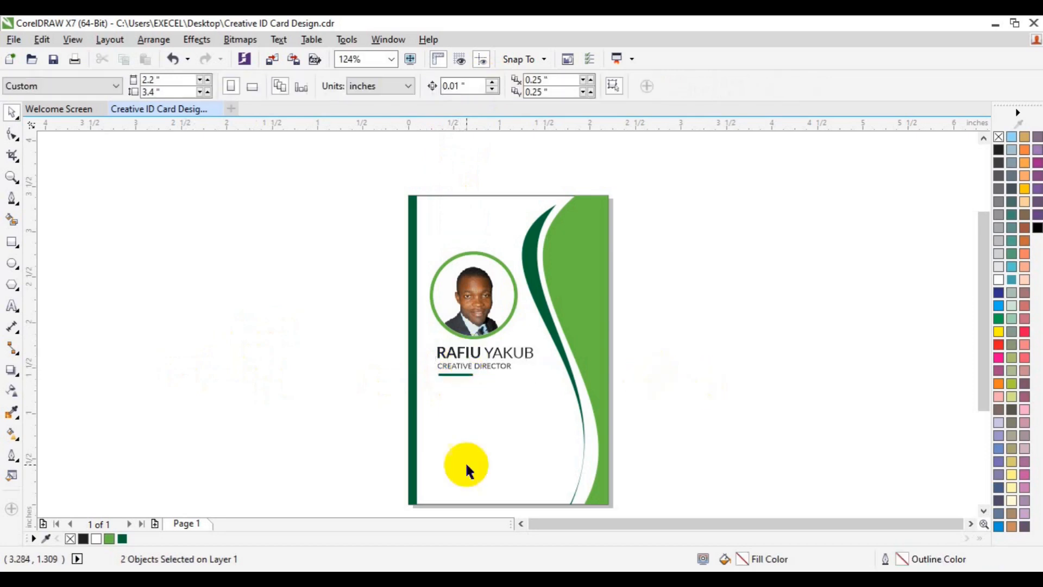
- Place a copy of the title lower on the card and set it to Lato Bold
click(492, 368)
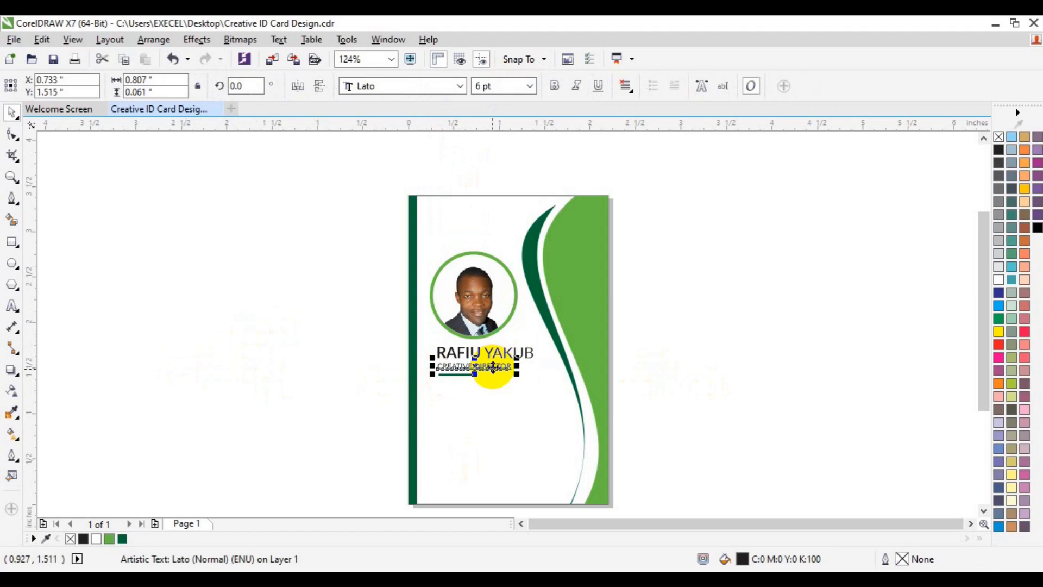
drag(493, 368, 478, 399)
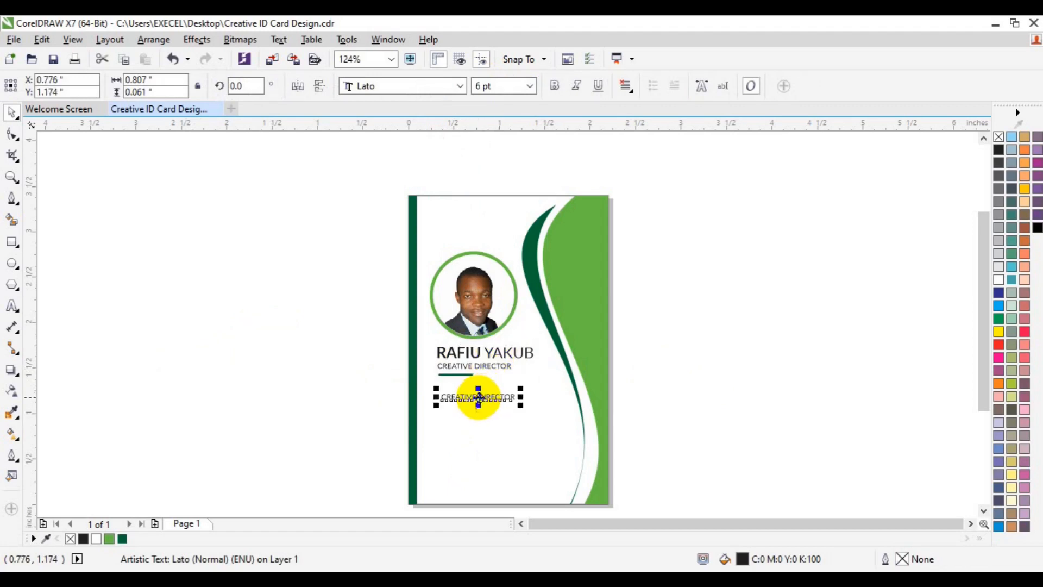
click(12, 306)
key(ctrl+a)
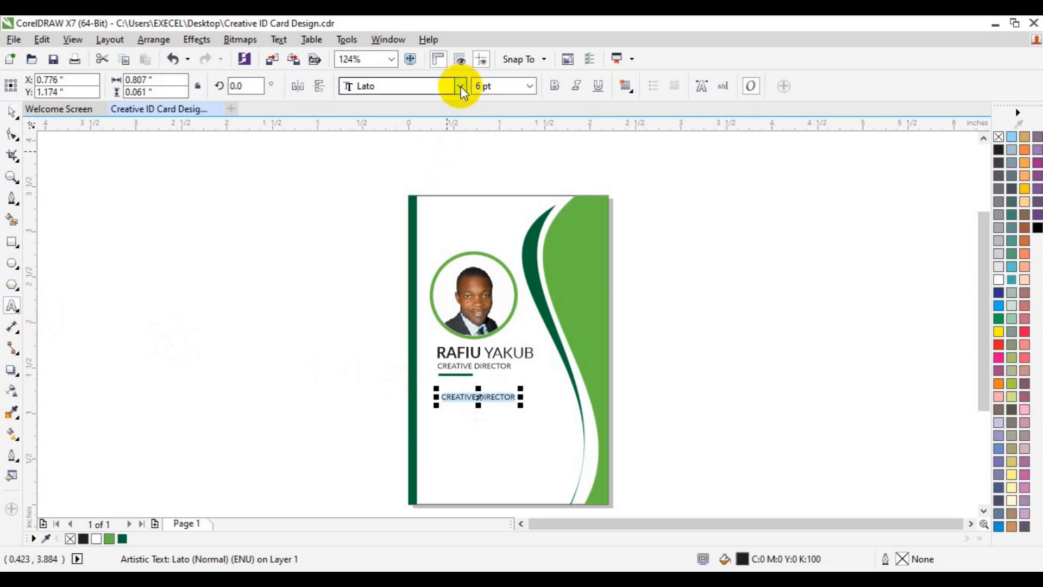
click(461, 86)
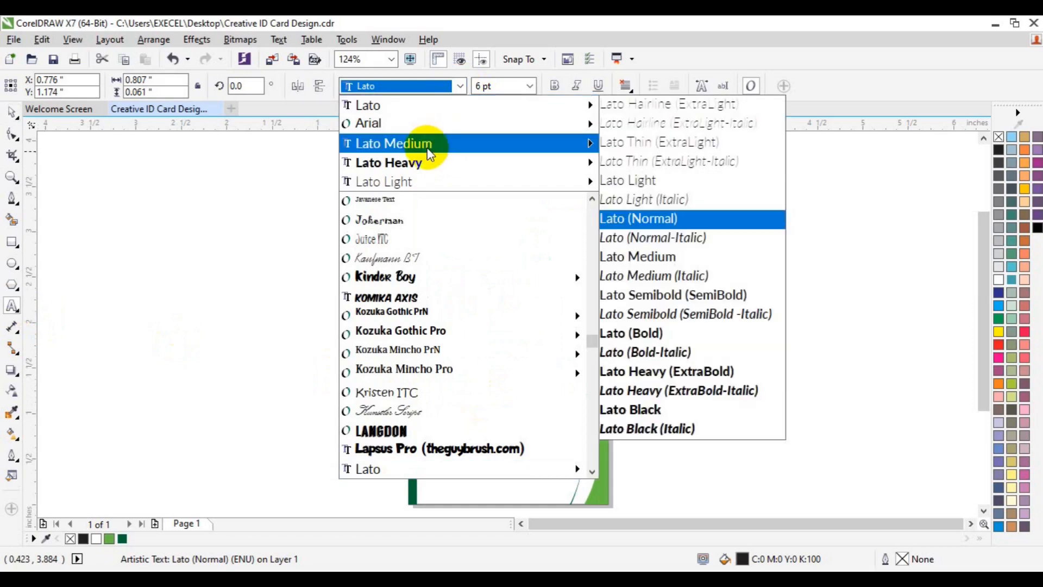
click(631, 374)
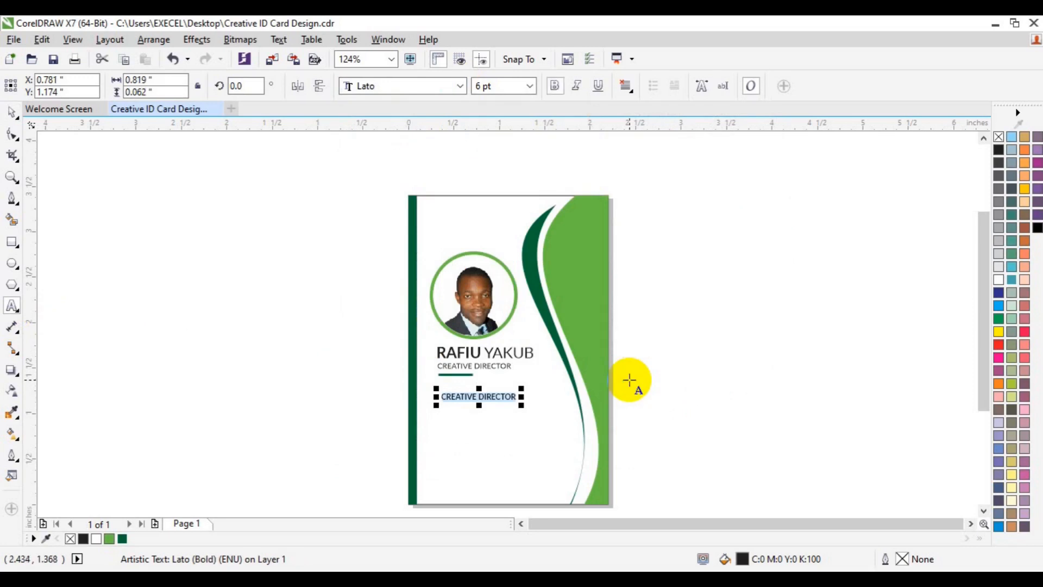
- Replace the text with labels ID NO, B. Group, D.O.B, Join, Expired, then select them all
key(BackSpace)
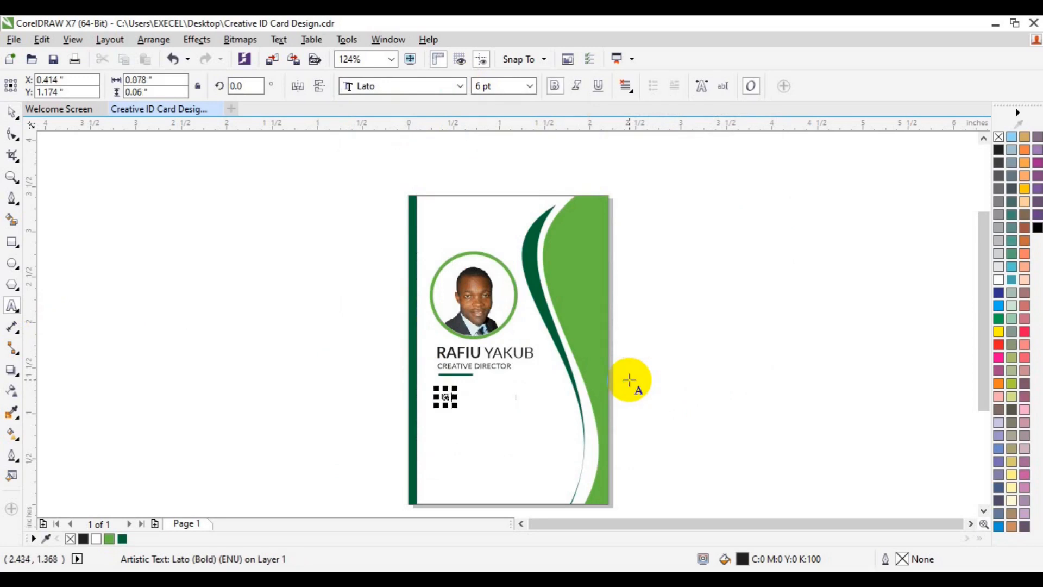
text(ID NO)
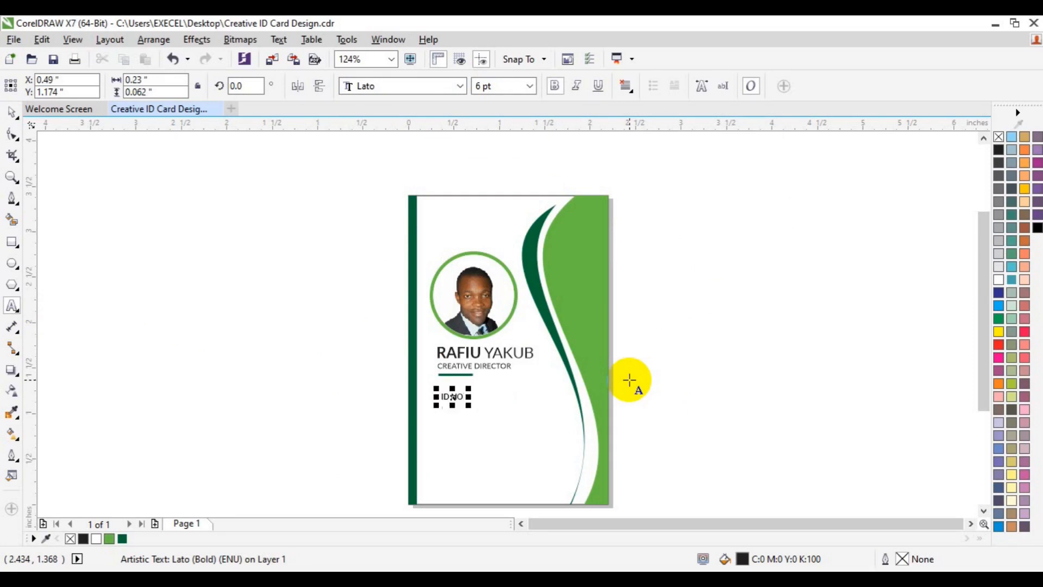
key(Return)
text(B)
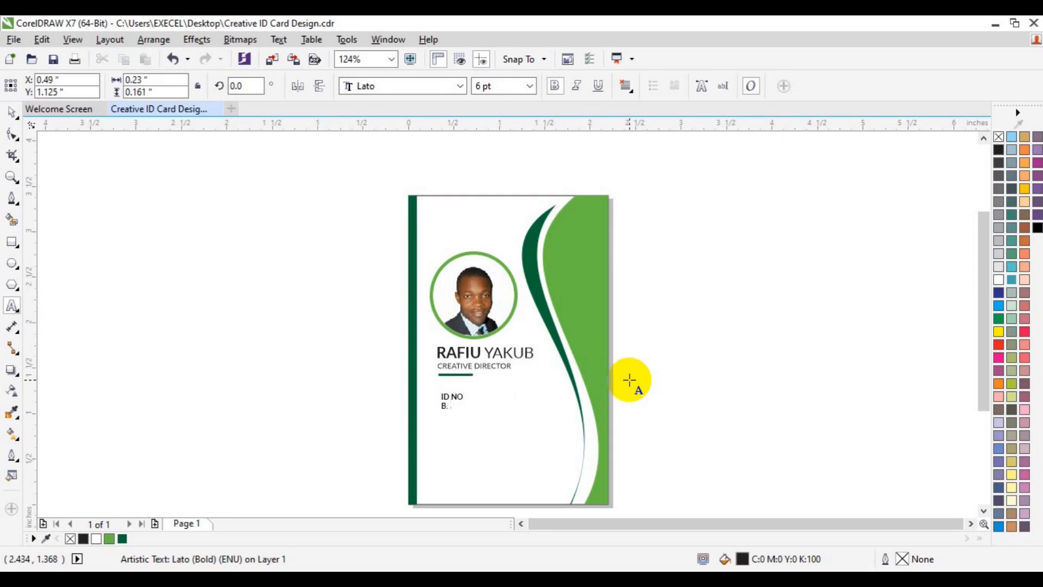
text(. Group )
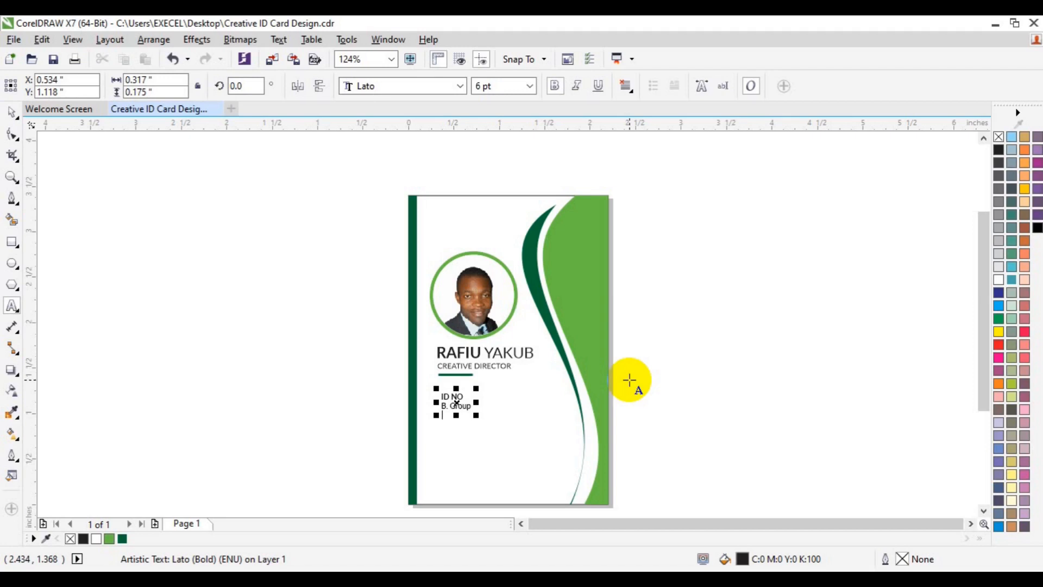
text(D.O.B)
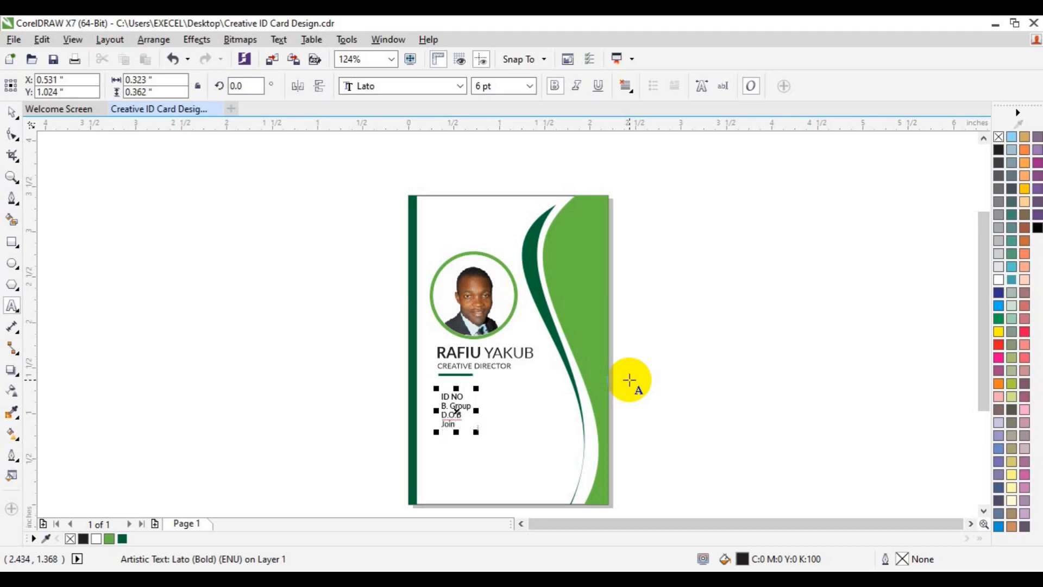
text(Expired)
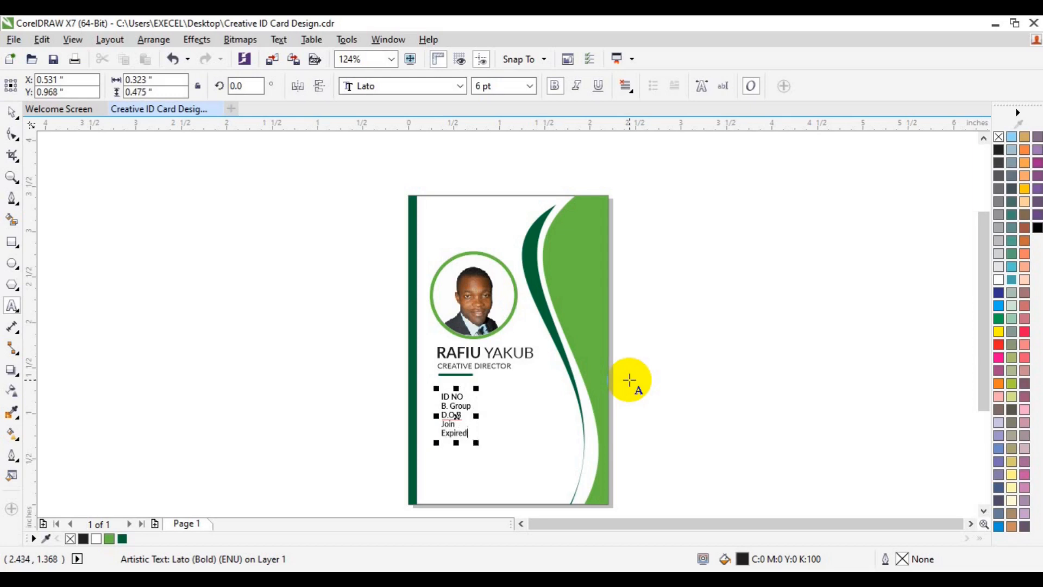
key(ctrl+a)
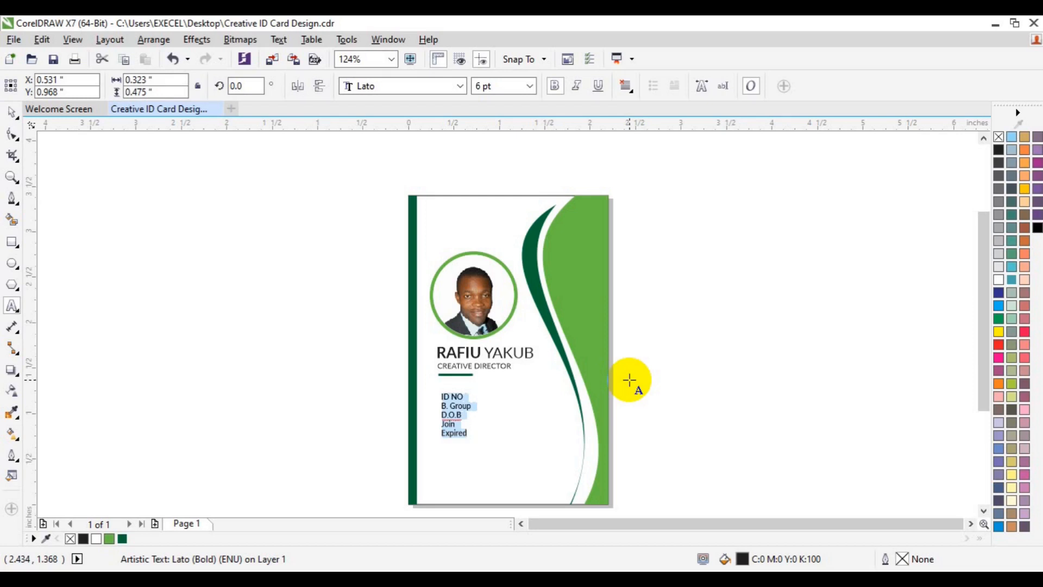
key(ctrl+t)
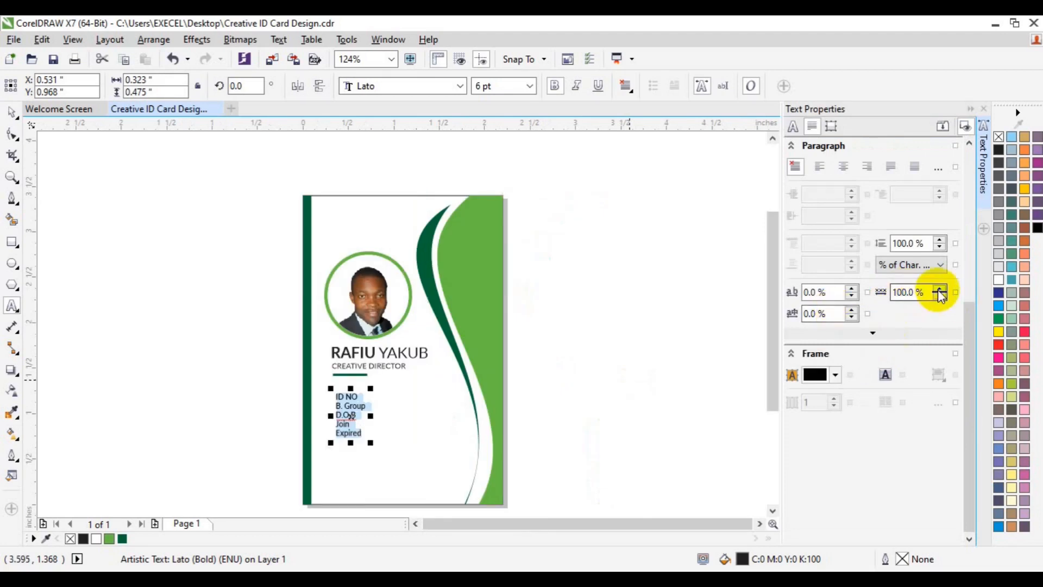
- Set the ID label lines to 130% line spacing
click(901, 244)
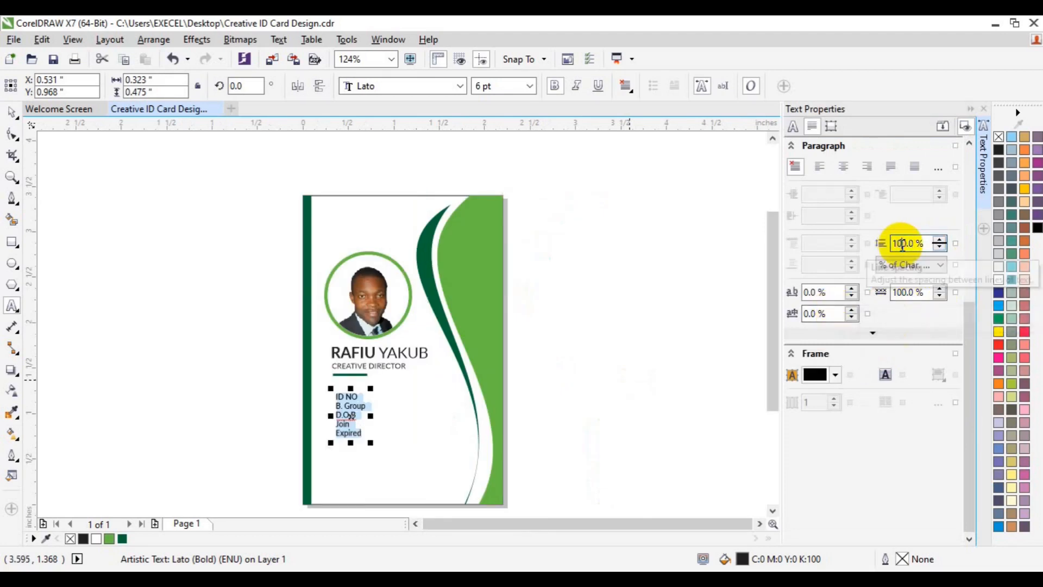
text(2)
key(Return)
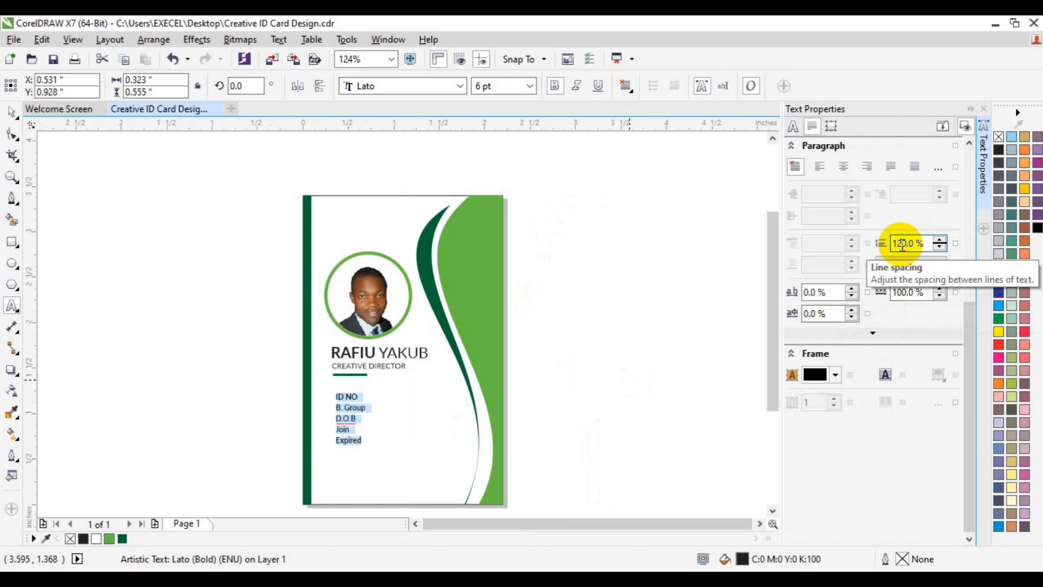
key(BackSpace)
text(3)
key(Return)
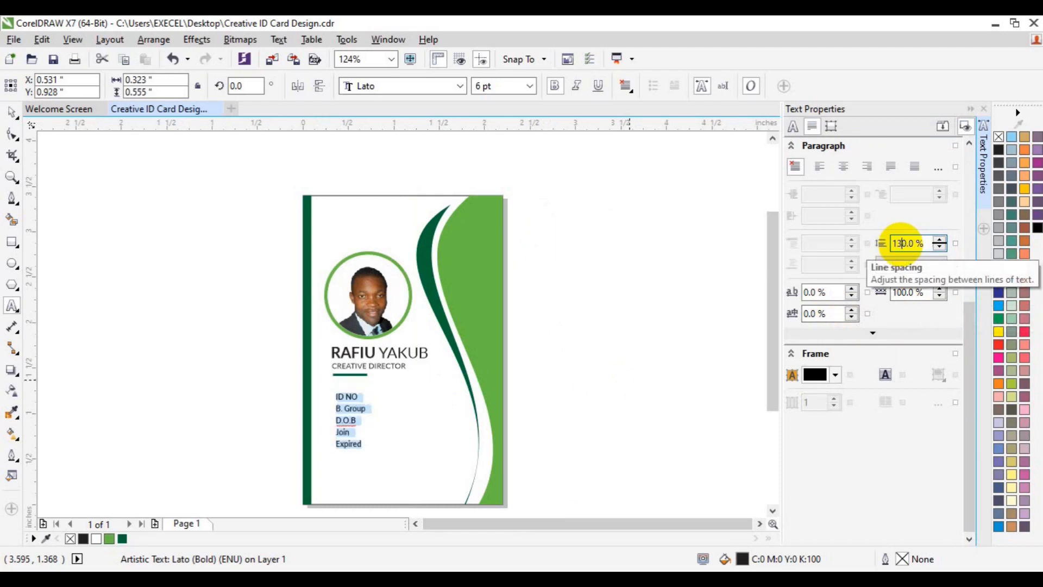
- Change the label list font to Lato Black
click(15, 112)
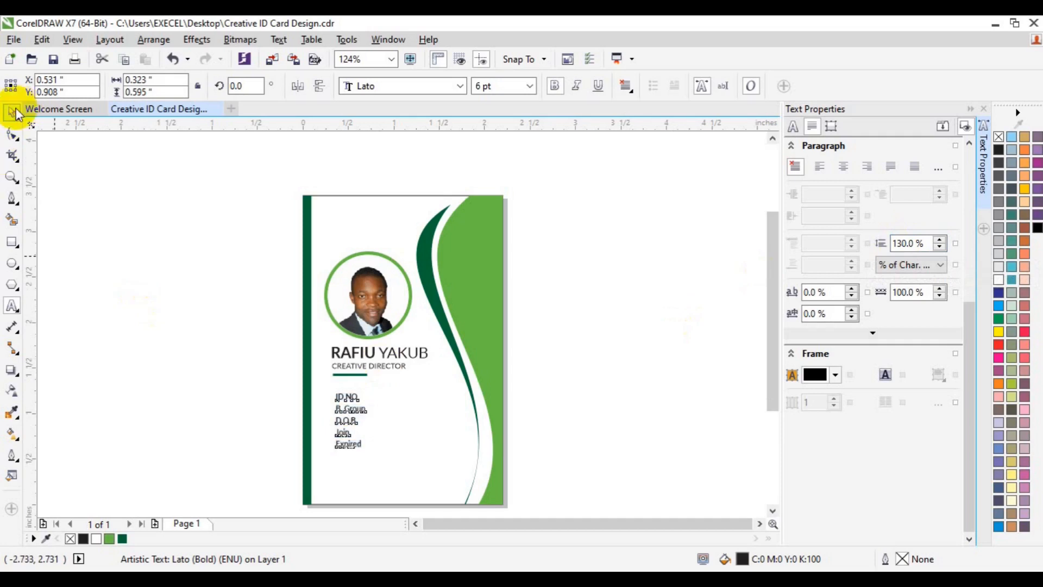
click(460, 85)
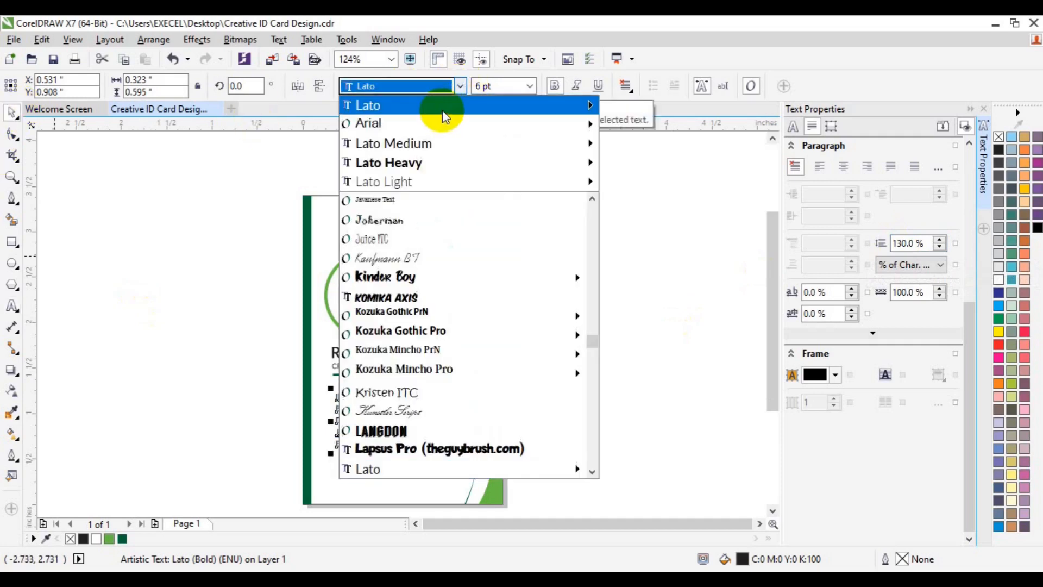
mouse_move(443, 110)
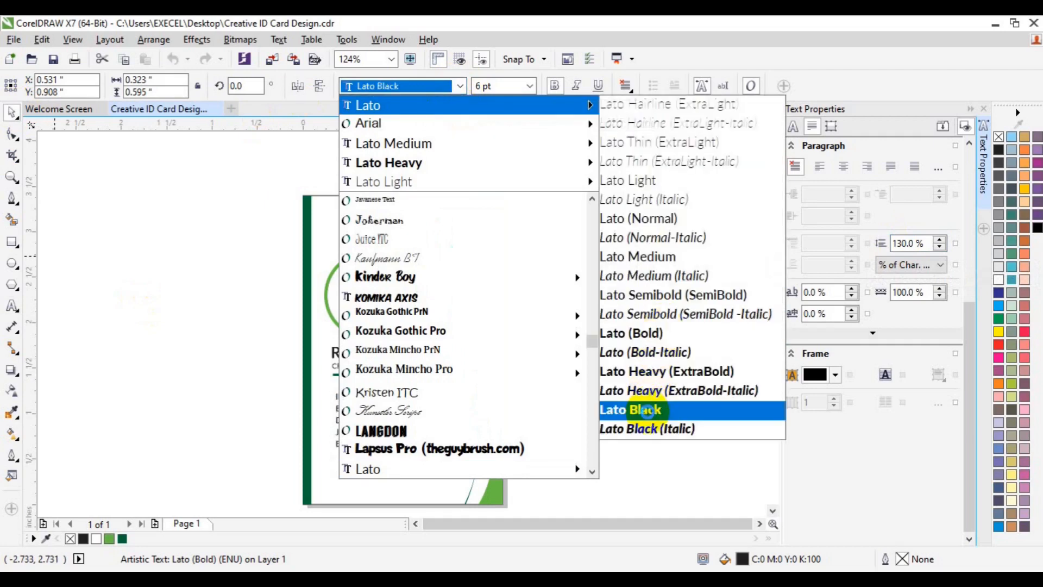
click(649, 414)
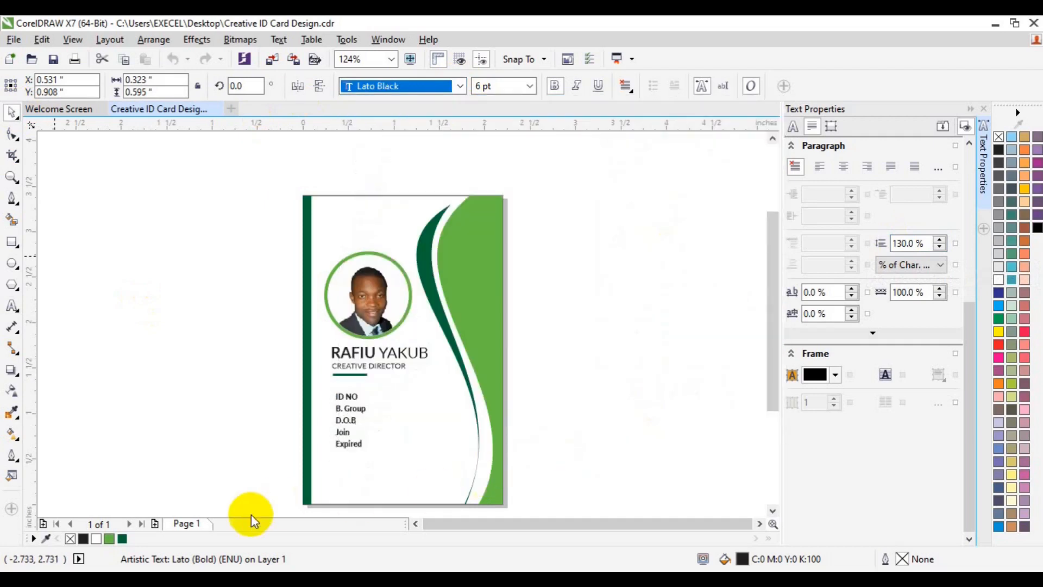
- Give the ID label text a dark green fill from the document palette, zooming in on the labels
click(109, 538)
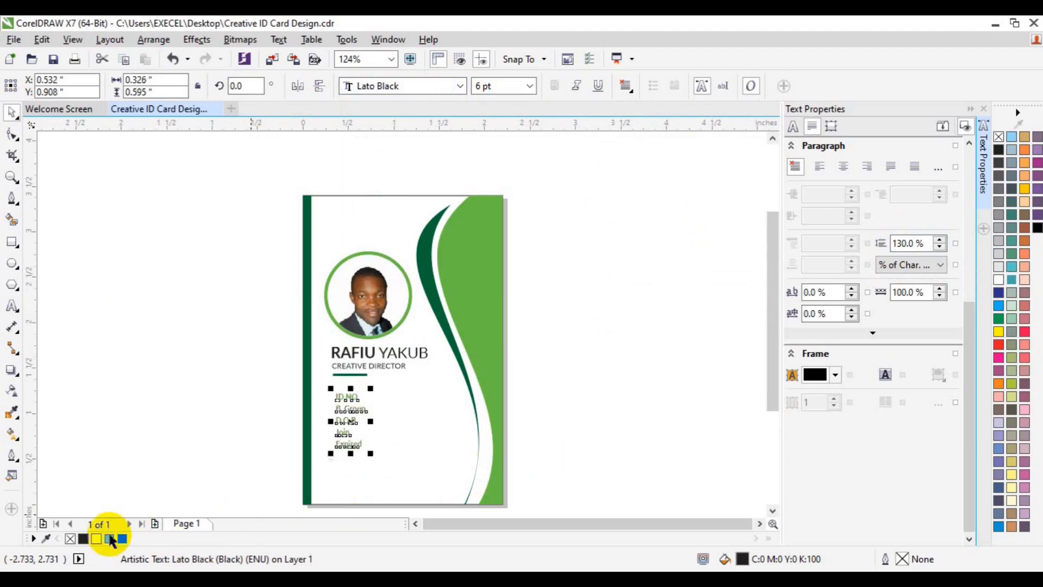
click(166, 401)
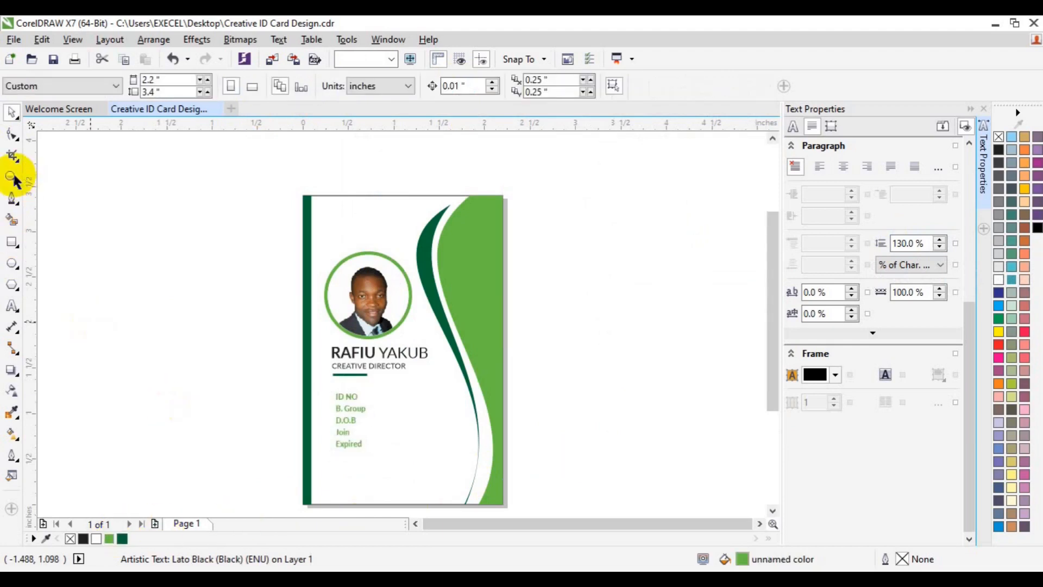
click(11, 306)
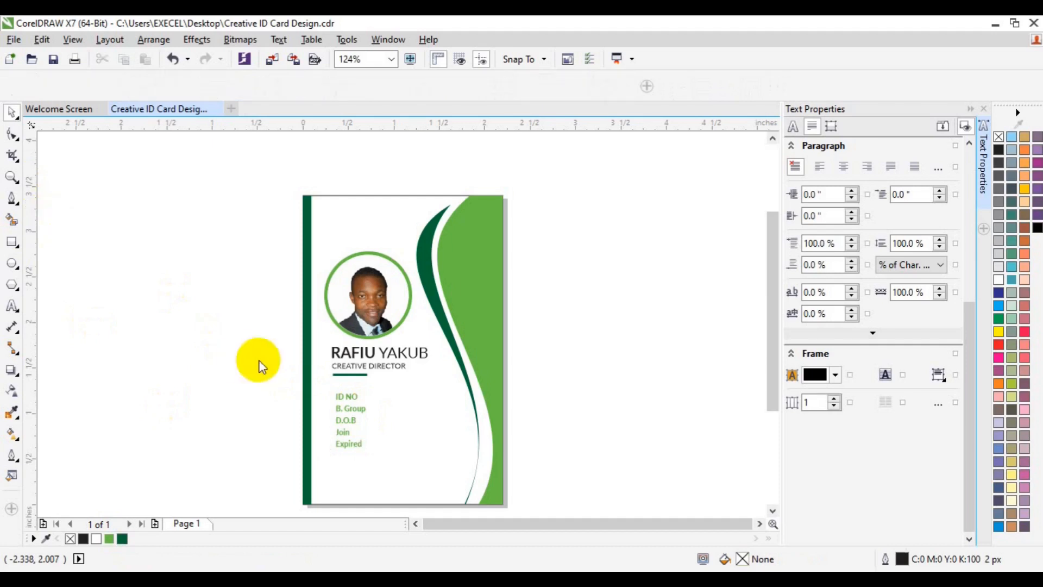
key(z)
click(352, 424)
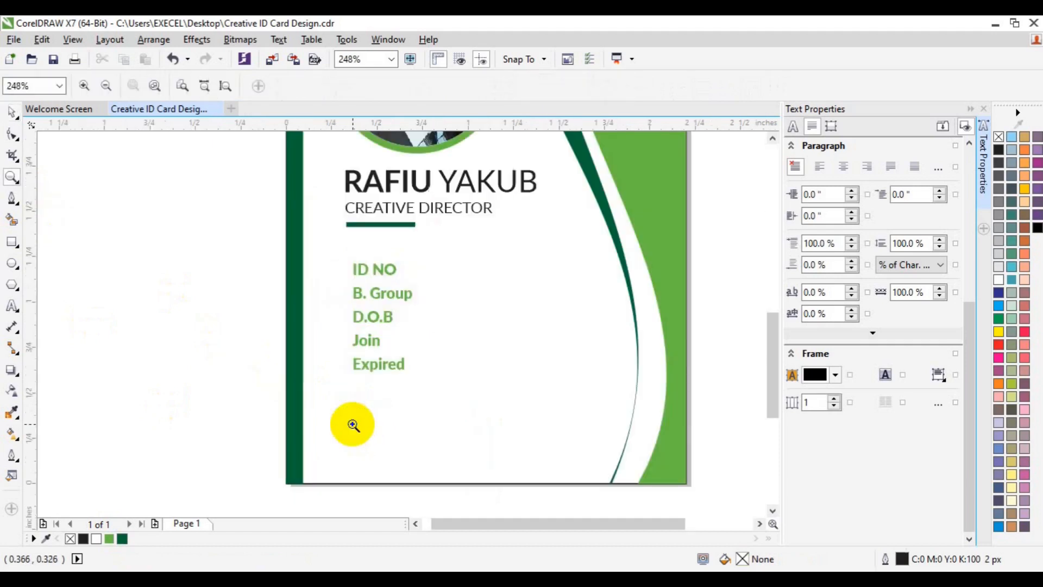
key(space)
click(367, 363)
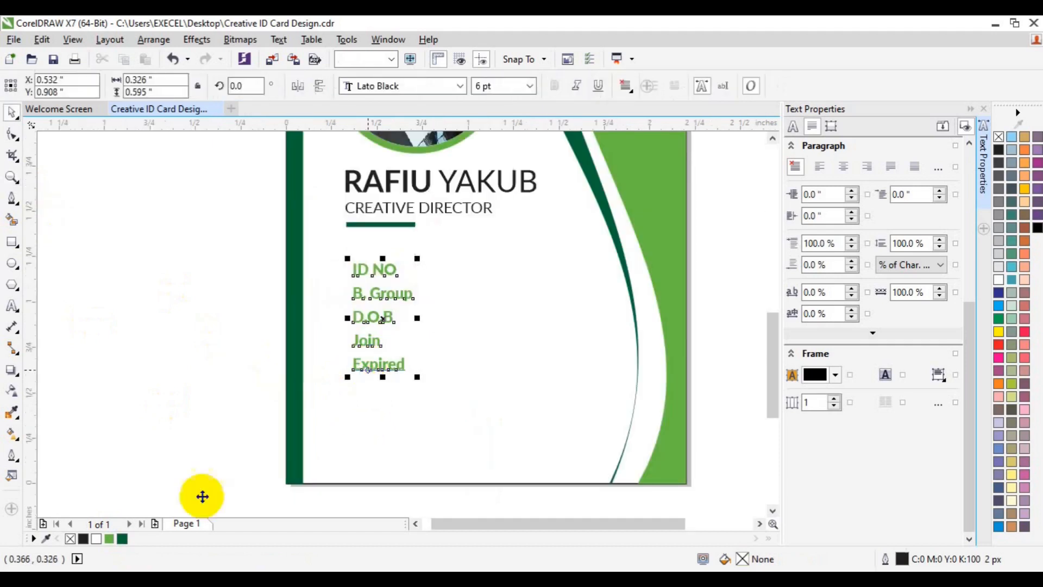
click(122, 539)
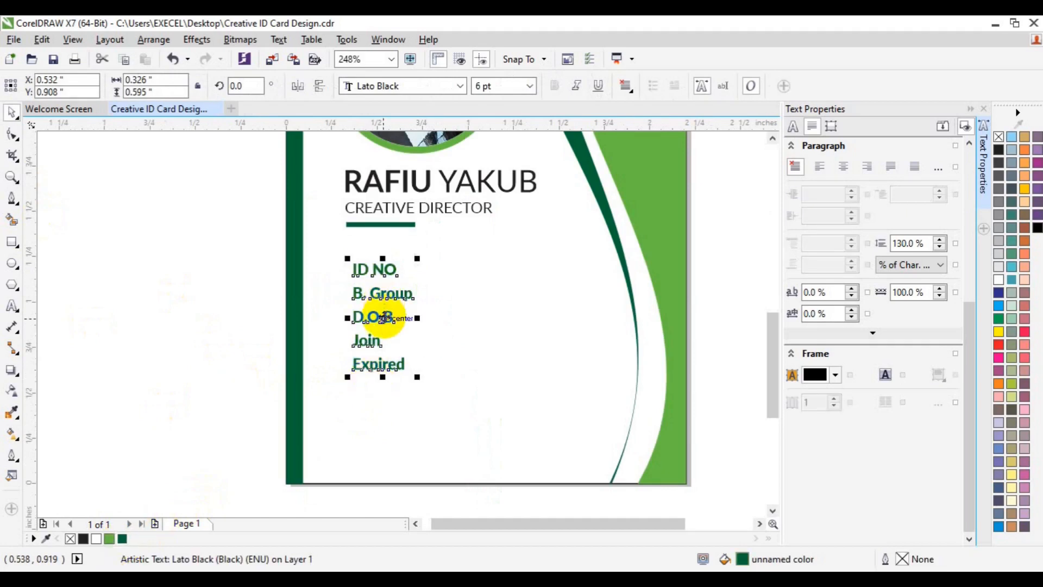
- Make two more copies of the label list, placed to the right of the original
drag(385, 318, 445, 319)
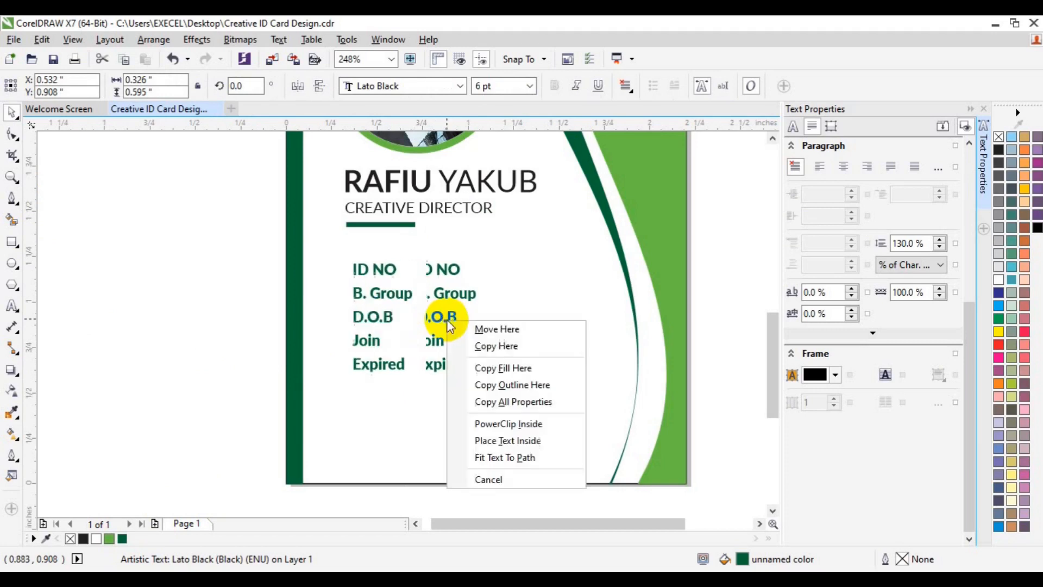
click(495, 344)
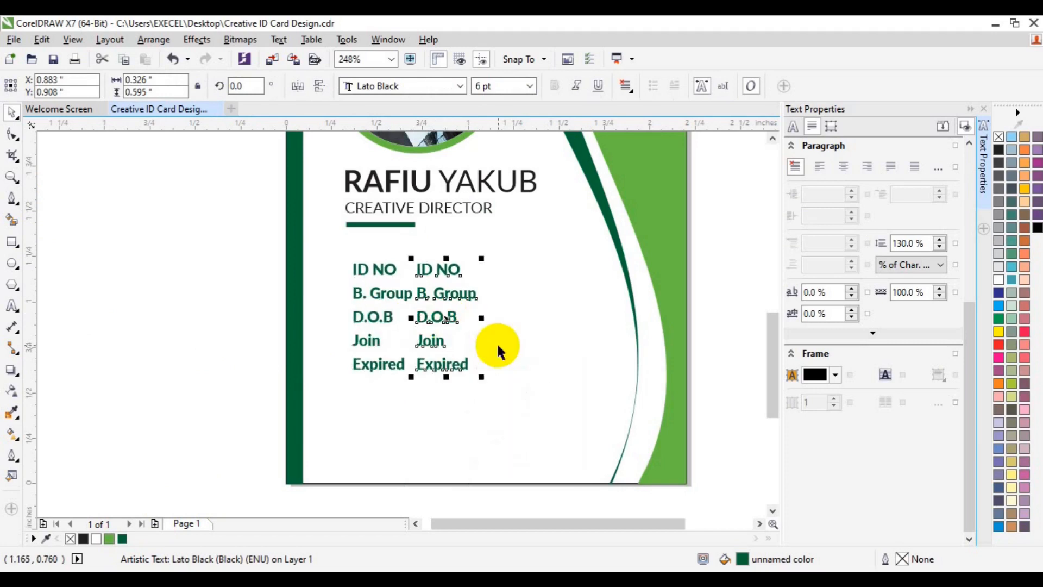
key(ctrl+r)
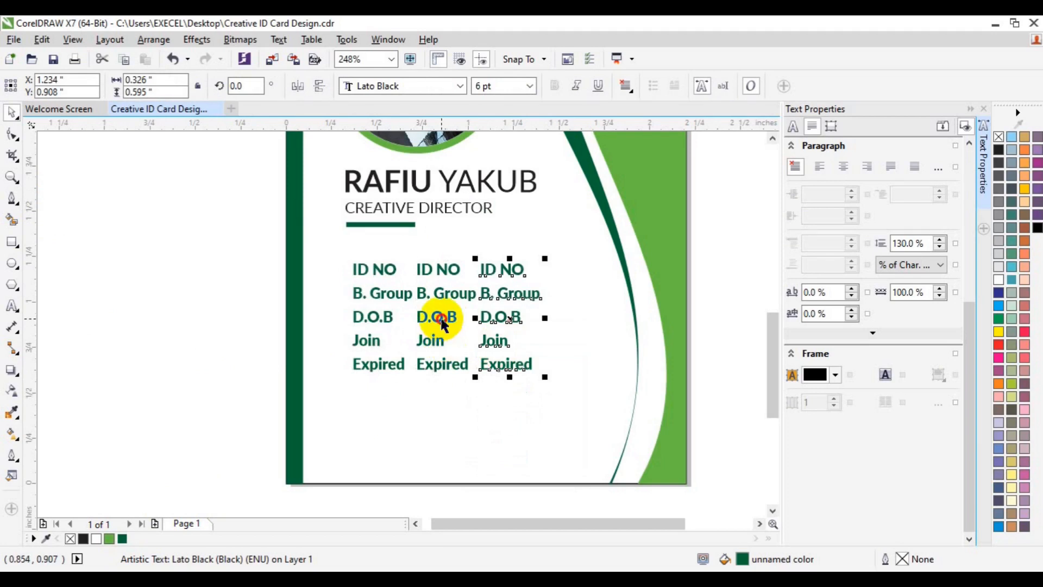
- In the middle copy, replace ID NO and B. Group with colons
click(12, 305)
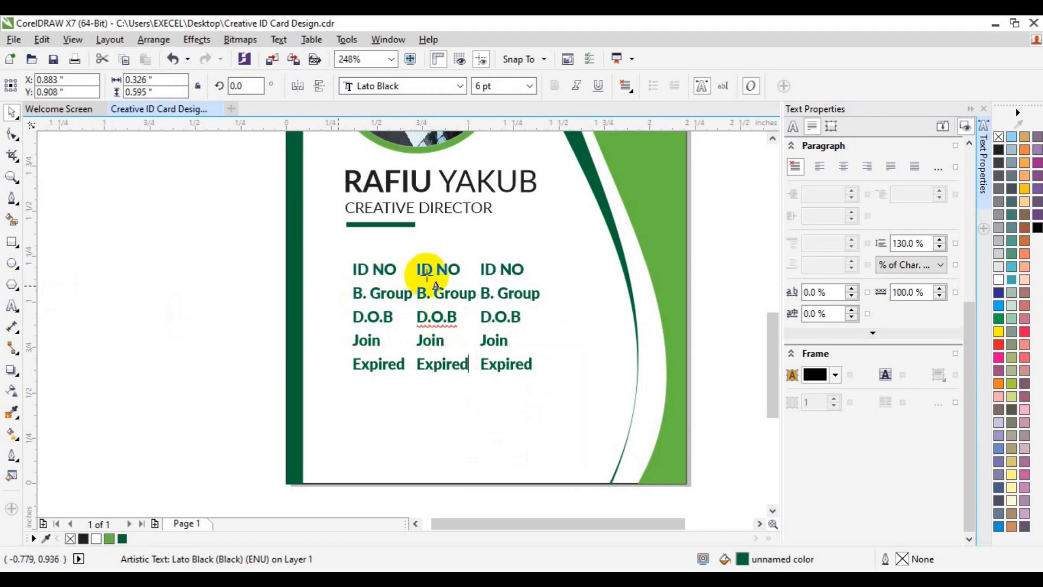
click(418, 270)
key(shift+End)
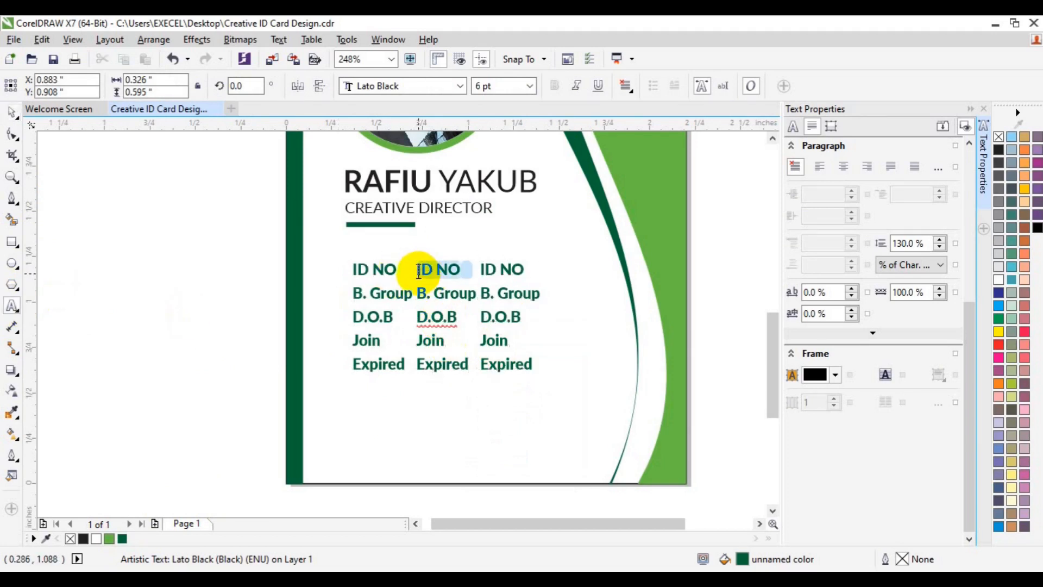
key(Delete)
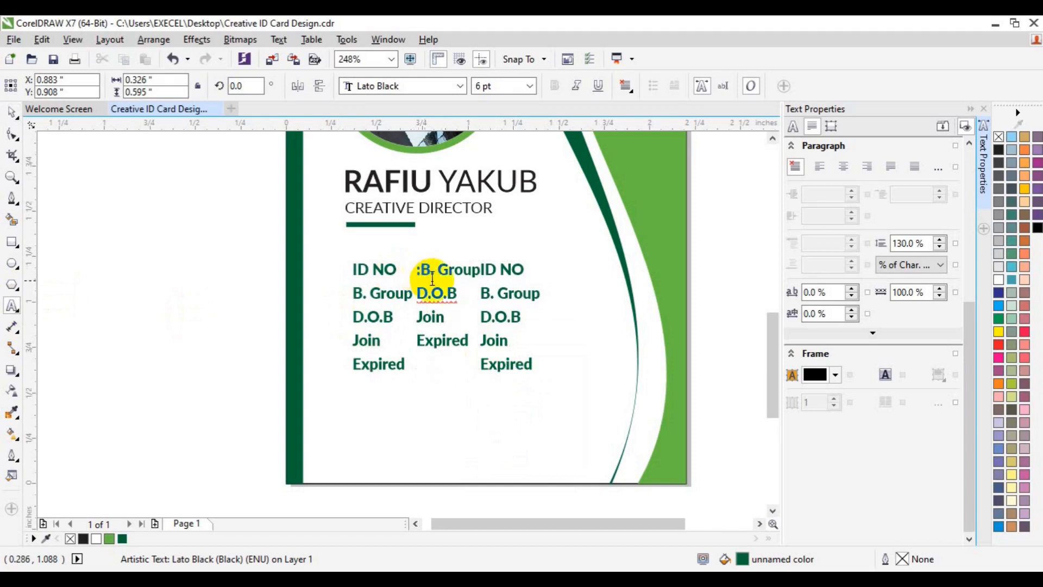
text(:)
key(shift+End)
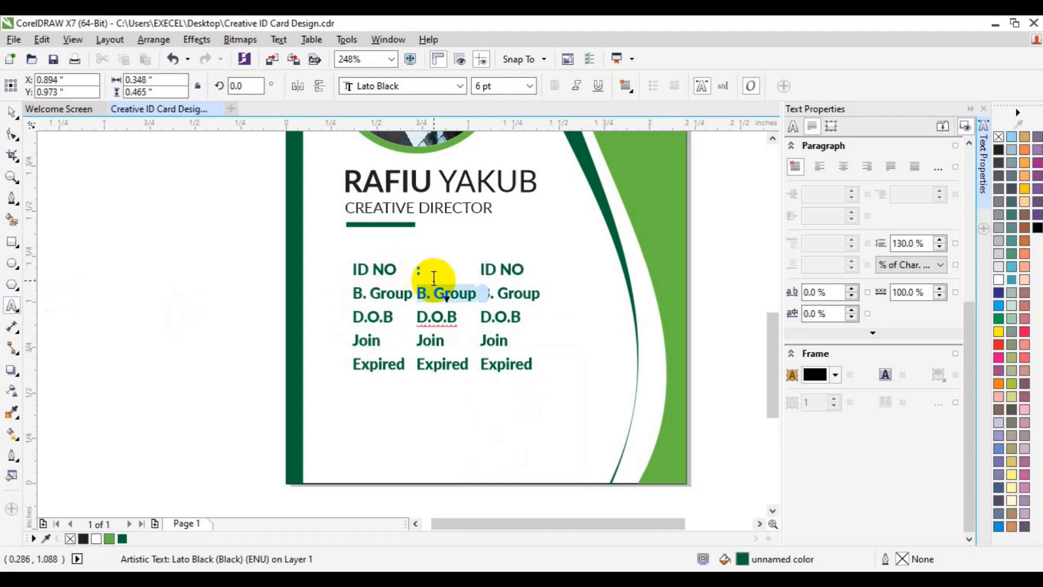
key(Delete)
text(:D.O.B)
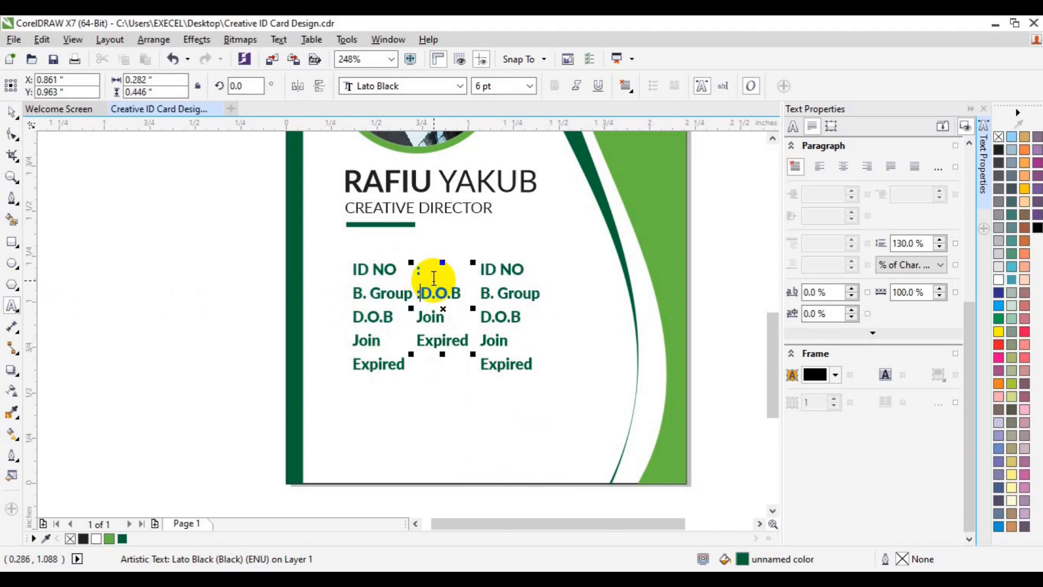
key(Return)
- Replace D.O.B, Join and Expired in the middle copy with colons
key(shift+Right)
key(shift+Right)
key(shift+Right)
key(shift+Right)
key(shift+Right)
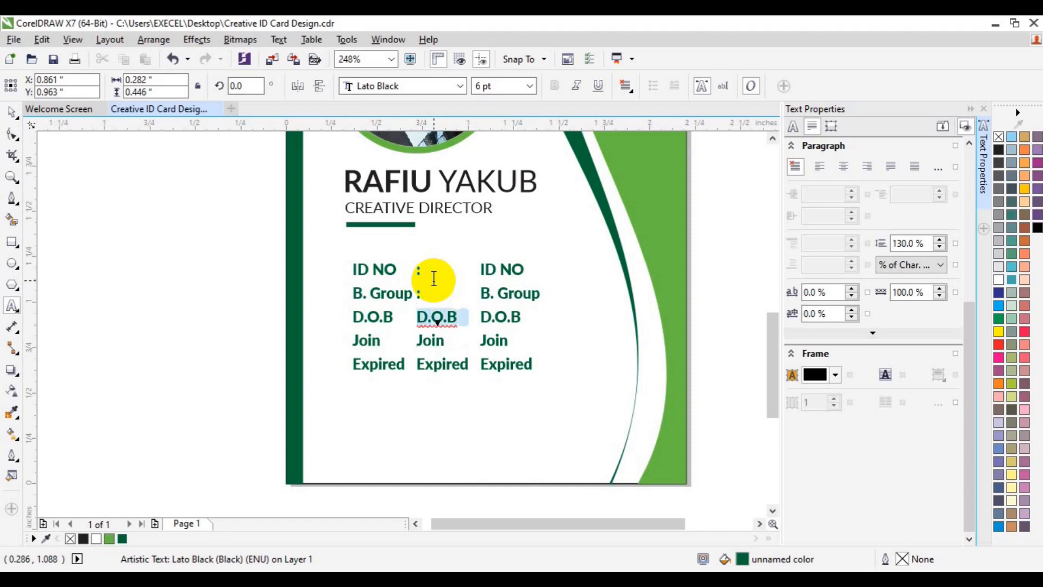
key(Delete)
key(Delete)
text(:)
key(Return)
key(shift+Right)
key(shift+Right)
key(shift+Right)
key(shift+Right)
key(shift+Right)
key(shift+Right)
key(shift+Right)
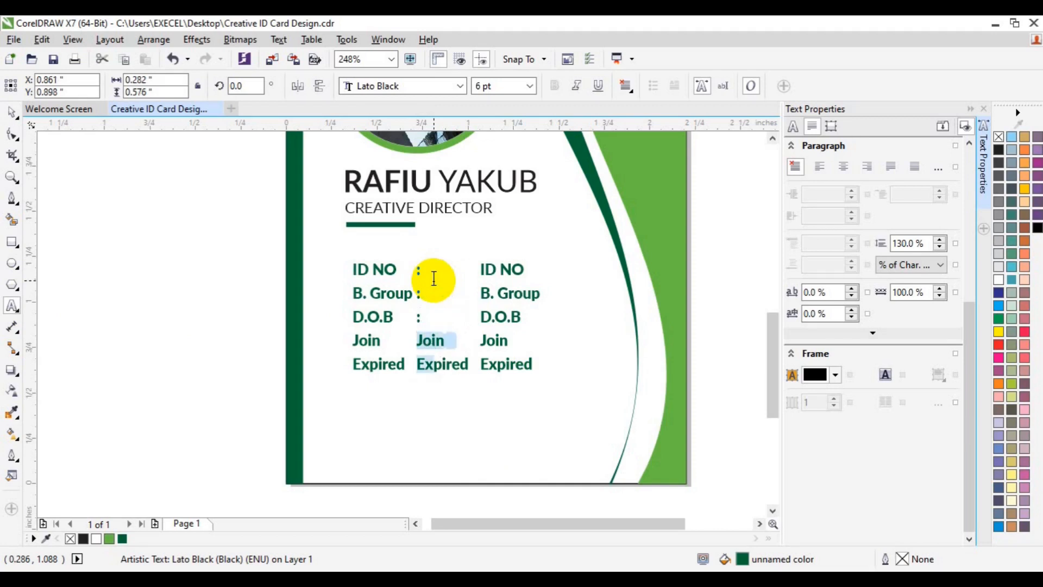
key(shift+Left)
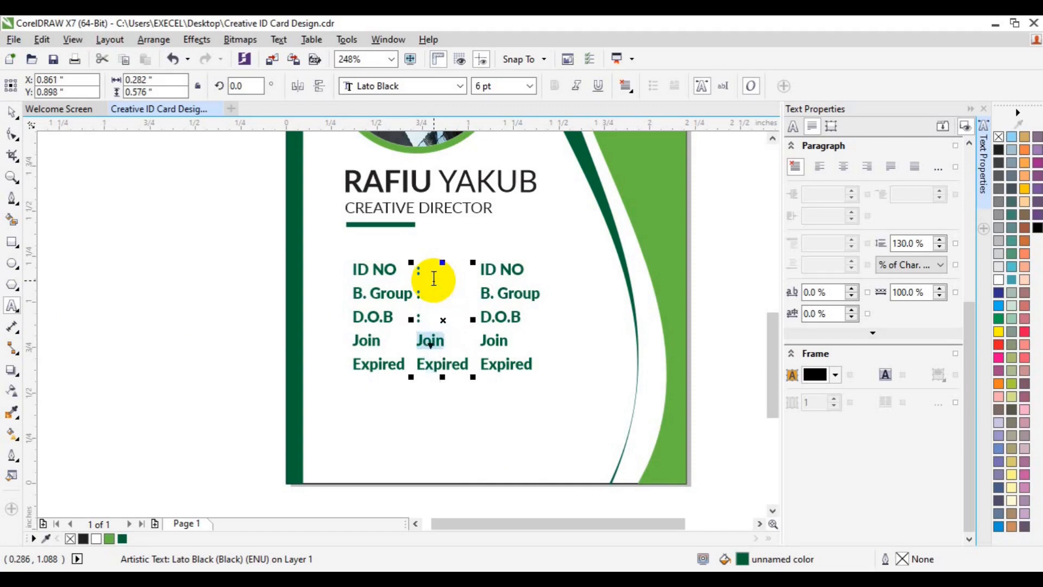
text(:)
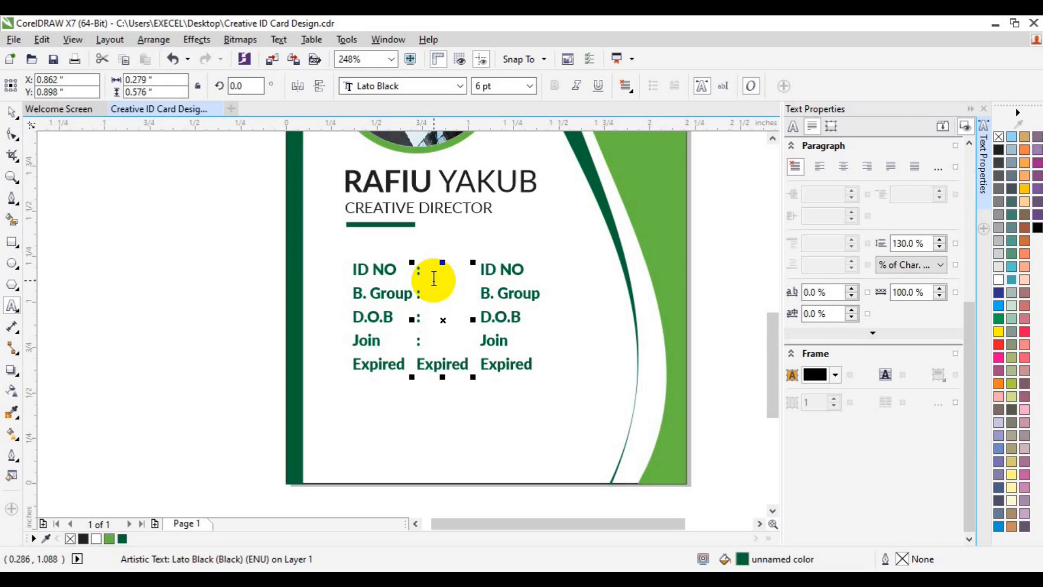
key(Down)
key(shift+Right)
key(shift+Right)
key(shift+Right)
key(shift+Right)
key(shift+Right)
key(shift+Right)
key(shift+Right)
text(:)
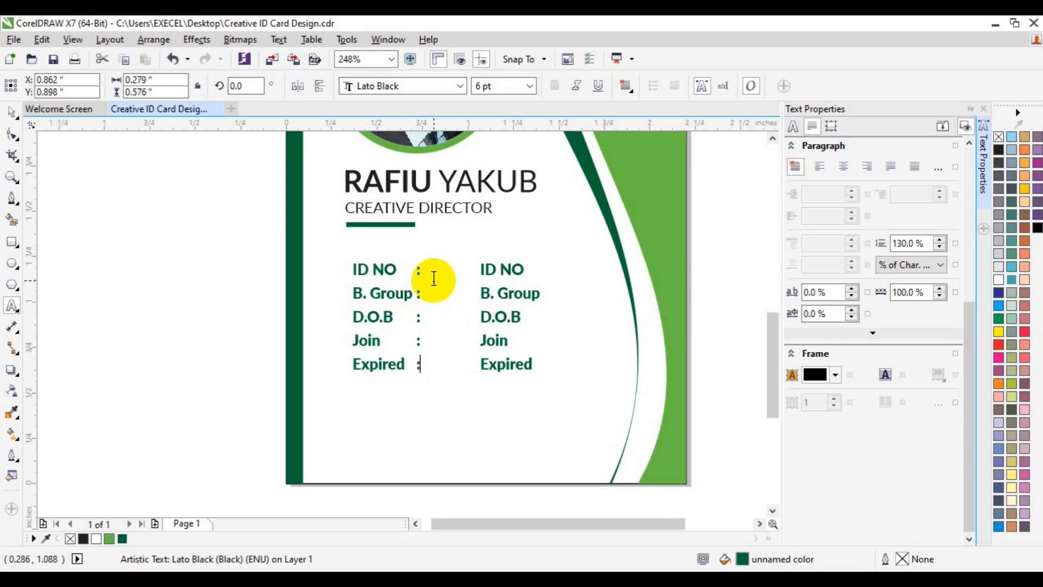
key(ctrl+a)
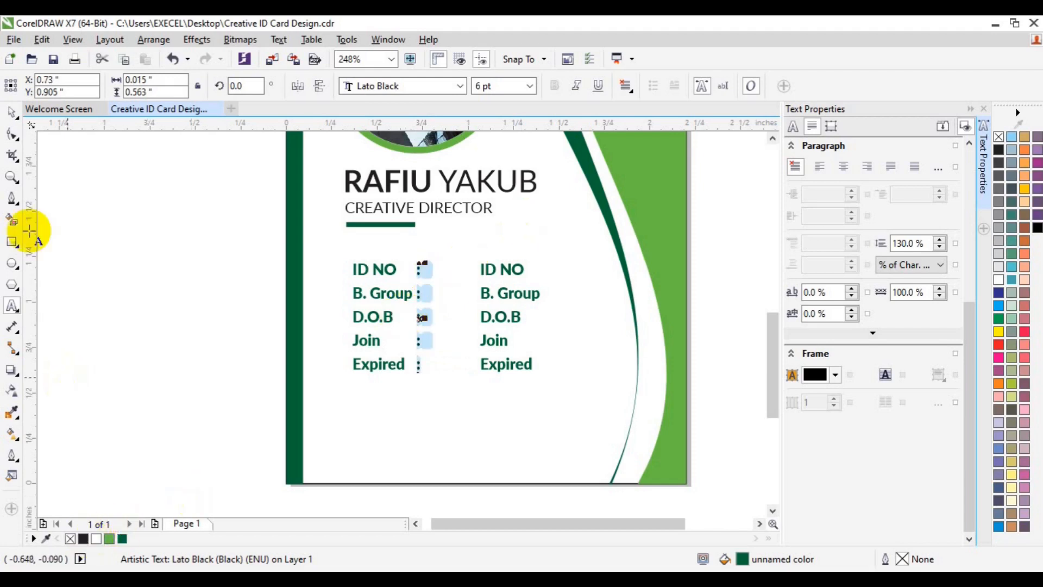
- Nudge the colon column right, midway between the labels and the values
click(9, 114)
key(Right)
key(Right)
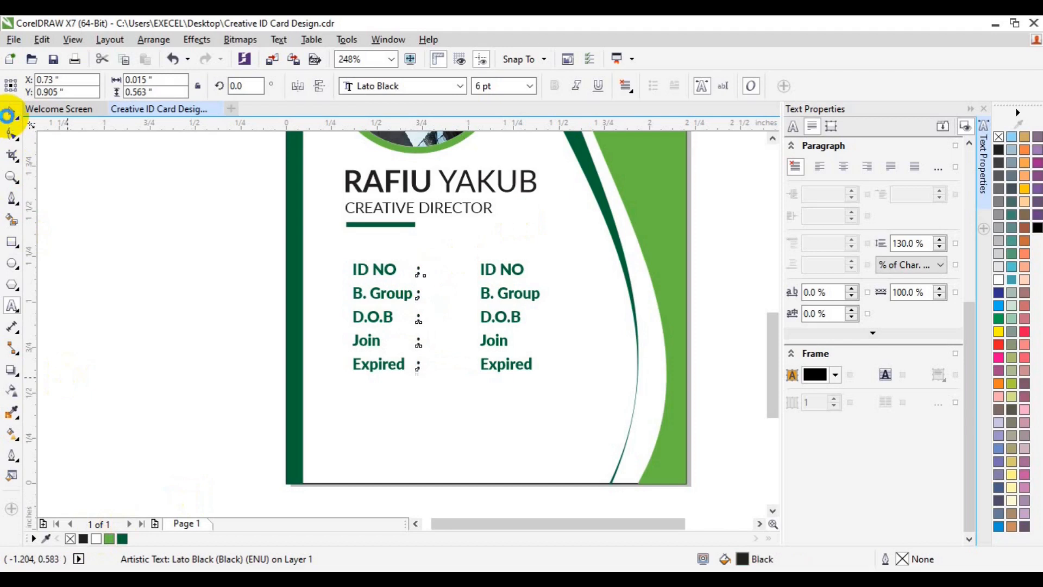
key(Right)
key(Right)
key(Right)
key(Right)
key(Right)
key(Right)
key(Right)
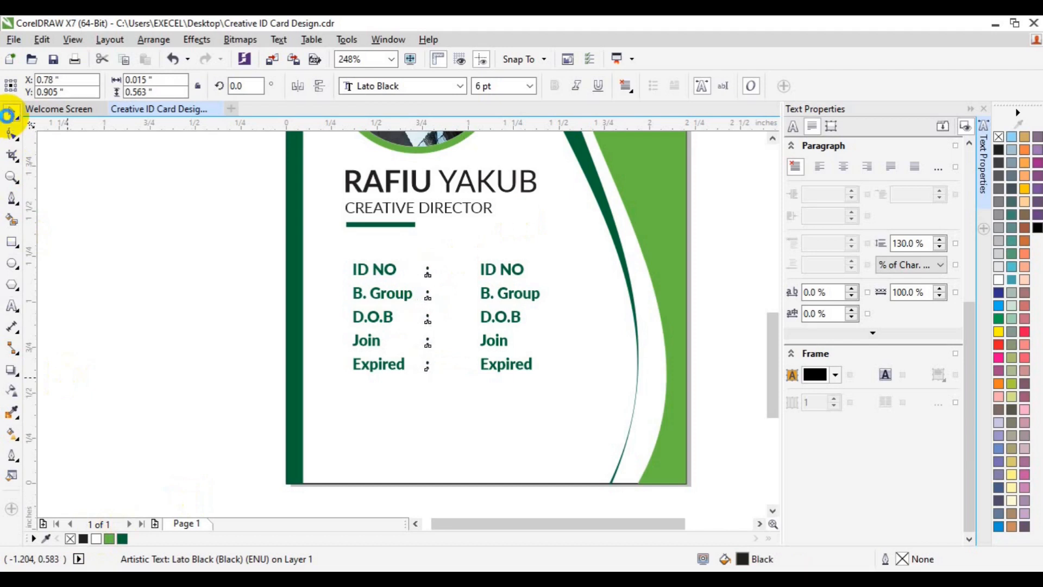
key(Right)
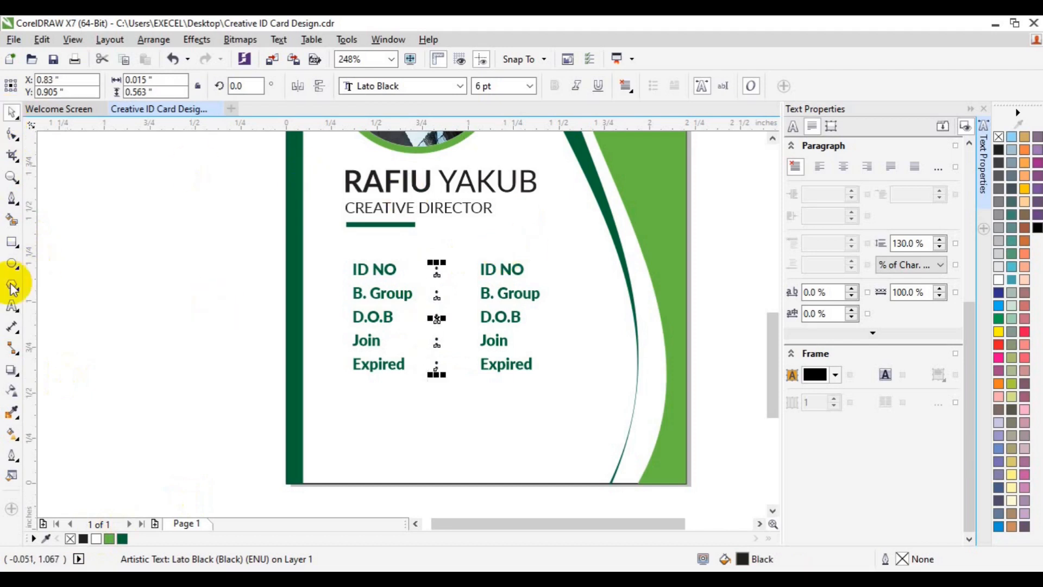
click(12, 306)
click(482, 270)
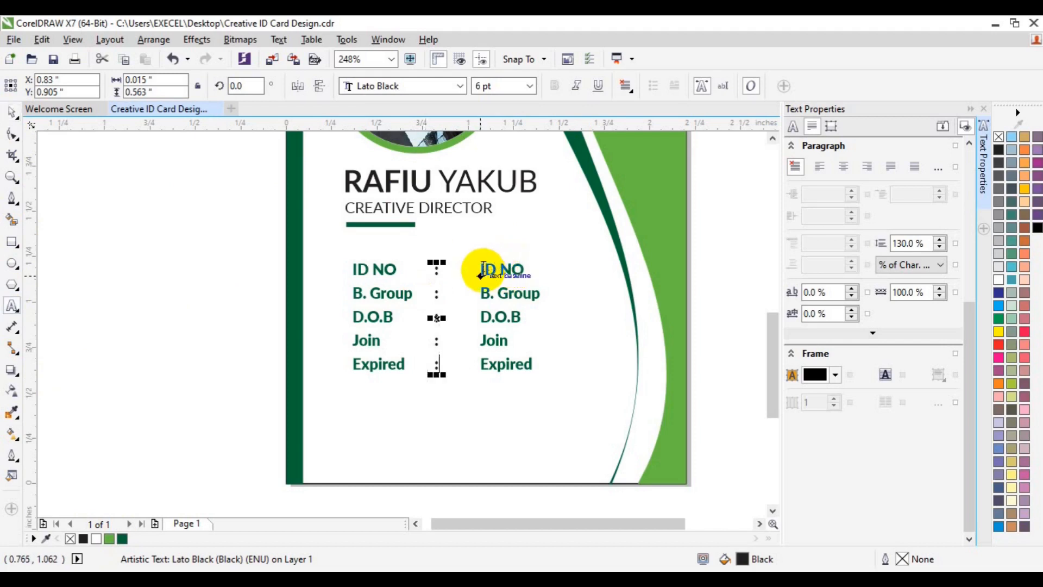
- Replace the first two right-column placeholders with ID number 00034 and blood group A
triple_click(483, 271)
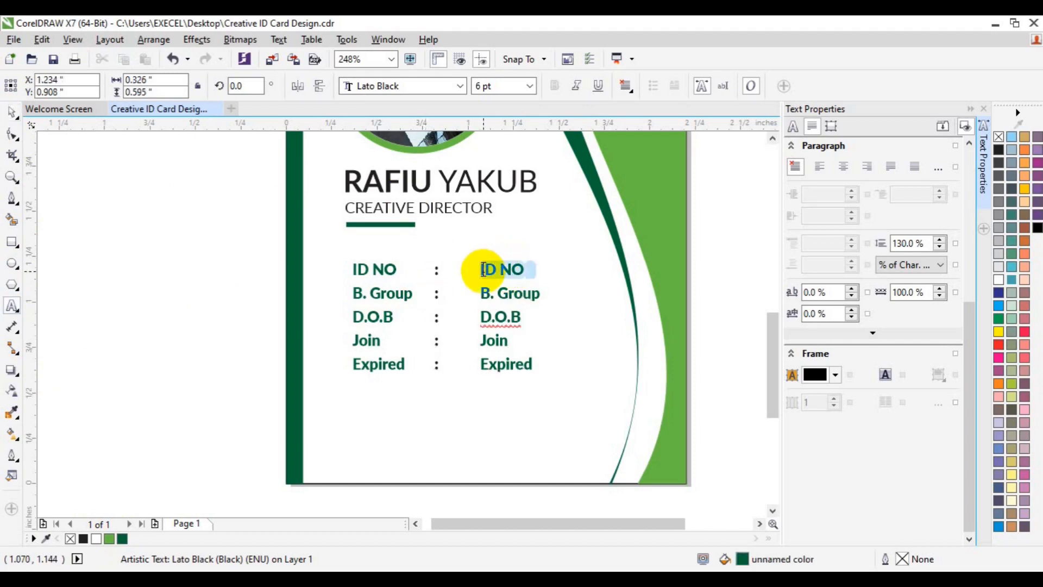
text(000)
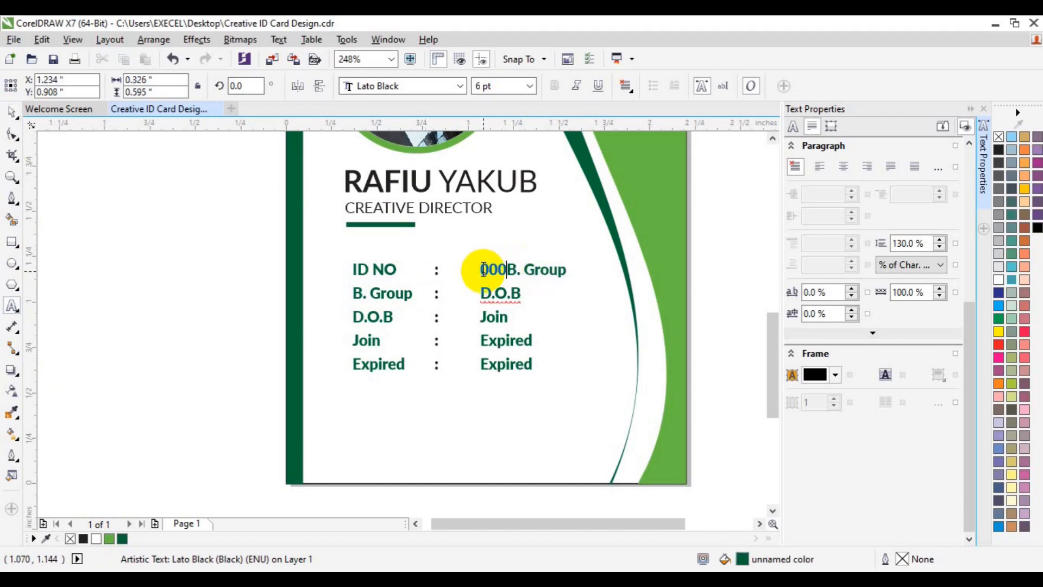
text(34)
key(Return)
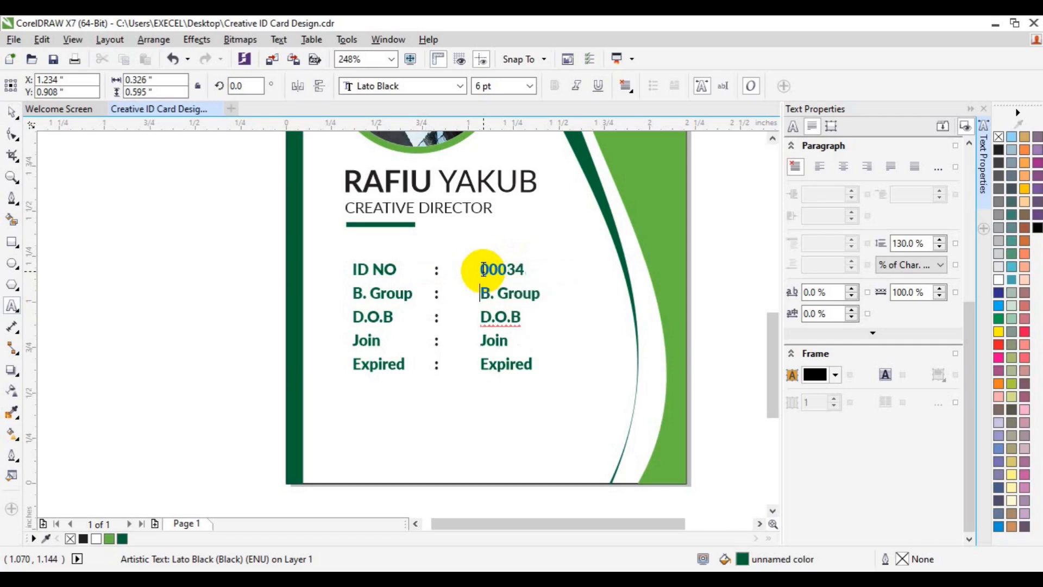
key(shift+Right)
key(shift+Right)
key(shift+Right)
key(shift+Right)
key(shift+Right)
key(shift+Right)
key(shift+Right)
key(shift+Right)
key(shift+Right)
key(shift+Right)
key(shift+Right)
key(shift+Right)
key(shift+Right)
key(shift+Left)
key(shift+Left)
key(shift+Left)
key(shift+Left)
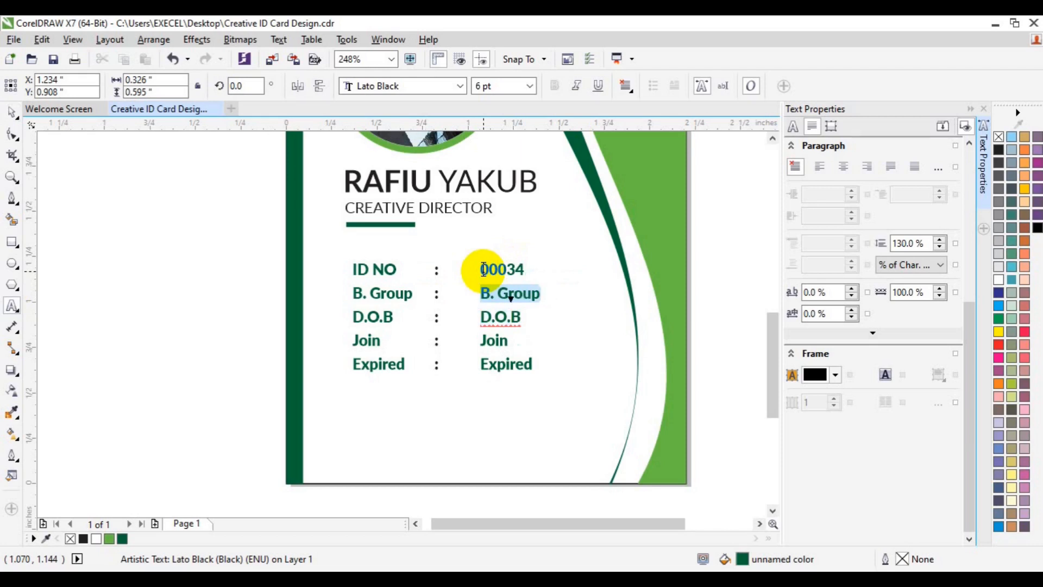
text(A)
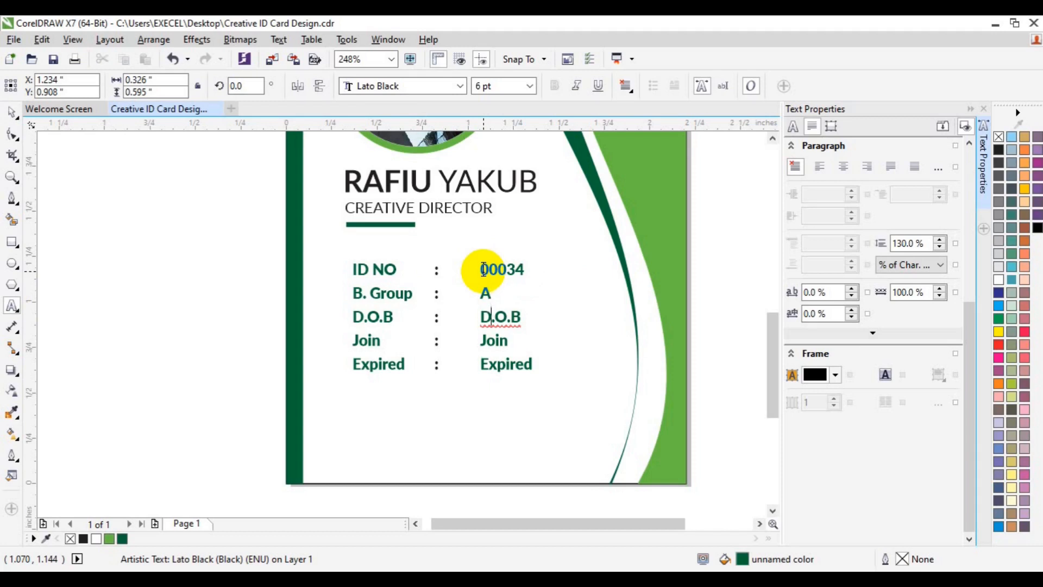
- Enter a birth date ending /04/2022 and a join date ending 05/2030
key(shift+End)
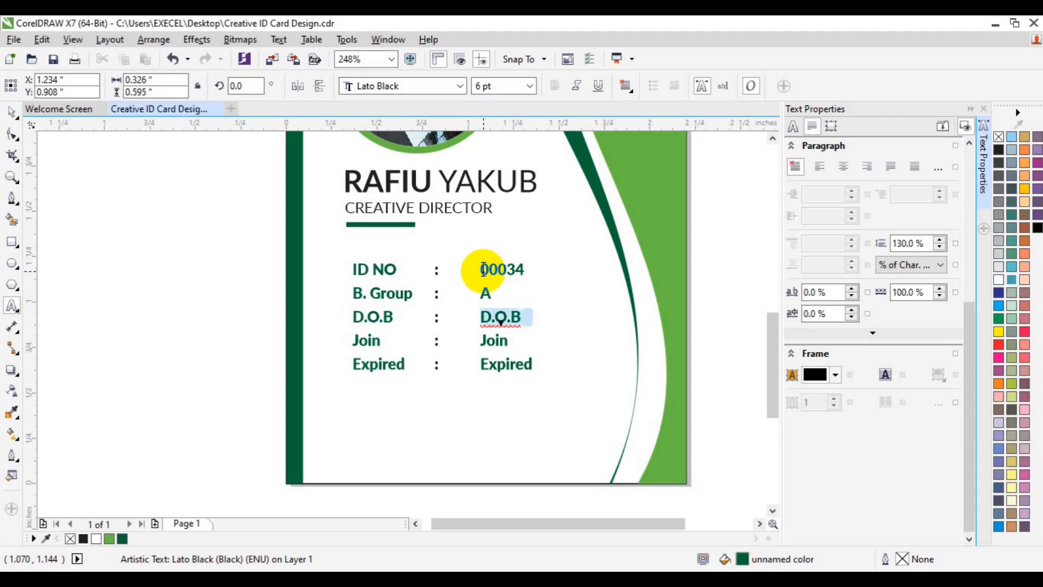
text(00)
key(Delete)
text(/04/)
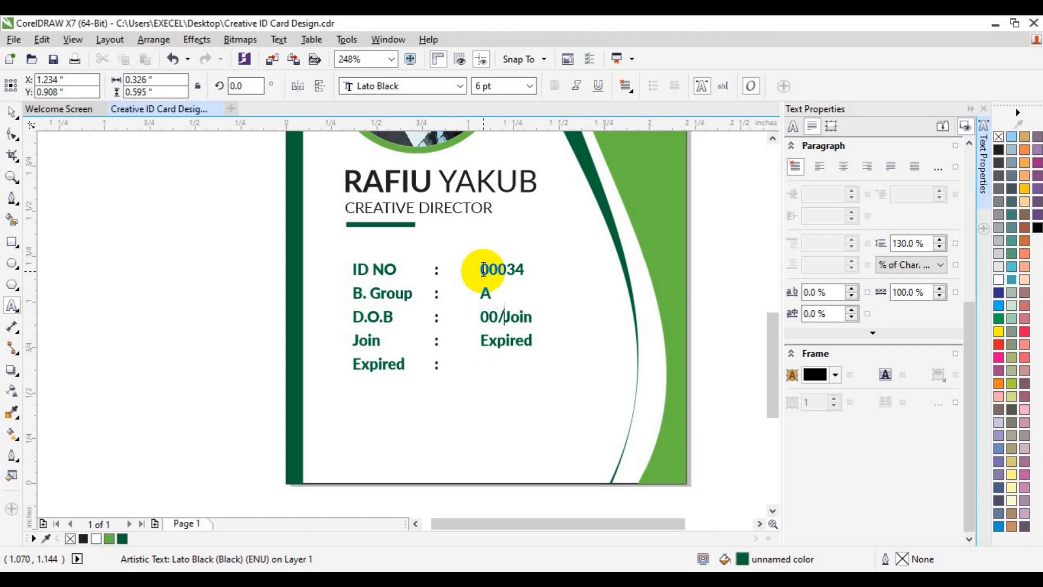
text(2022)
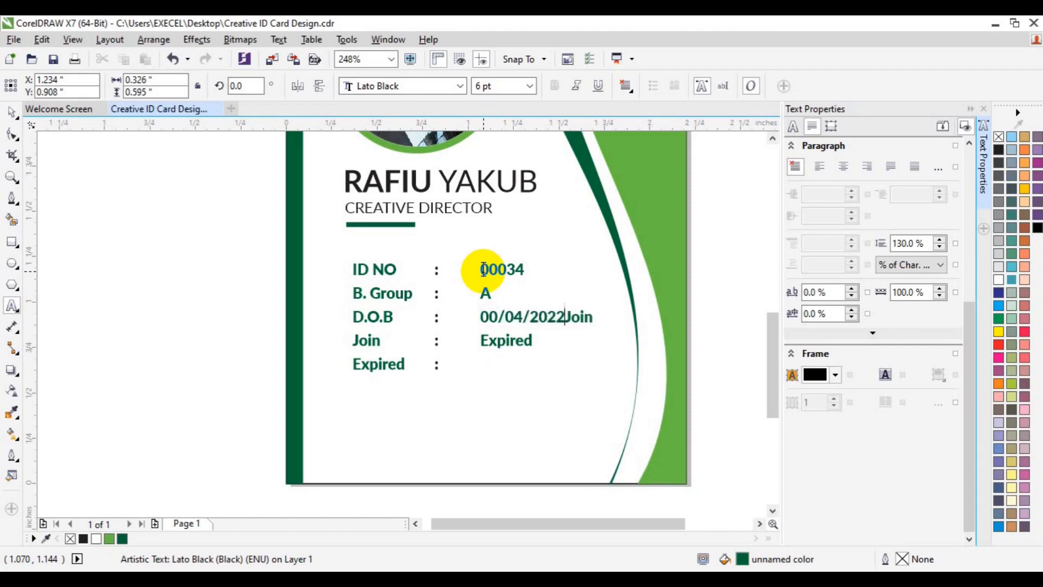
key(Return)
key(shift+End)
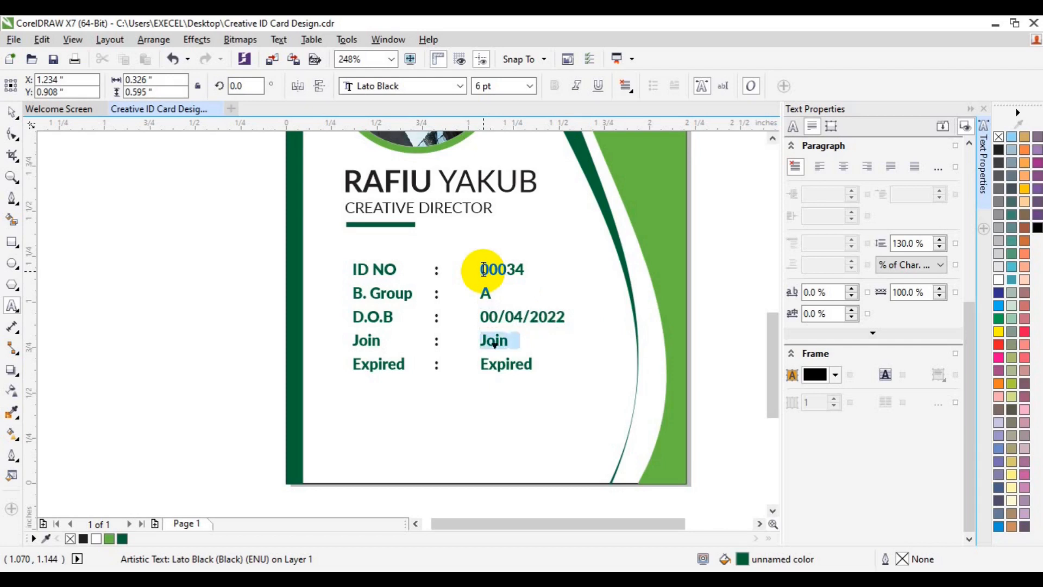
text(03/)
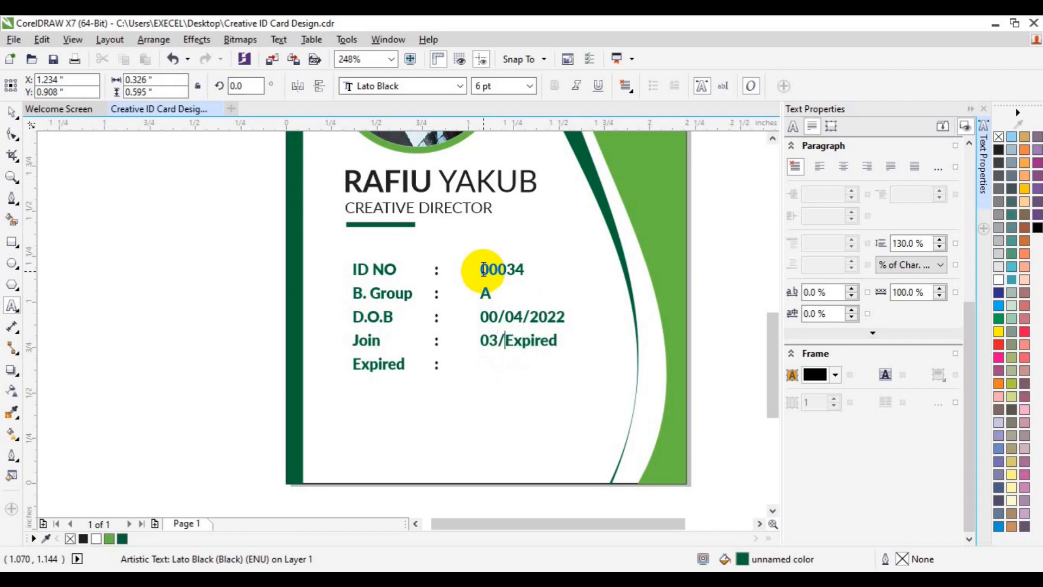
text(40)
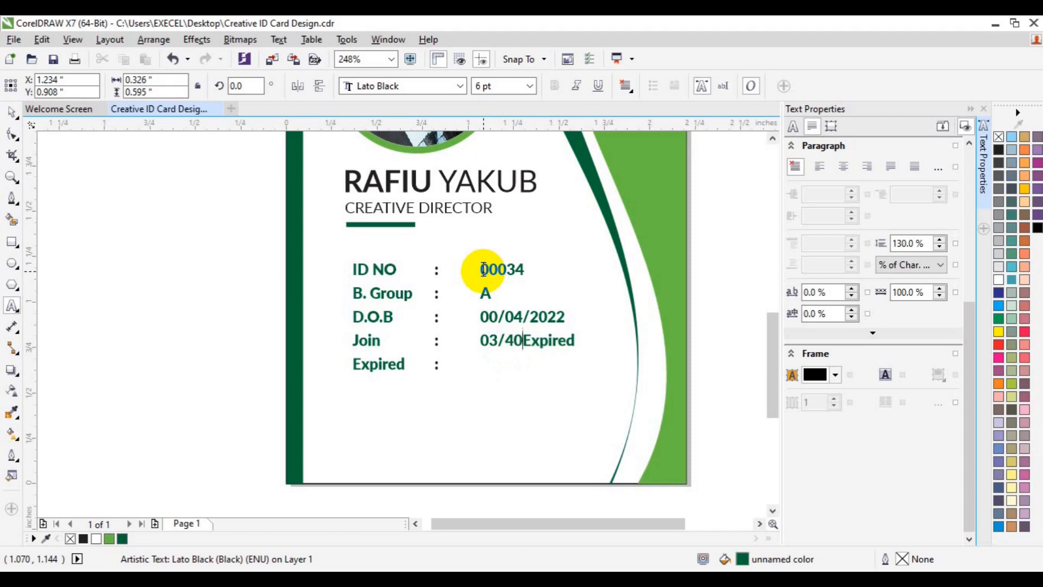
key(BackSpace)
key(BackSpace)
text(05/203)
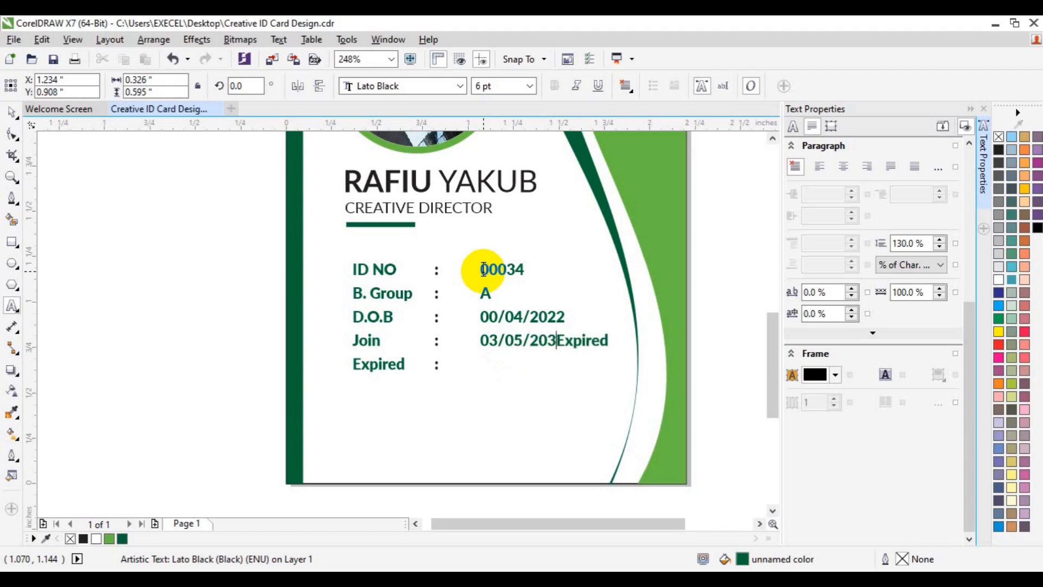
text(0)
- Enter the expiry date 02/04/2035 and correct a wrong digit in the birth date
key(Return)
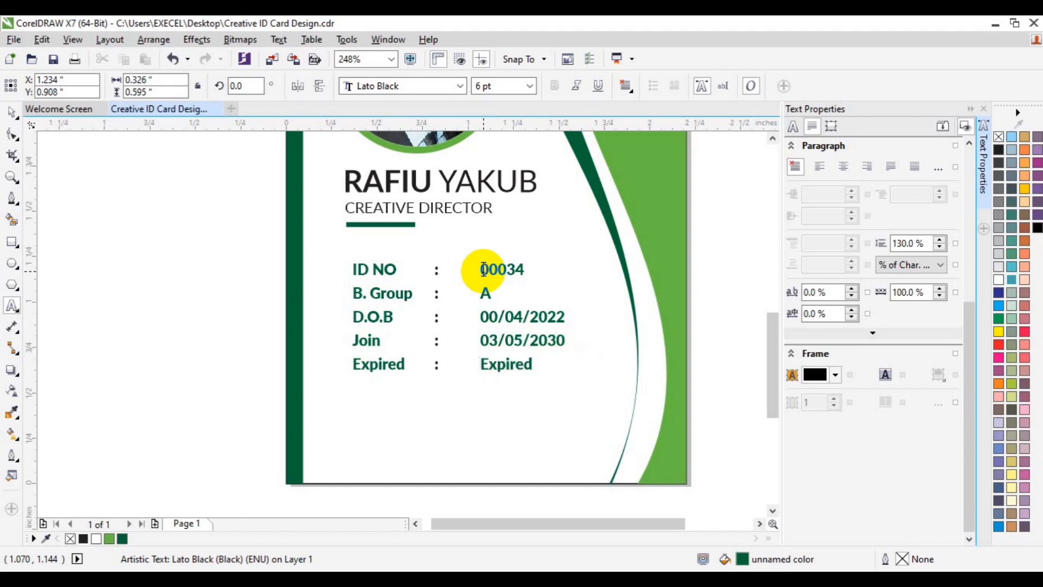
key(shift+End)
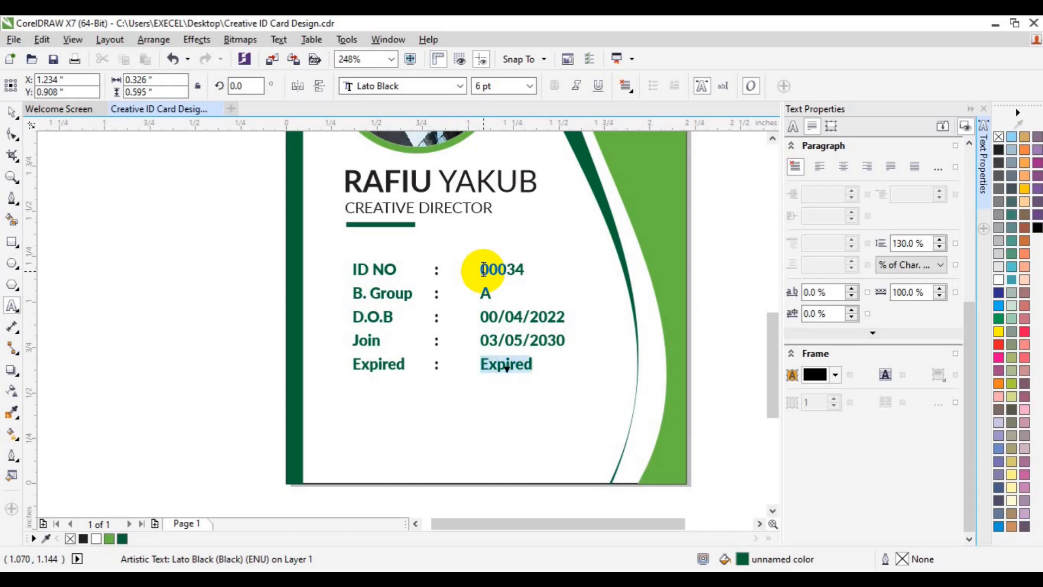
text(0)
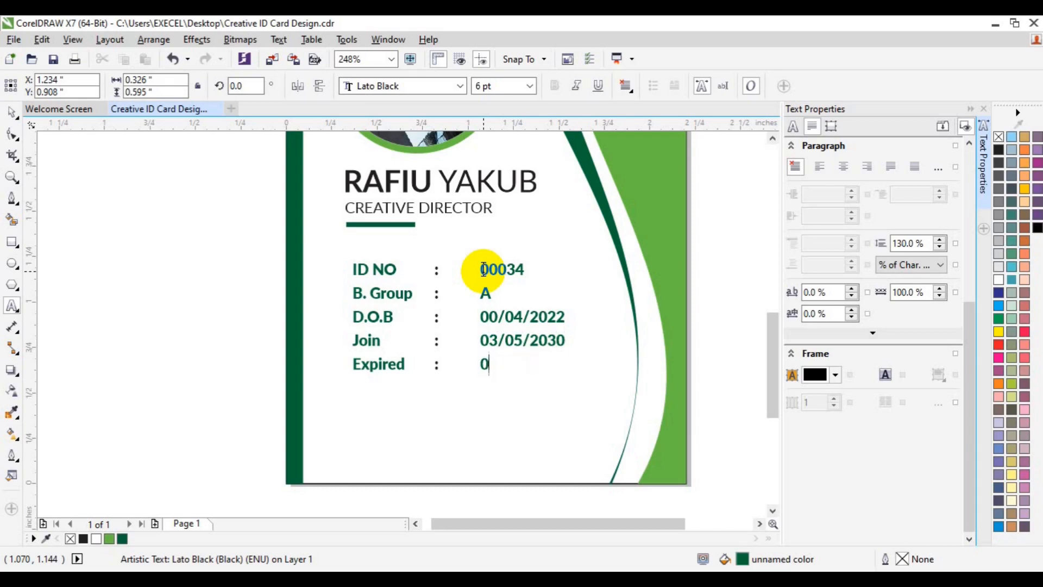
text(2/04/2035)
click(496, 314)
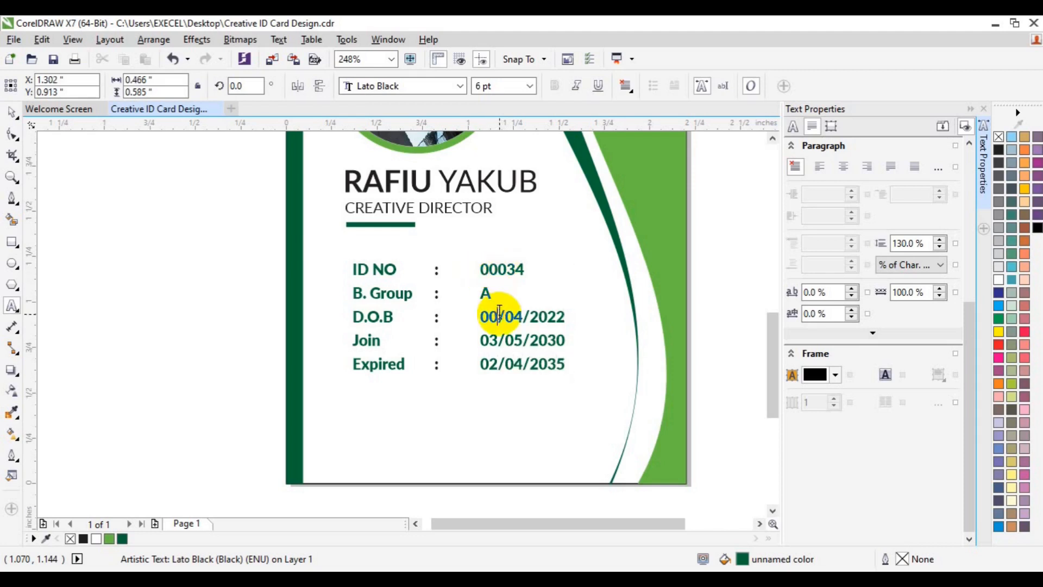
key(BackSpace)
text(1)
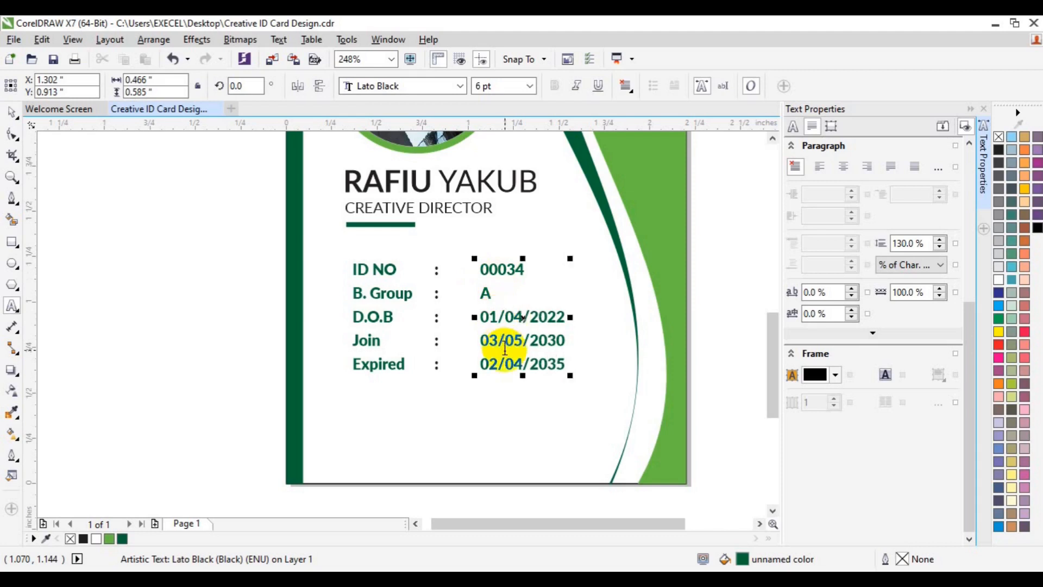
- Make the whole value column black and set it in Lato Medium
key(ctrl+a)
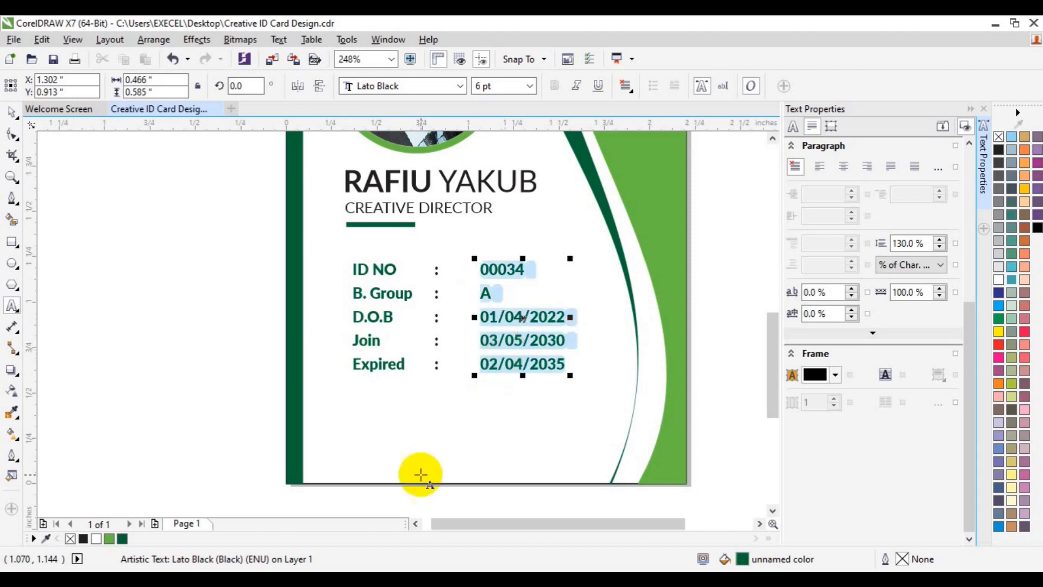
click(84, 538)
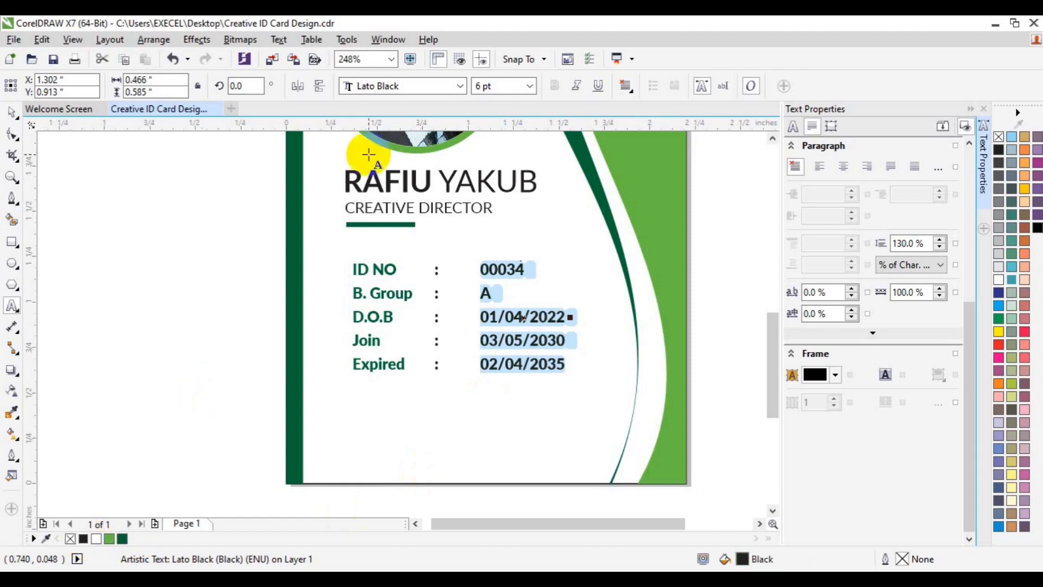
click(460, 85)
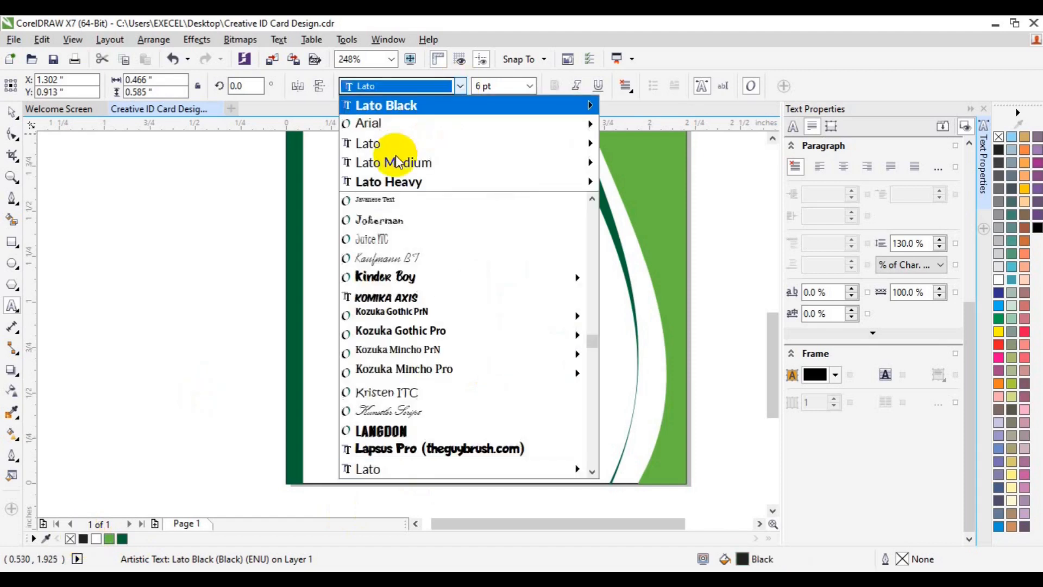
mouse_move(396, 152)
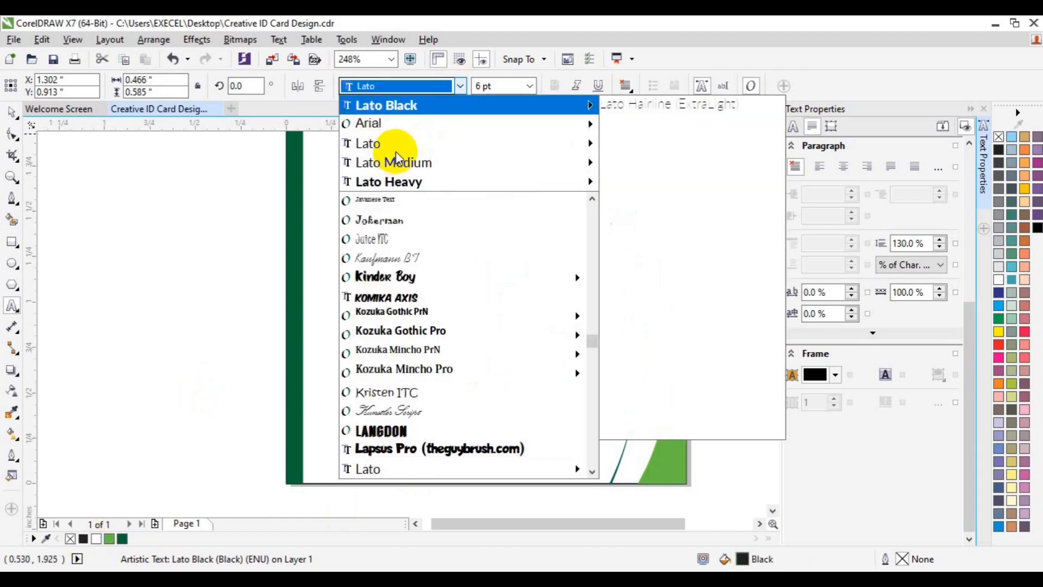
click(680, 255)
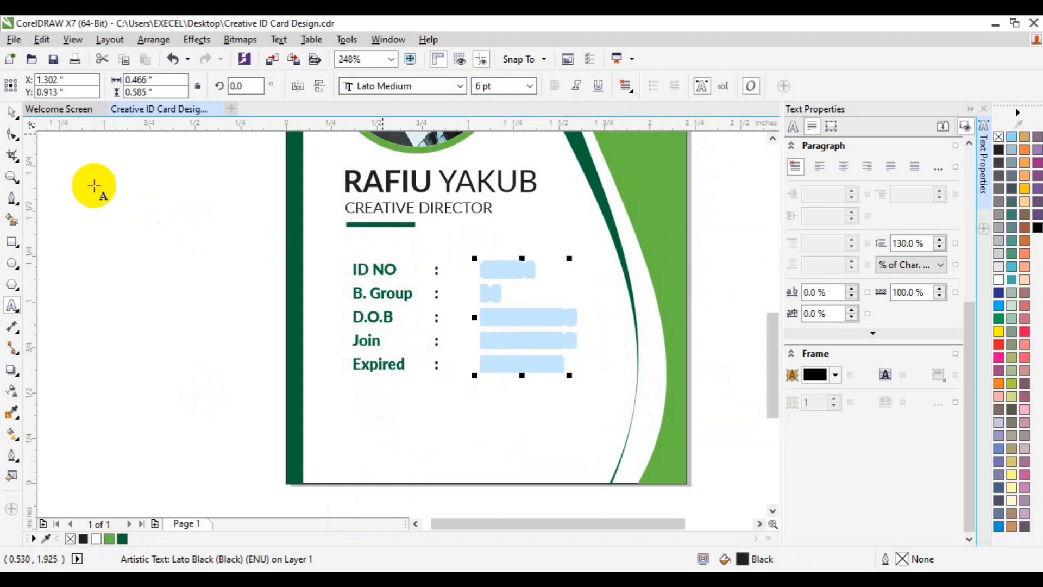
click(13, 113)
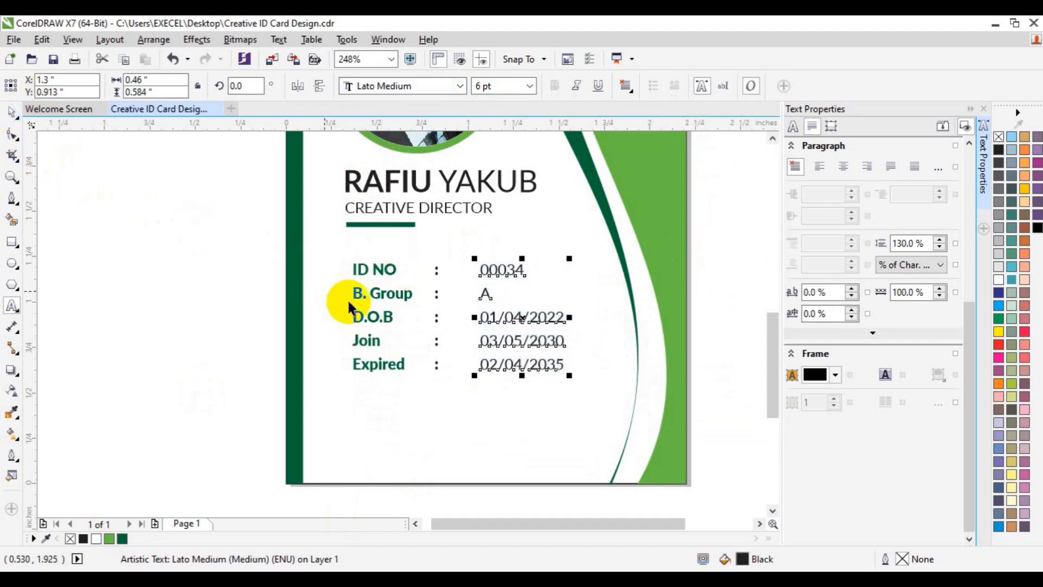
- Align the colons and values to the labels' baseline, then ungroup the labels and values
shift+click(438, 346)
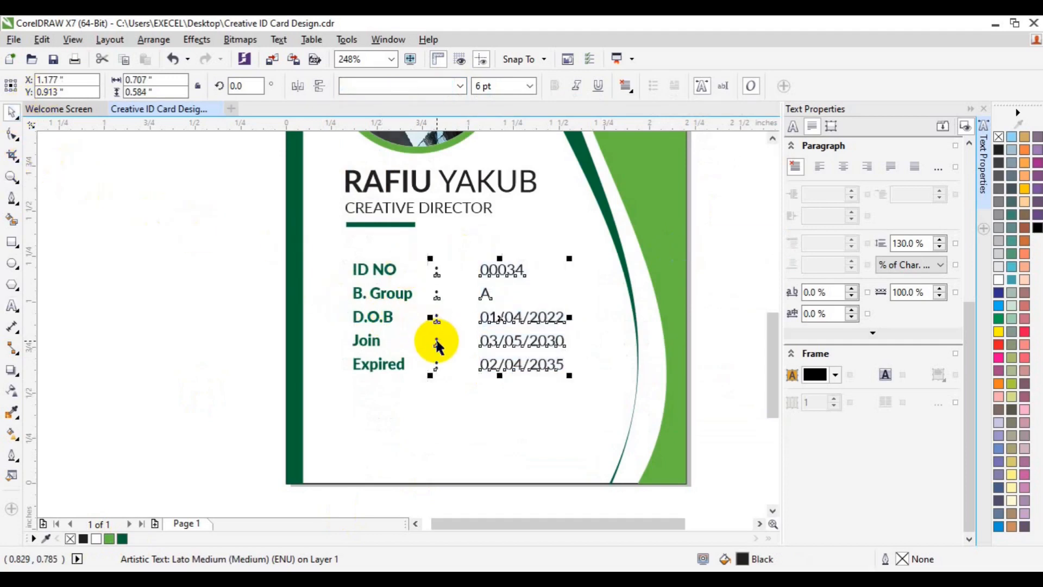
drag(438, 345, 391, 357)
click(374, 342)
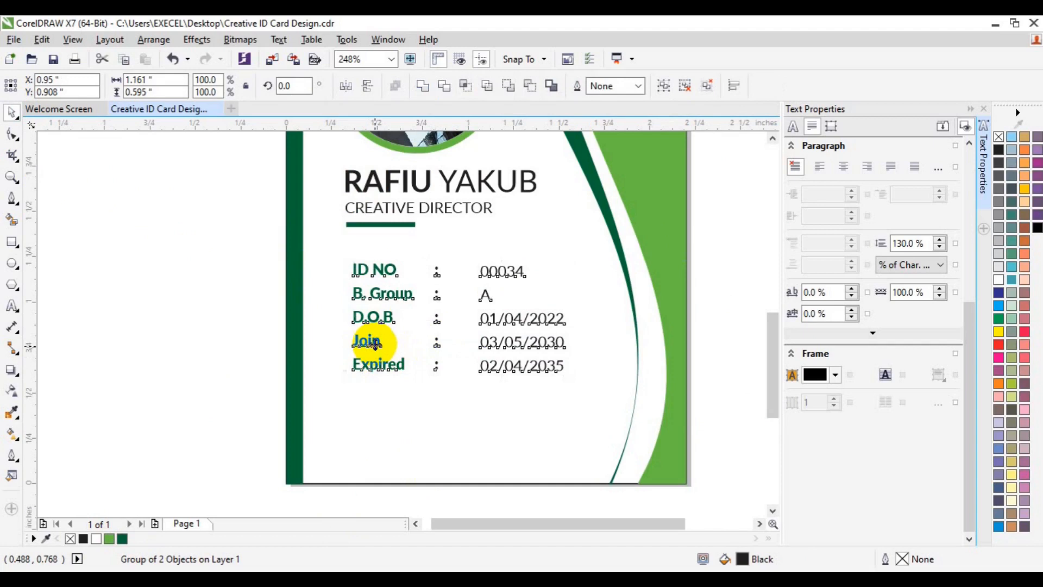
key(ctrl+u)
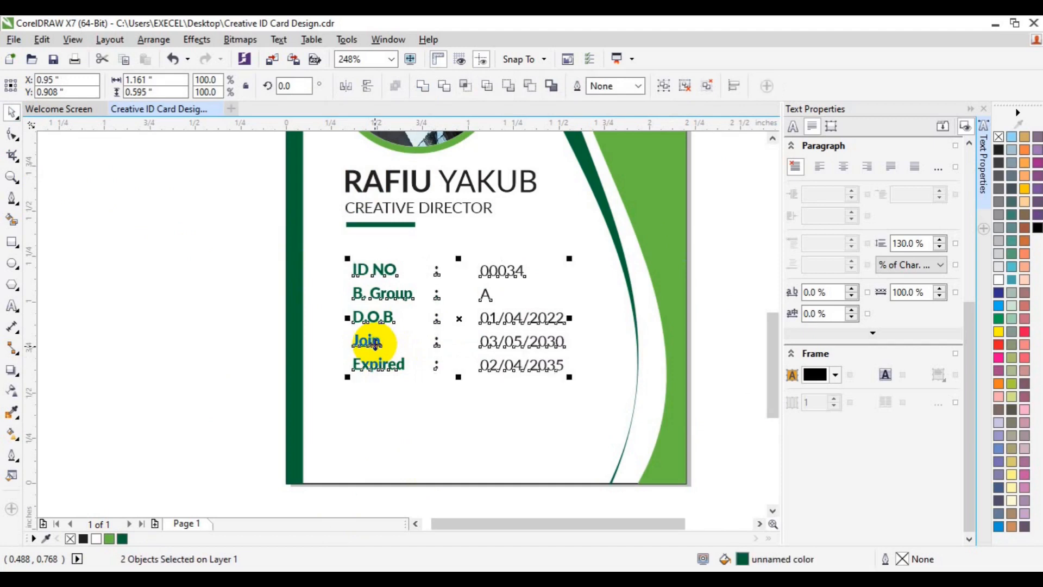
- Group the name and job title, then left-align them and the green bar with the ID details
click(377, 225)
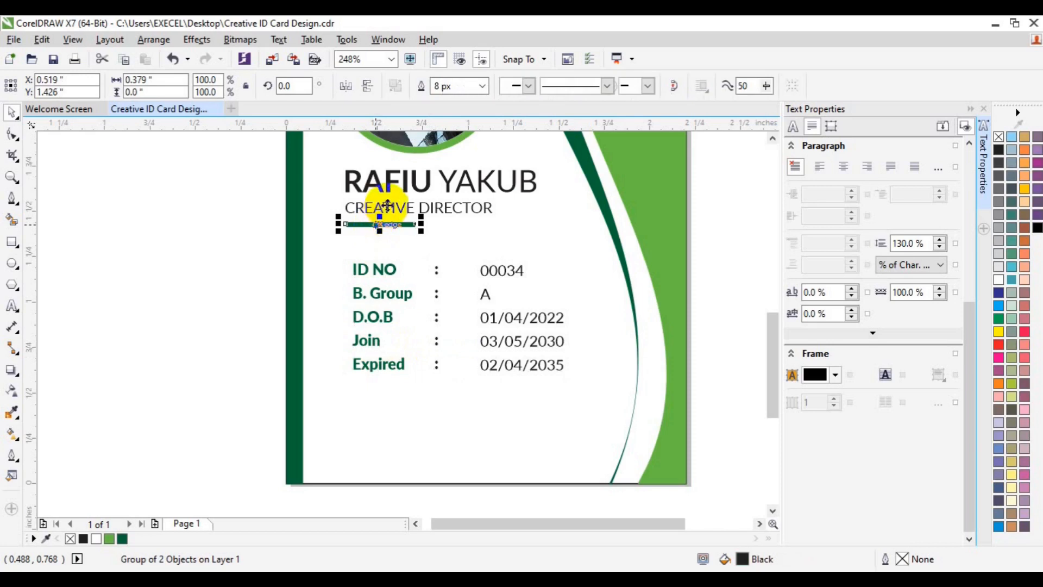
click(221, 213)
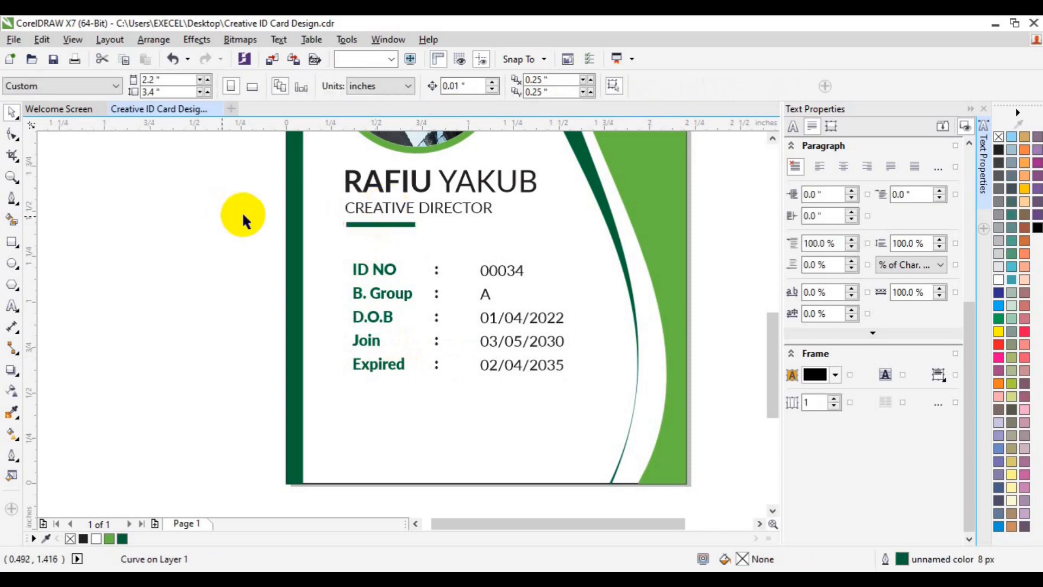
click(353, 212)
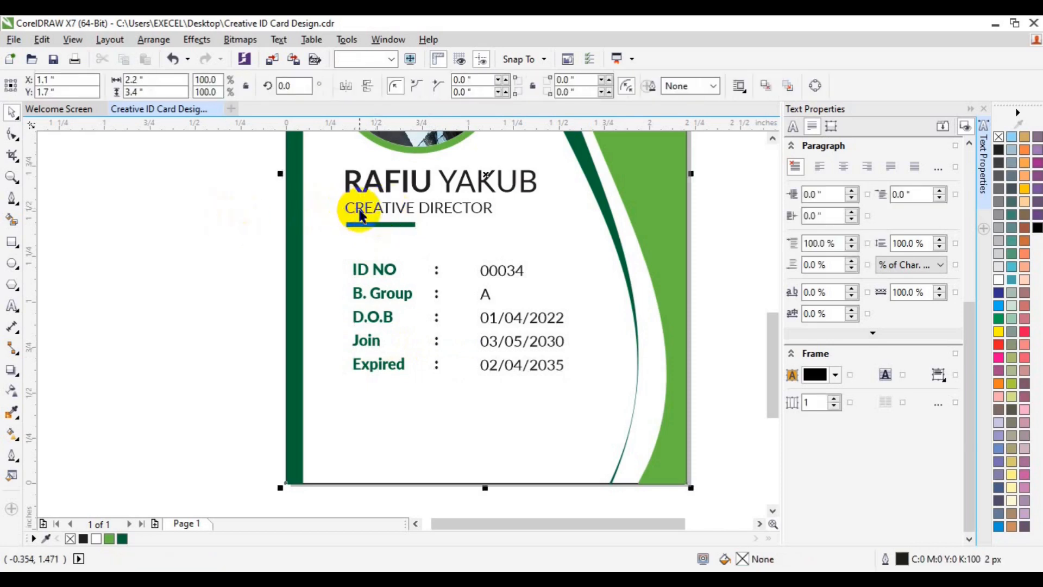
ctrl+click(361, 212)
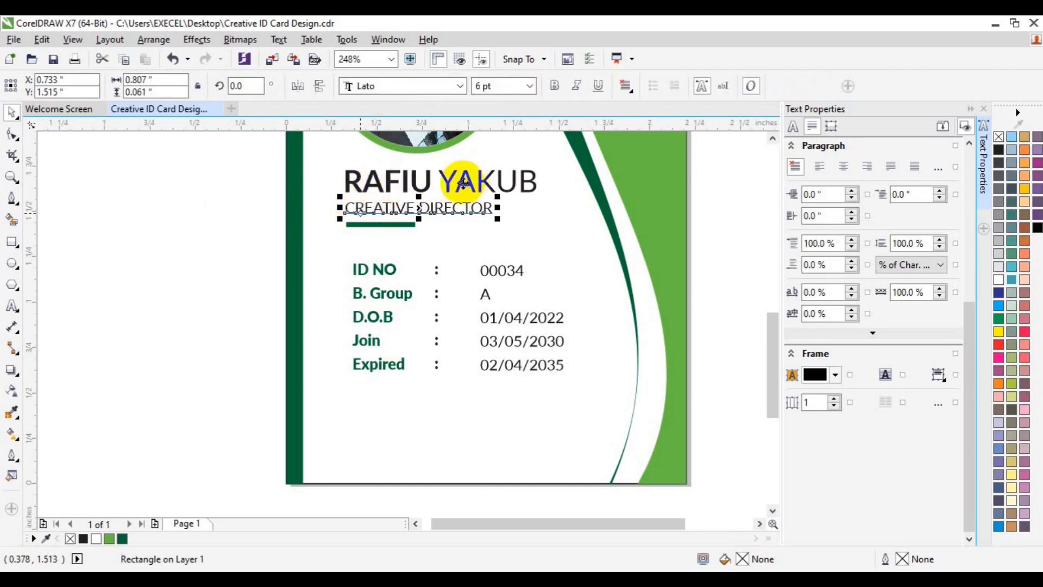
click(233, 221)
drag(222, 158, 542, 223)
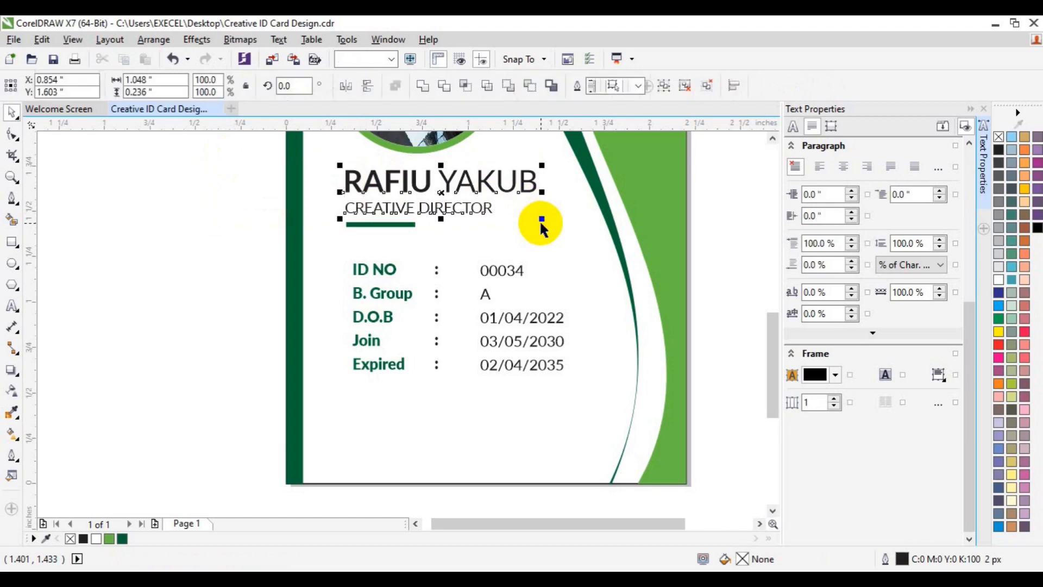
key(ctrl+g)
shift+click(391, 224)
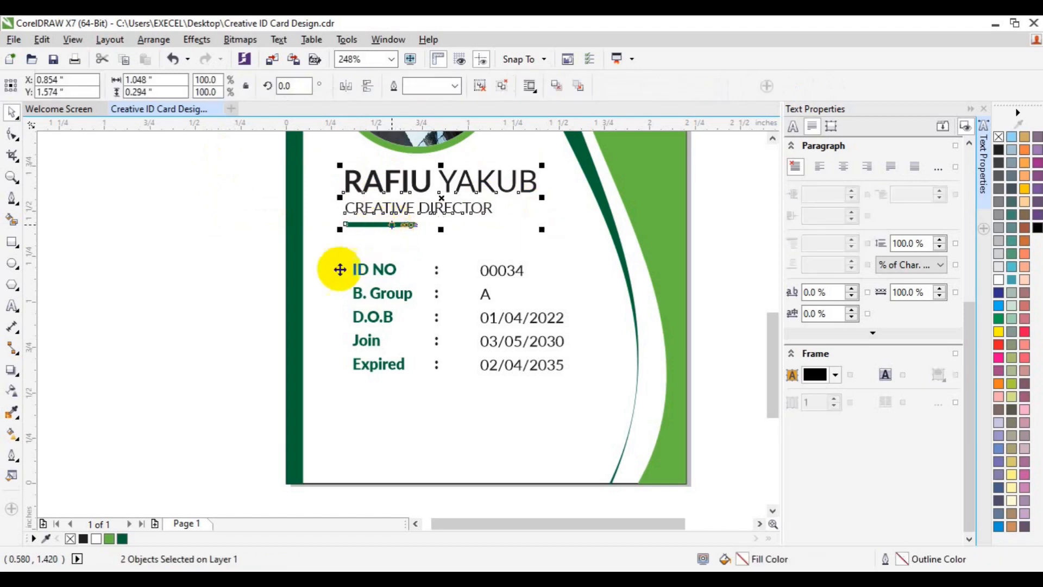
shift+click(376, 293)
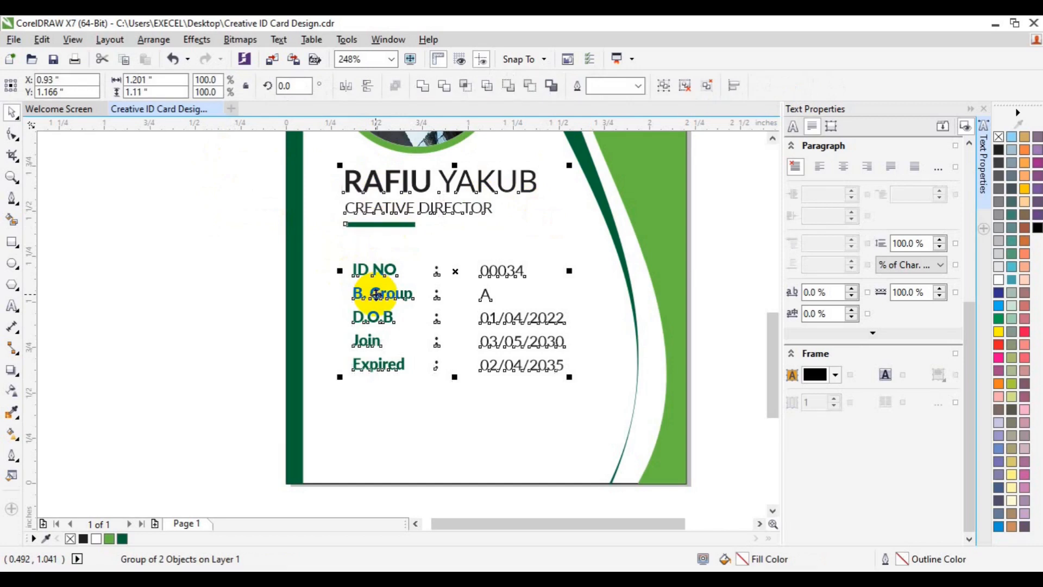
key(l)
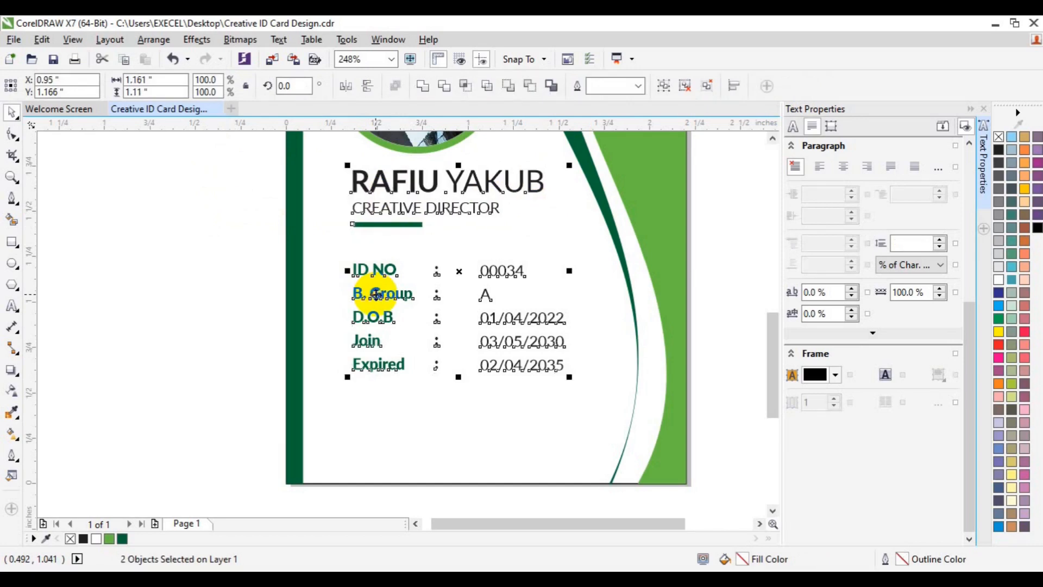
click(156, 415)
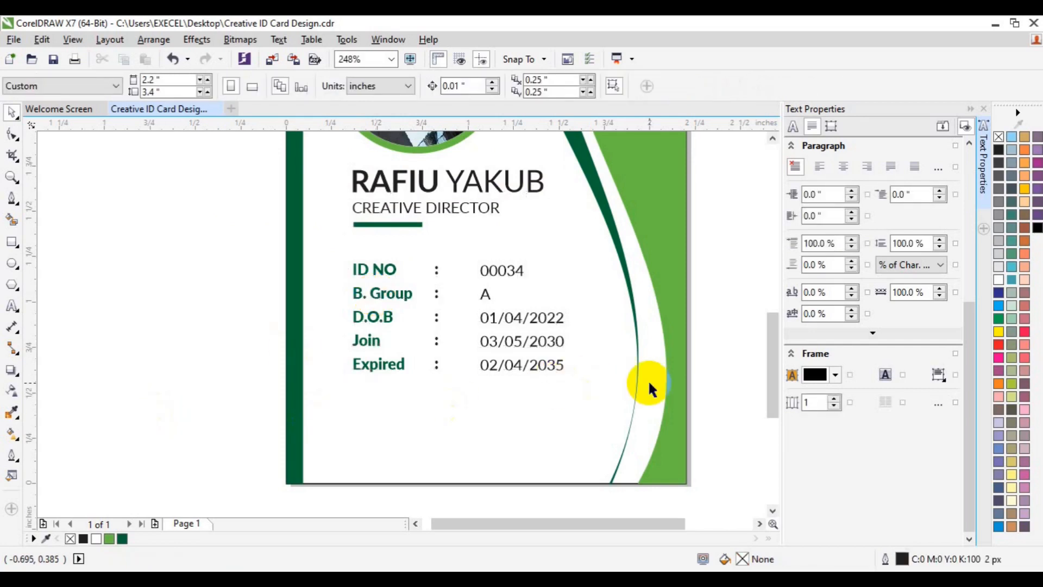
- Close Text Properties, zoom to show the whole ID card, and save the design
click(985, 201)
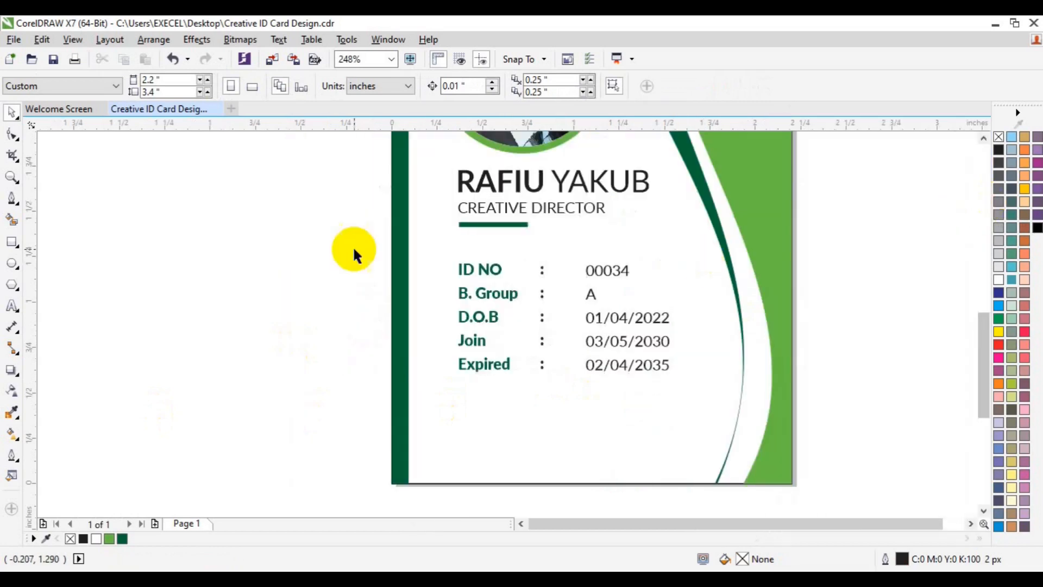
click(12, 177)
click(60, 87)
click(28, 116)
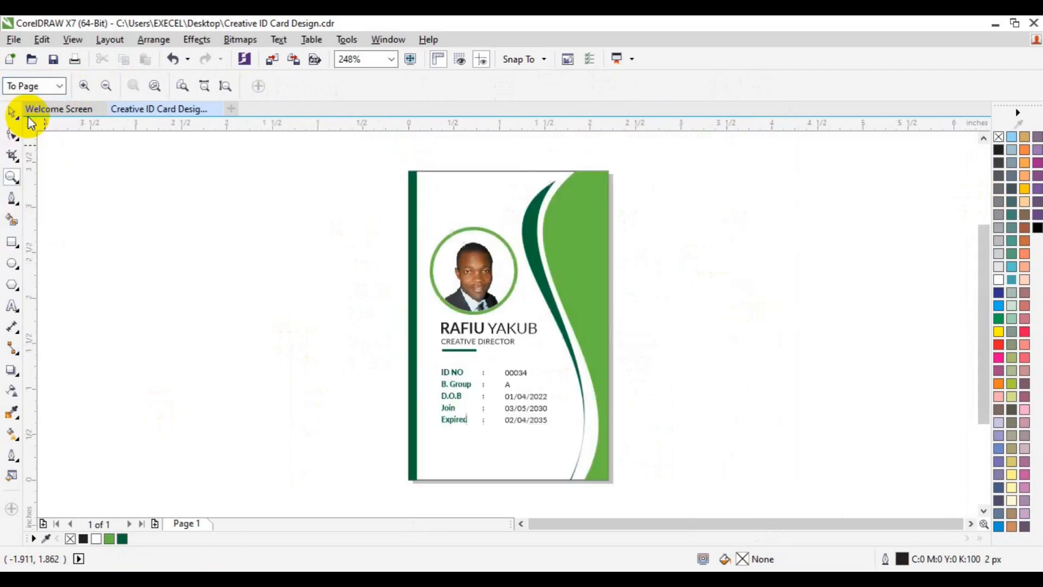
key(space)
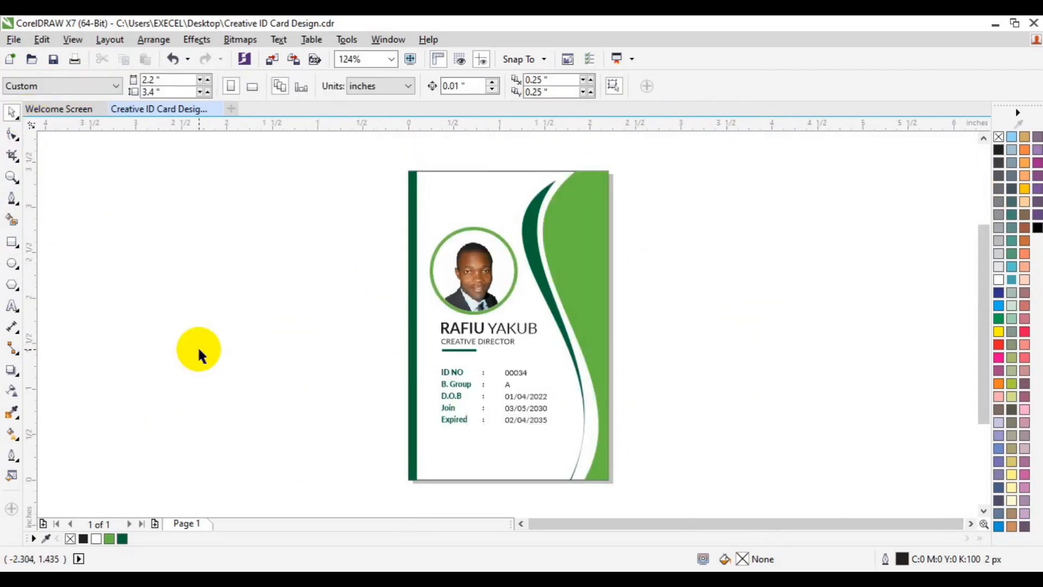
key(ctrl+s)
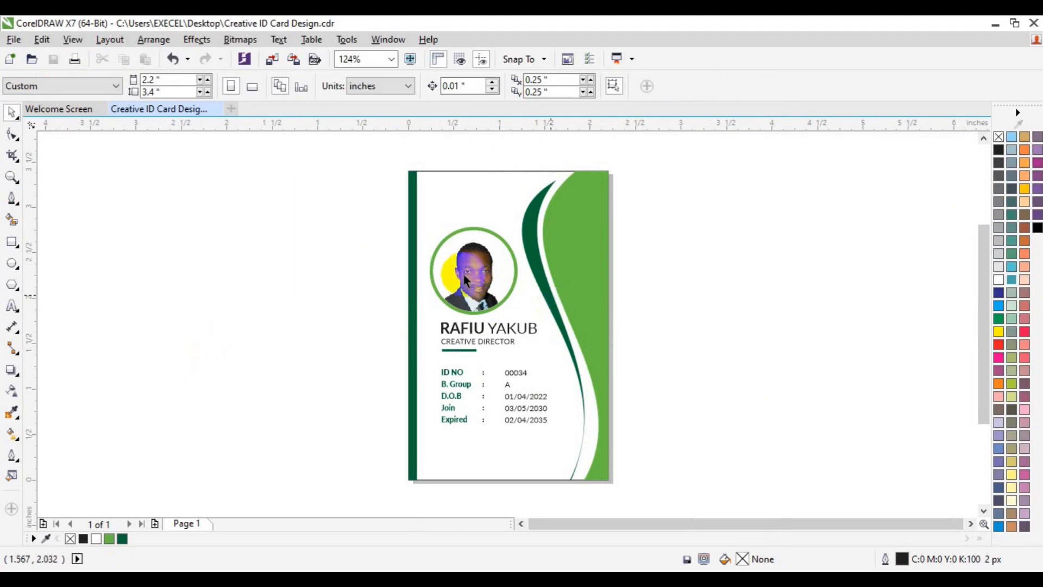
click(272, 61)
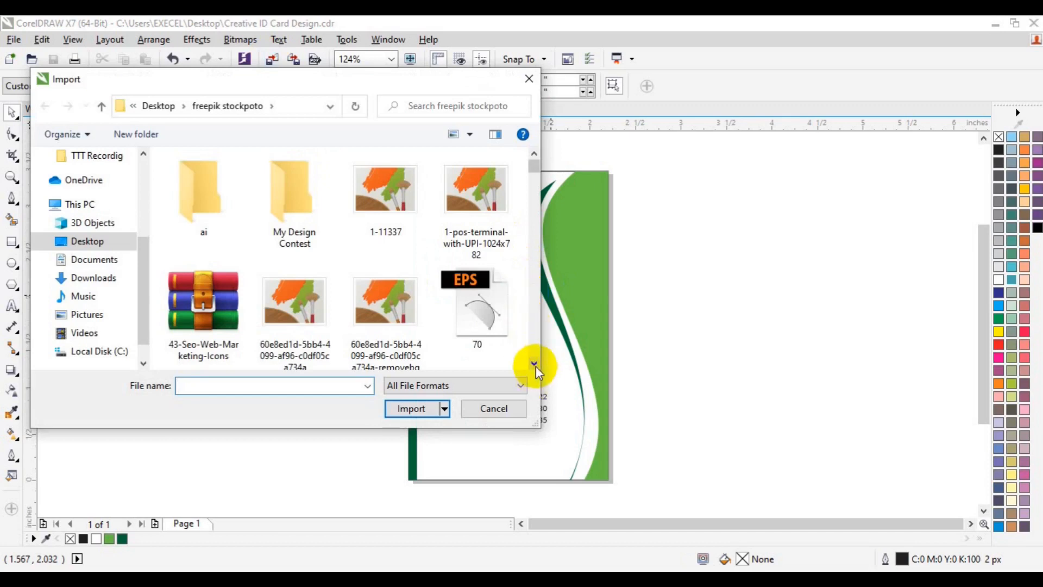
- Import images3 from the freepik stockpoto folder as a small QR code on the card
click(534, 364)
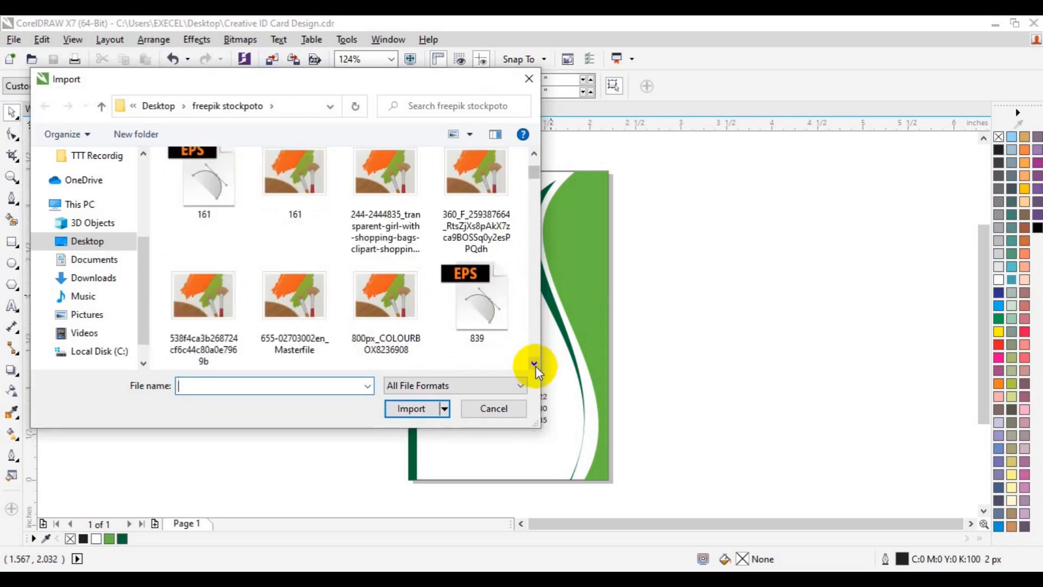
click(294, 320)
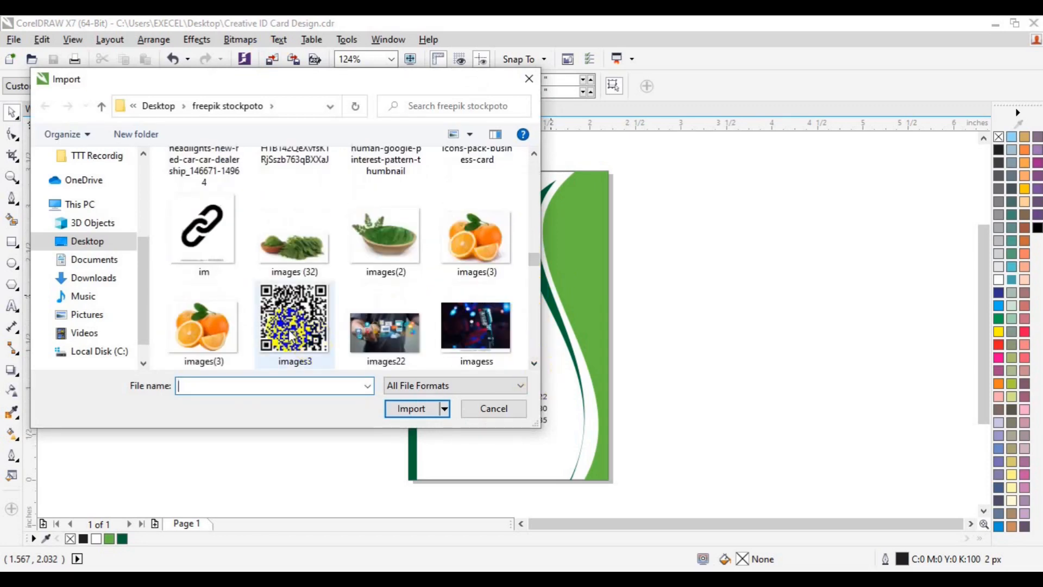
click(402, 409)
drag(467, 433, 520, 471)
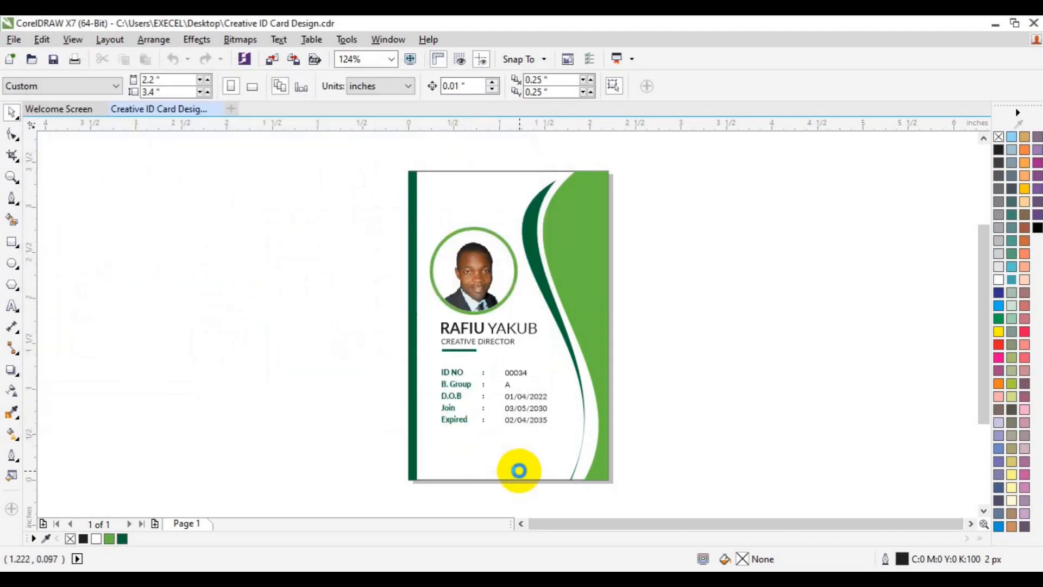
- Centre the QR code horizontally and move it to the card's bottom, below the Expired line
key(p)
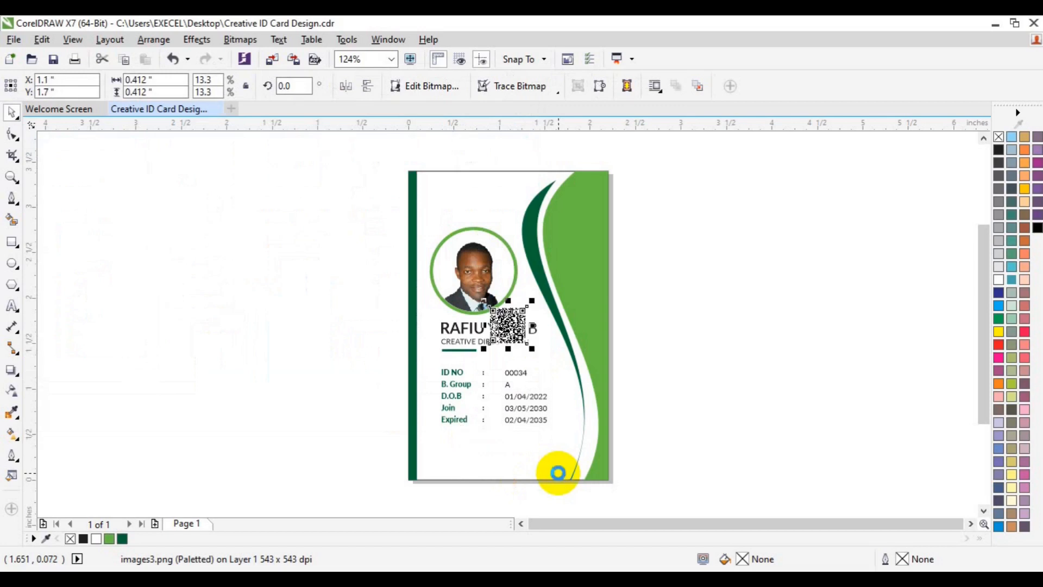
drag(506, 322, 499, 444)
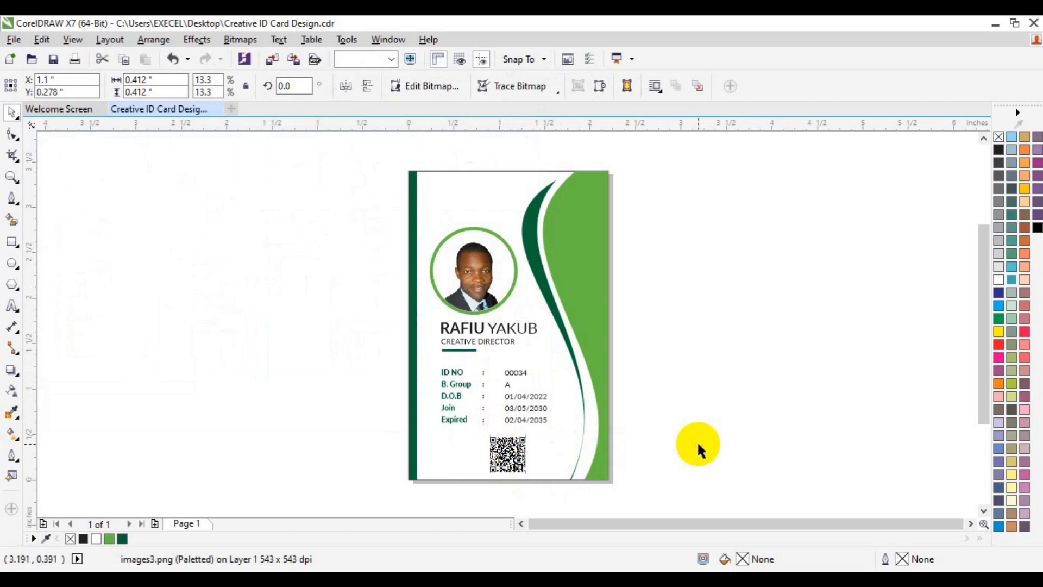
click(696, 442)
click(540, 441)
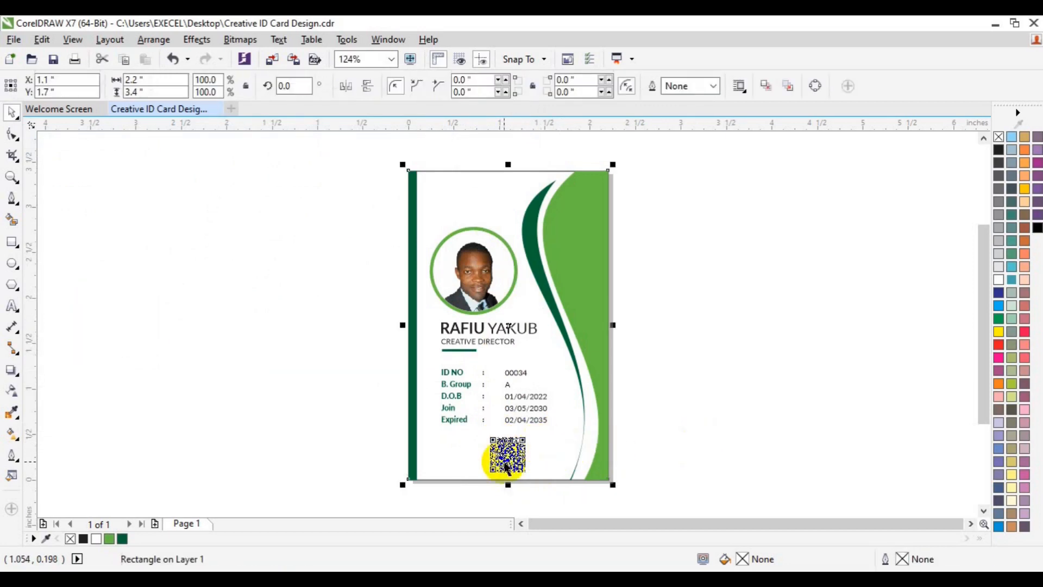
shift+click(505, 466)
click(534, 499)
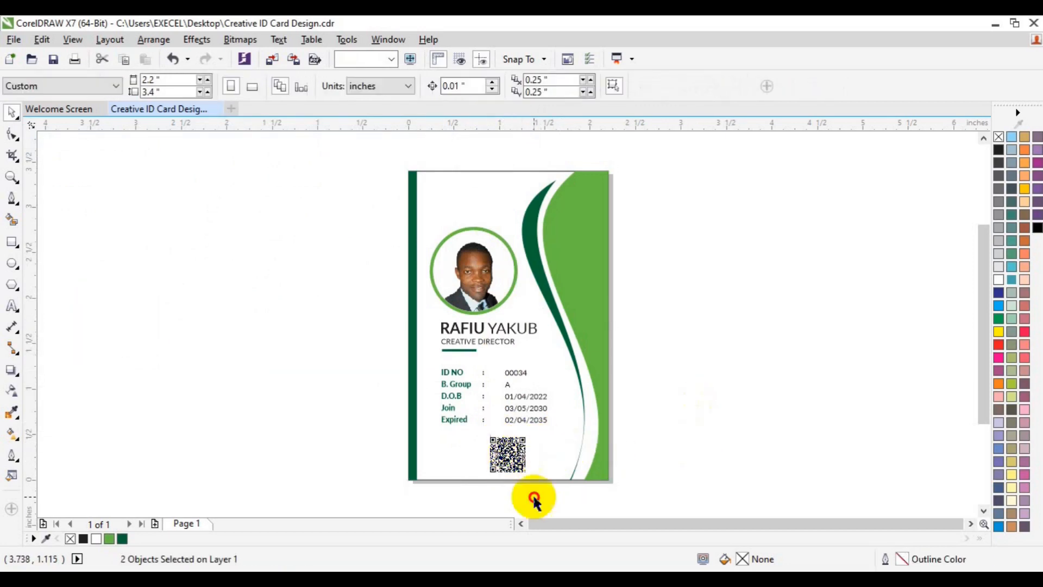